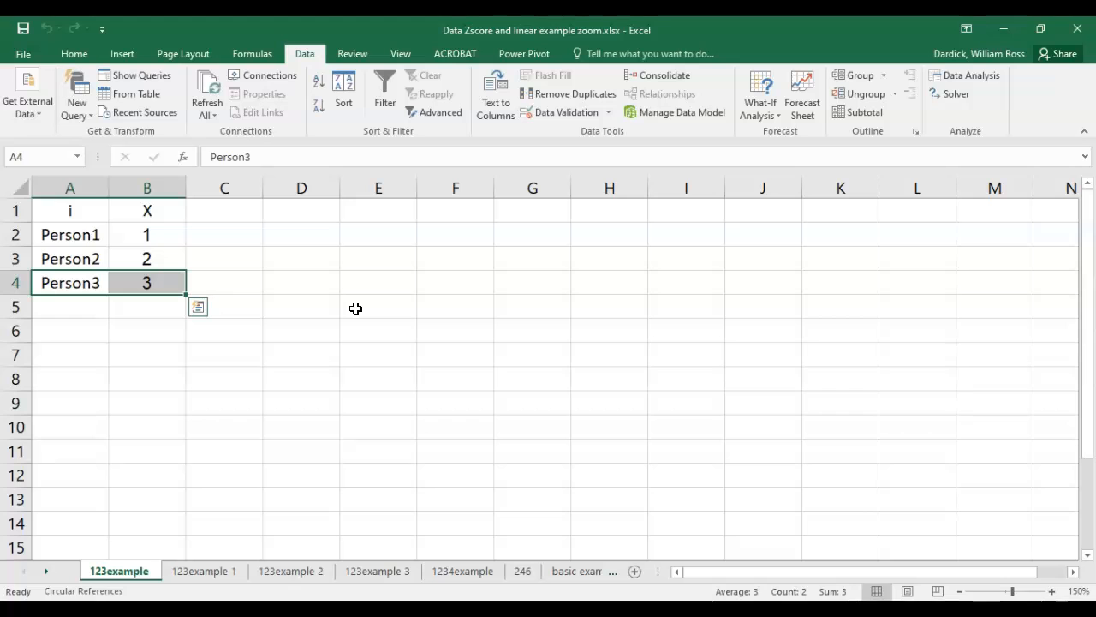
# Step: Look at the Data Example 2 sheet in the class data workbook, and return to the 123example sheet in the Zscore workbook
pyautogui.click(183, 599)
pyautogui.click(179, 591)
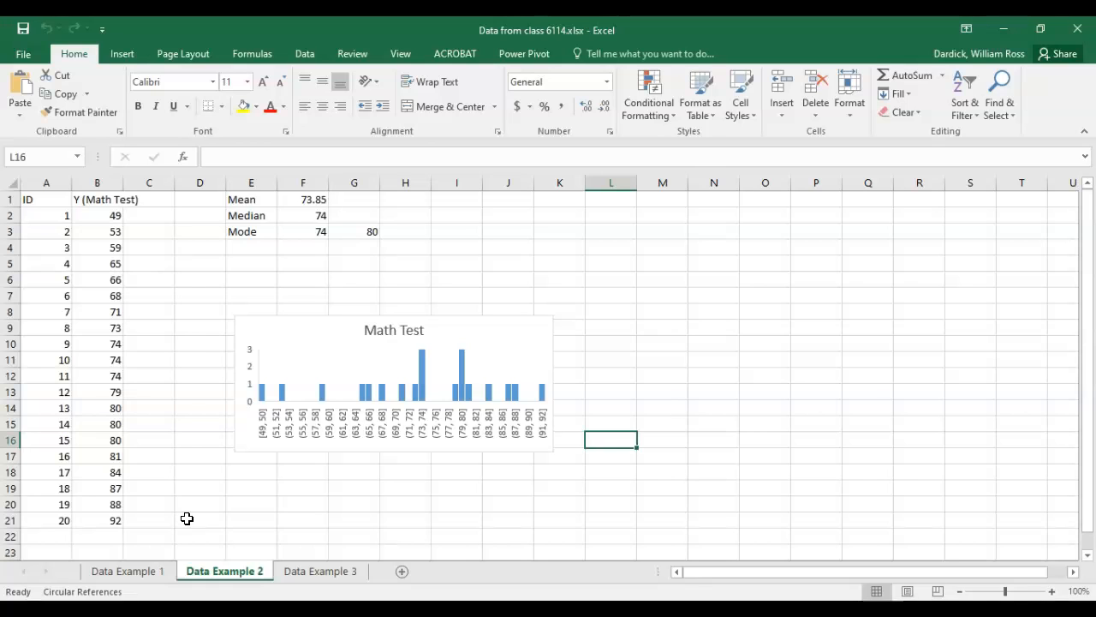
pyautogui.click(177, 585)
pyautogui.click(293, 563)
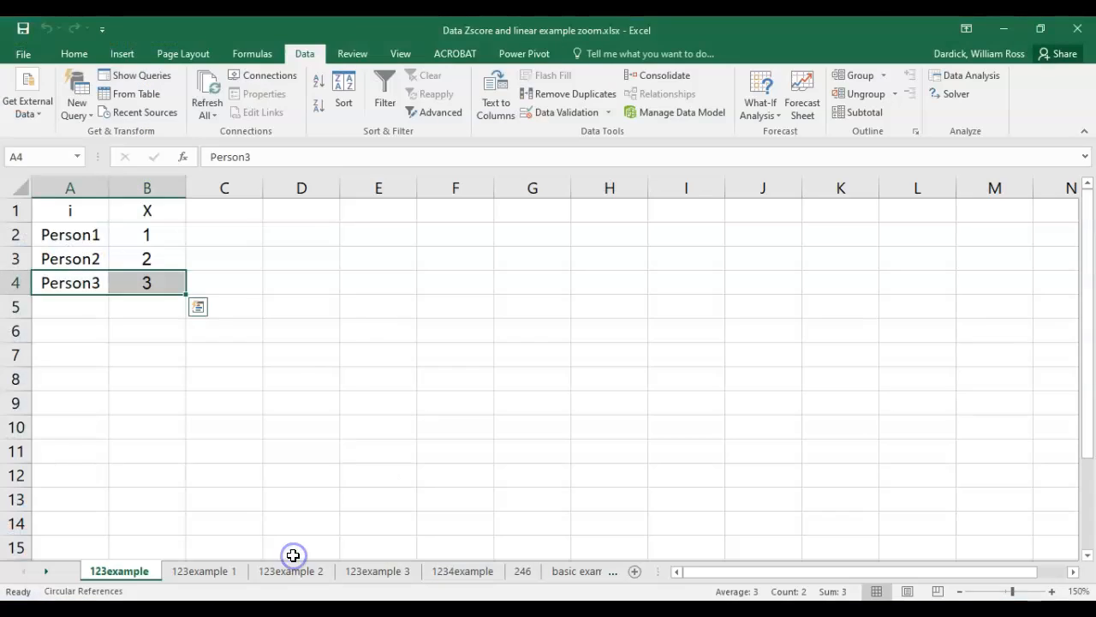
pyautogui.click(343, 357)
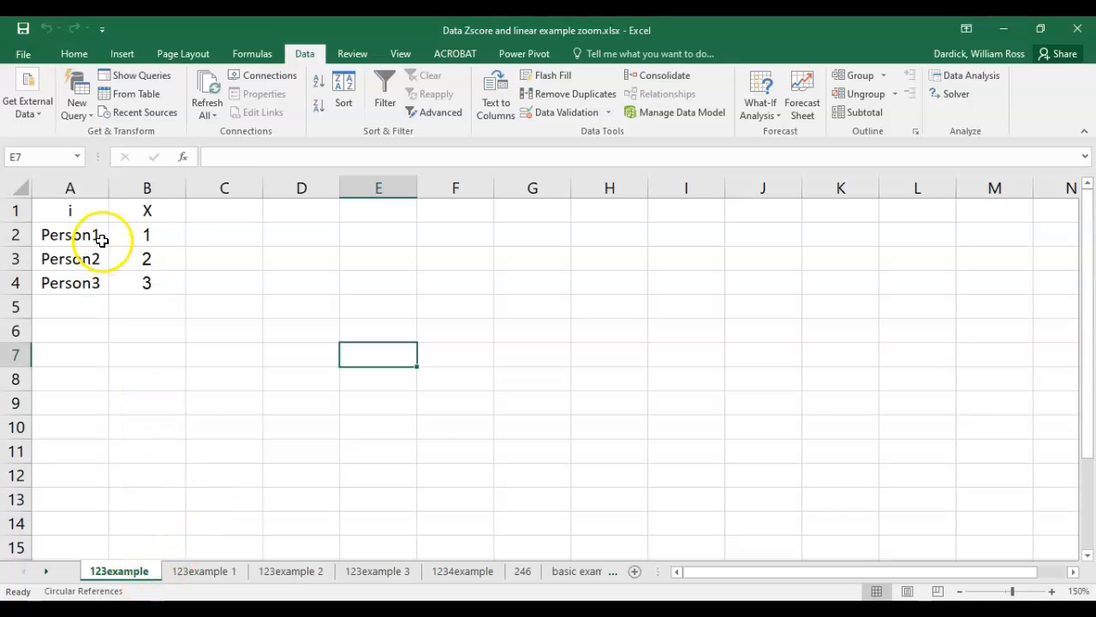
# Step: Replace the three Person placeholders in A2:A4 of the 123example sheet with individual first names
pyautogui.moveTo(86, 211); pyautogui.dragTo(80, 281)
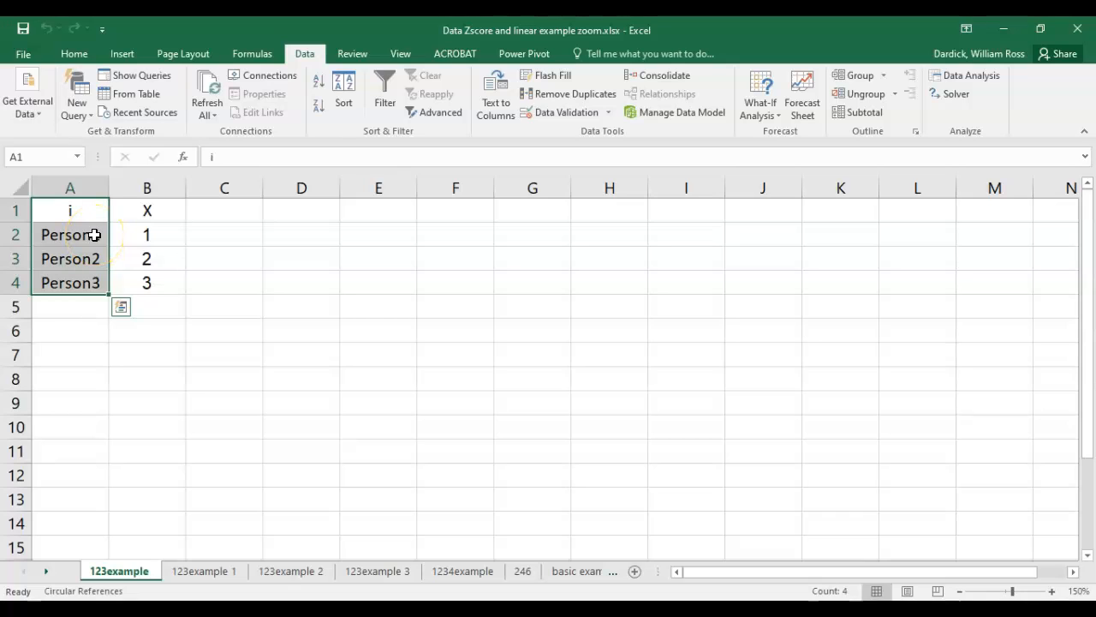
pyautogui.click(94, 235)
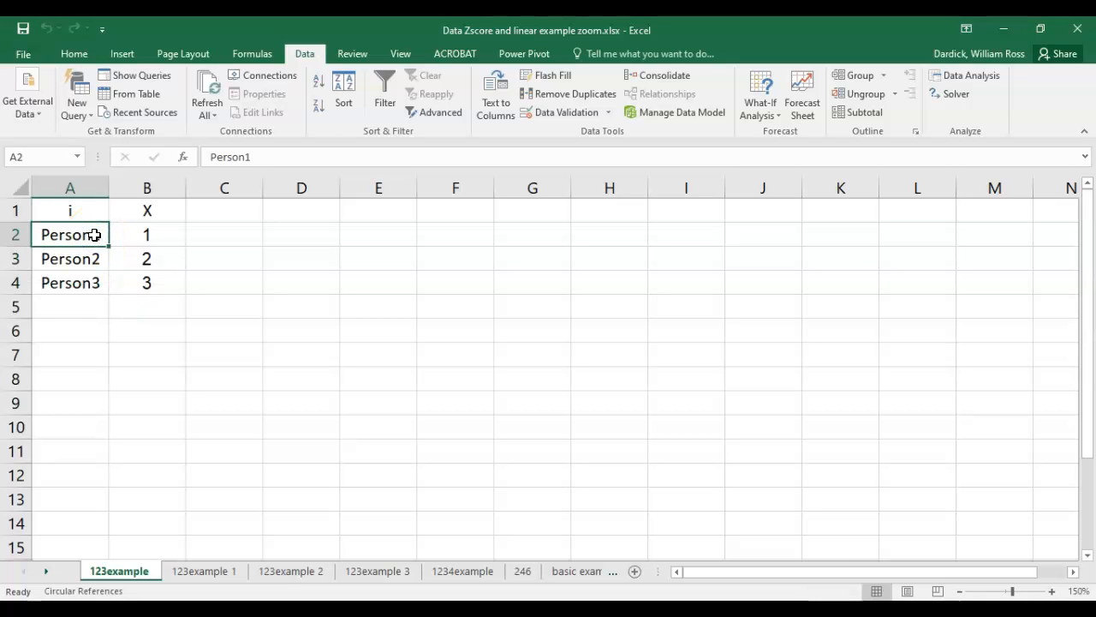
pyautogui.write('Will')
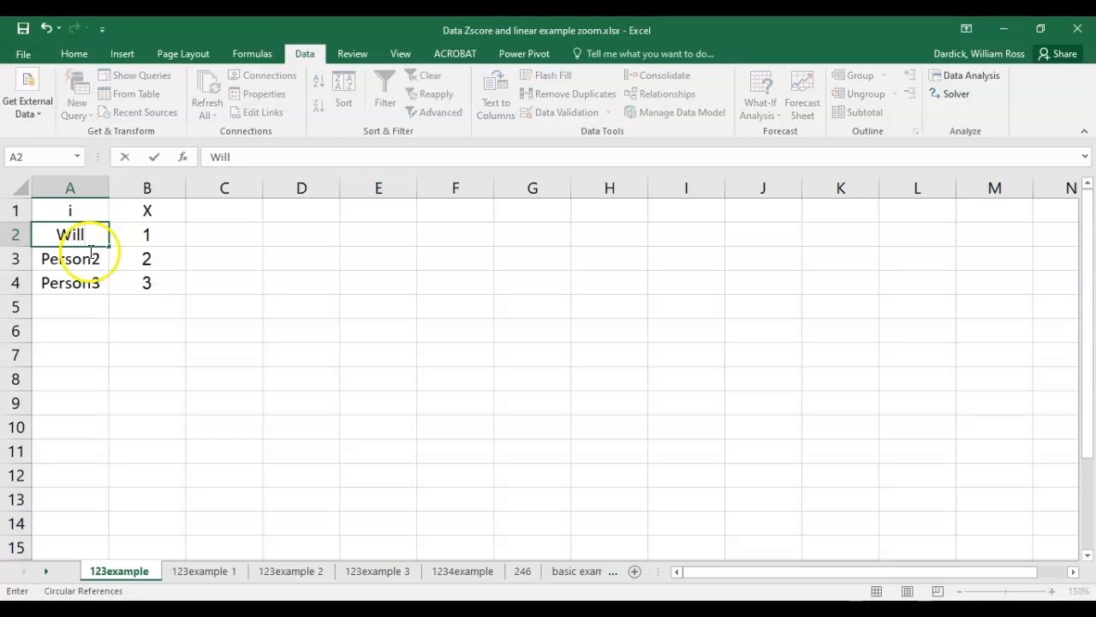
pyautogui.click(82, 260)
pyautogui.write('Sraa')
pyautogui.press('BackSpace')
pyautogui.press('BackSpace')
pyautogui.press('BackSpace')
pyautogui.write('arah')
pyautogui.click(74, 283)
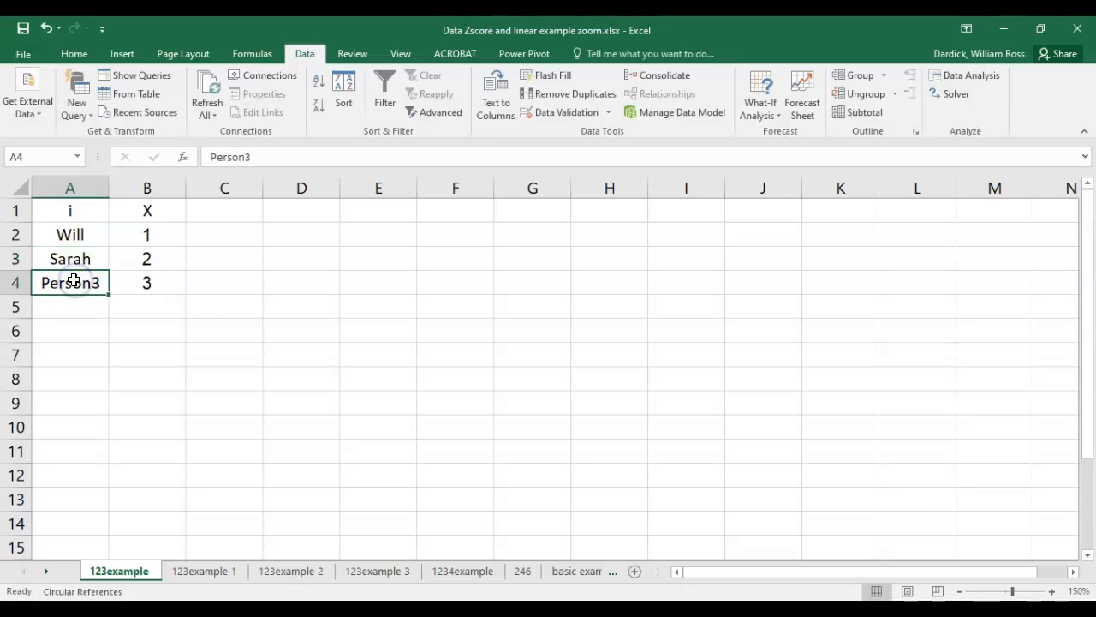
pyautogui.write('Lisa')
pyautogui.click(140, 281)
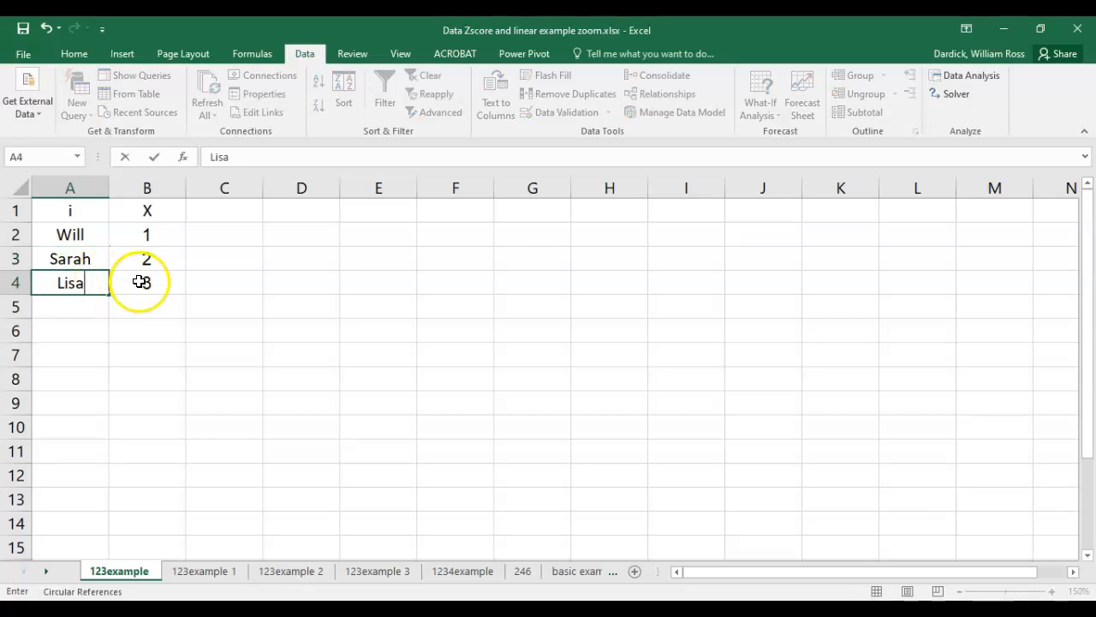
pyautogui.click(72, 211)
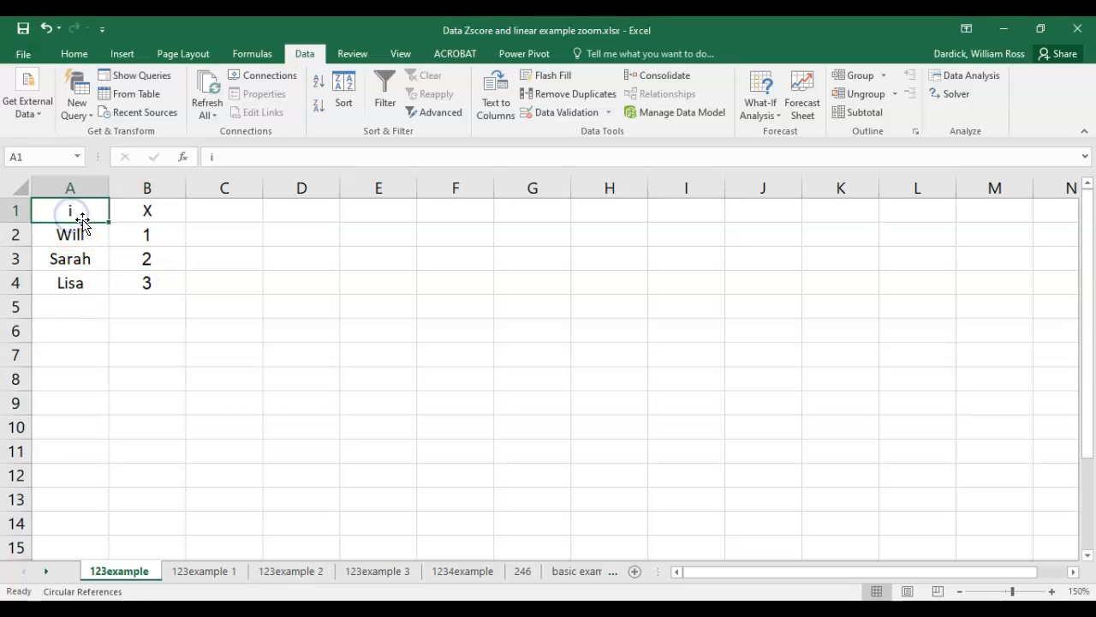
pyautogui.click(142, 211)
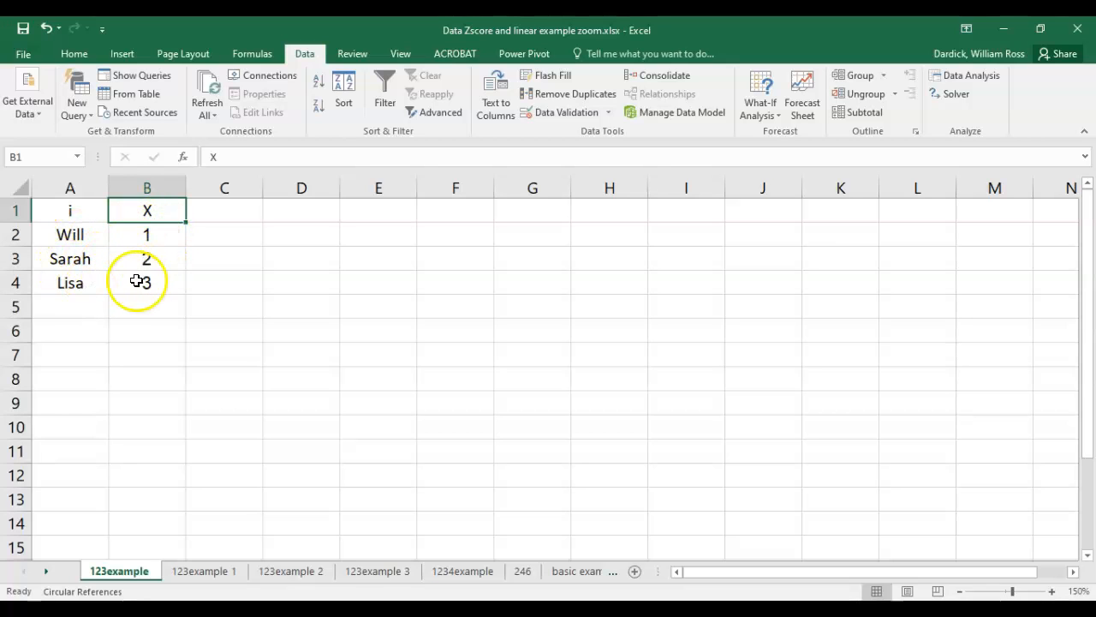
# Step: Examine the mean formula in A7 and its referenced range on the 123example 1 sheet
pyautogui.click(205, 570)
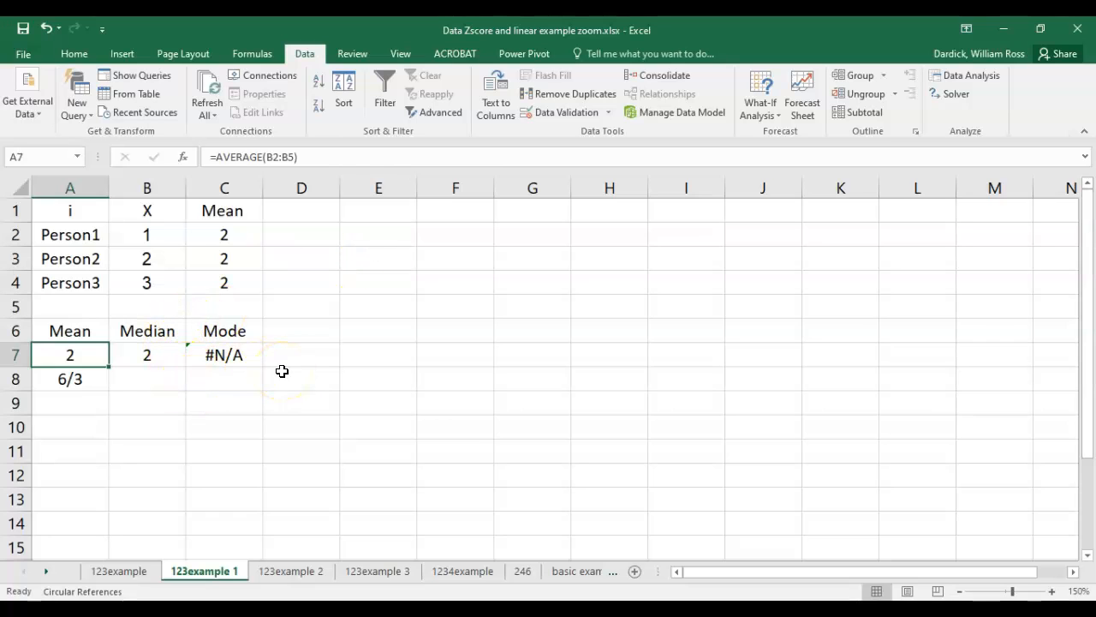
pyautogui.click(151, 396)
pyautogui.click(85, 356)
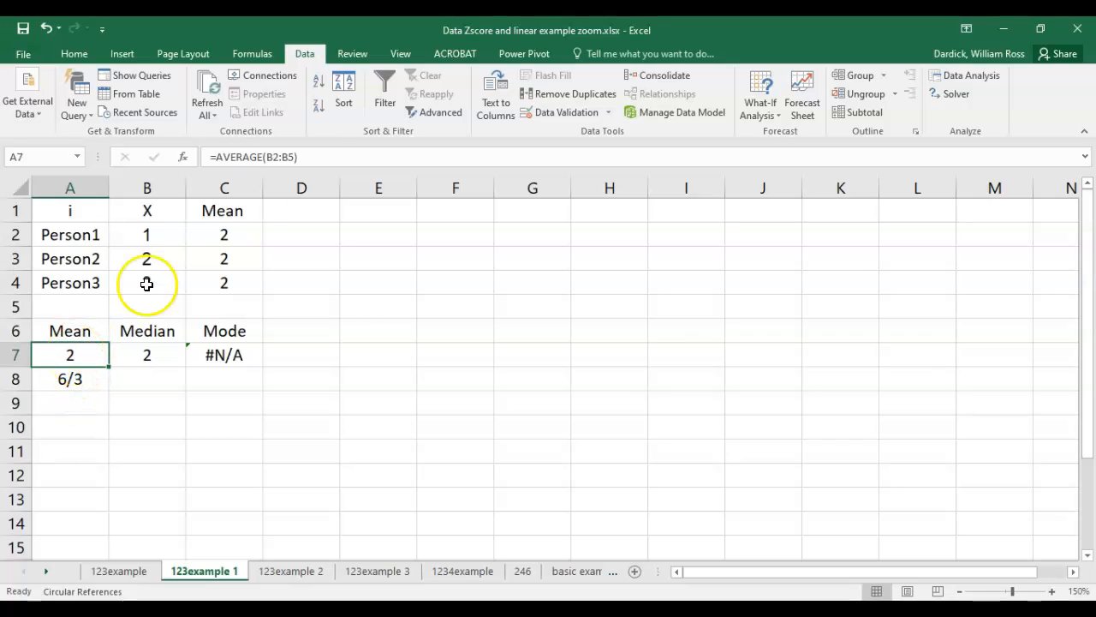
pyautogui.click(212, 156)
pyautogui.moveTo(215, 157); pyautogui.dragTo(295, 156)
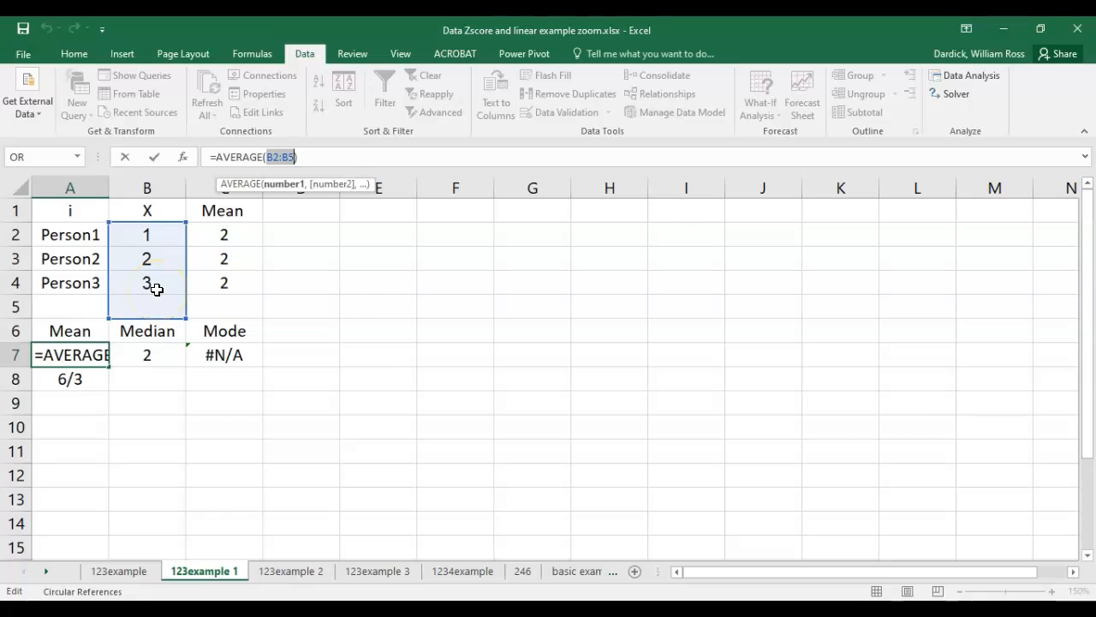
pyautogui.press('Return')
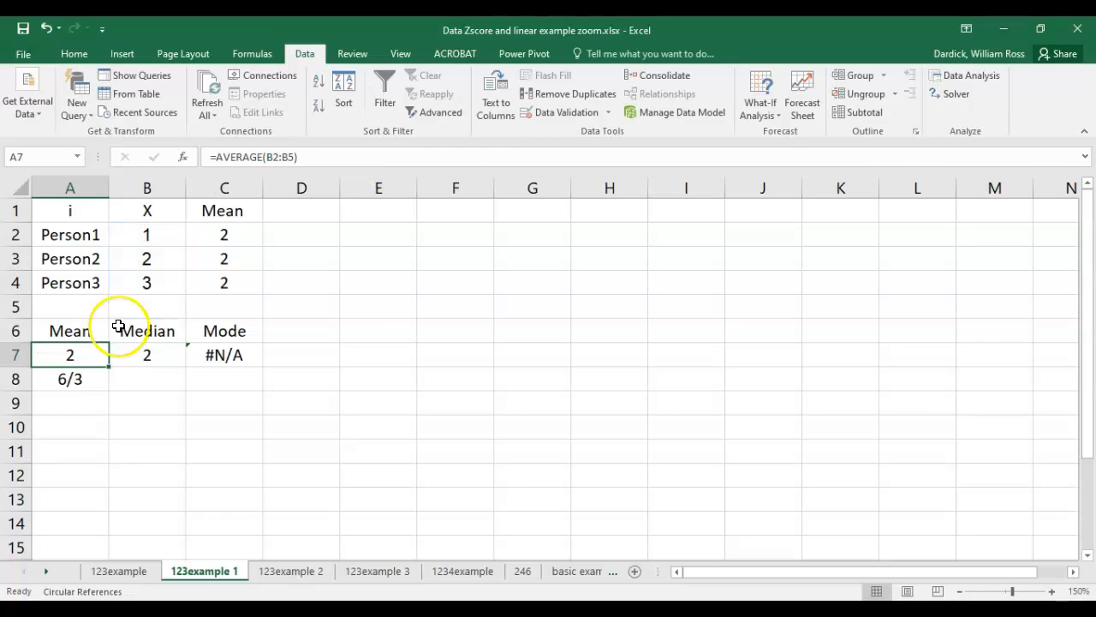
# Step: Inspect the median formula in B7 and the middle score among the X values in B2:B4
pyautogui.click(150, 357)
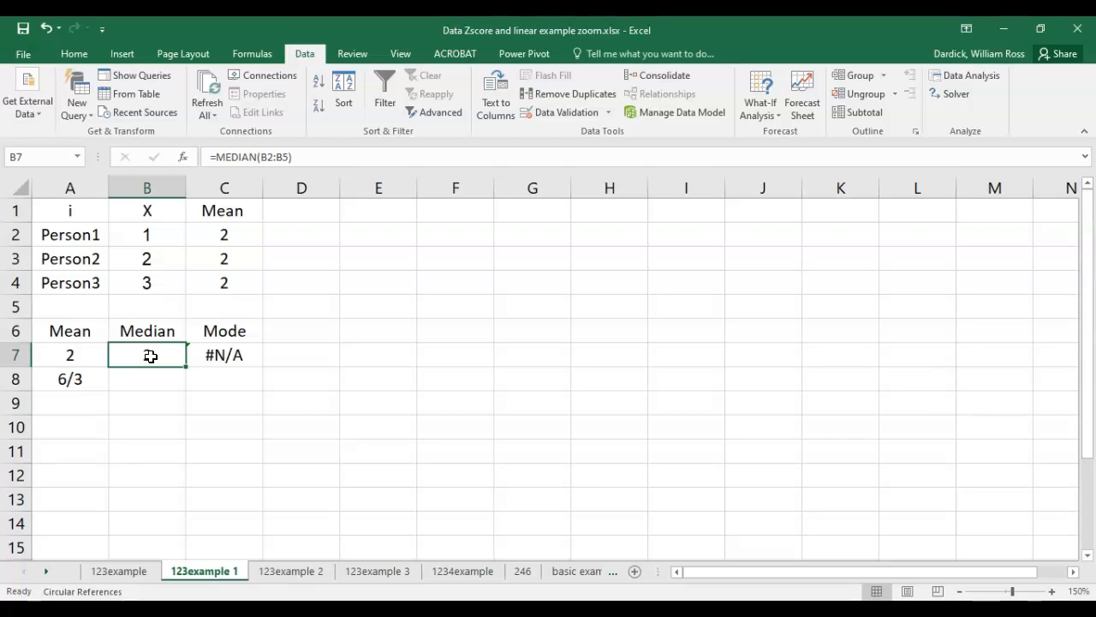
pyautogui.click(149, 357)
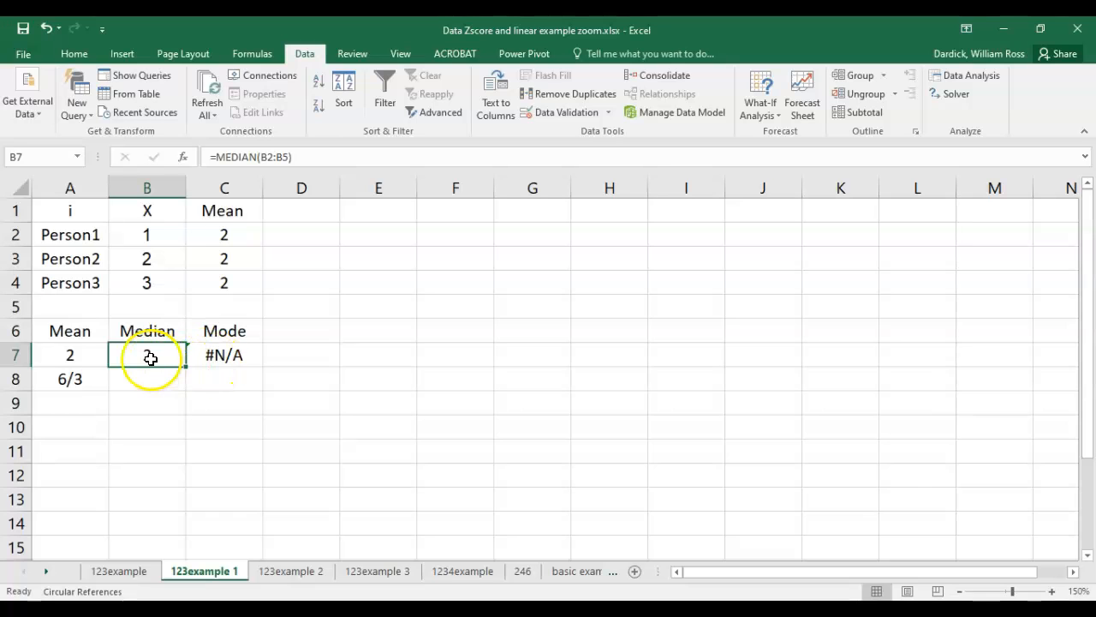
pyautogui.click(149, 257)
pyautogui.moveTo(150, 236); pyautogui.dragTo(152, 282)
pyautogui.click(159, 260)
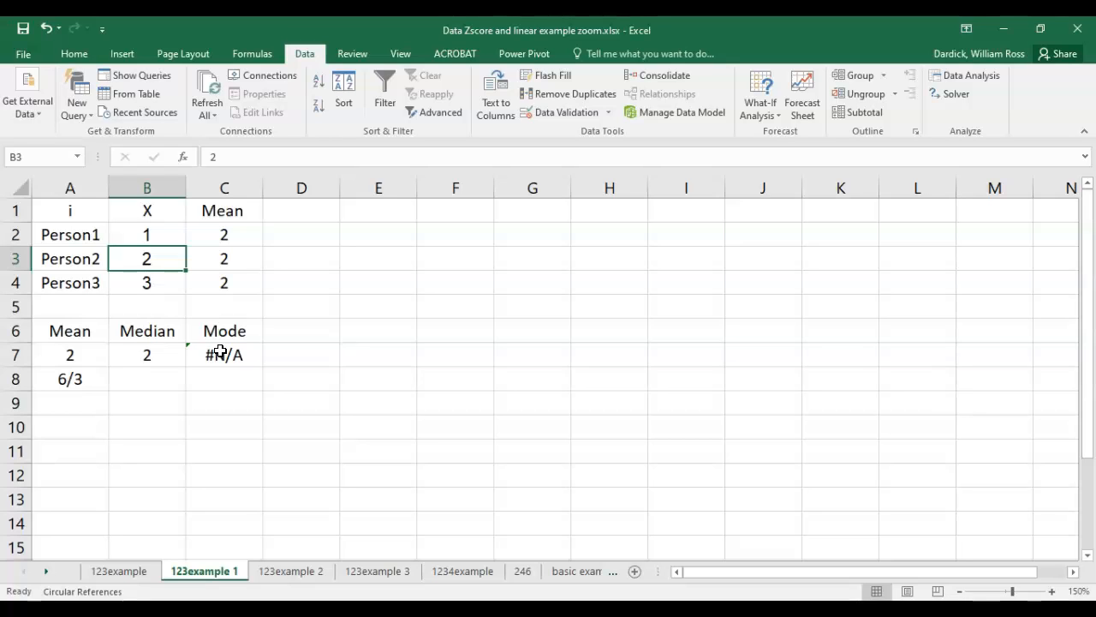
# Step: Check the X values in B2:B4 for a mode, and inspect the Mean column in C1:C4 with its formula in C2
pyautogui.click(159, 244)
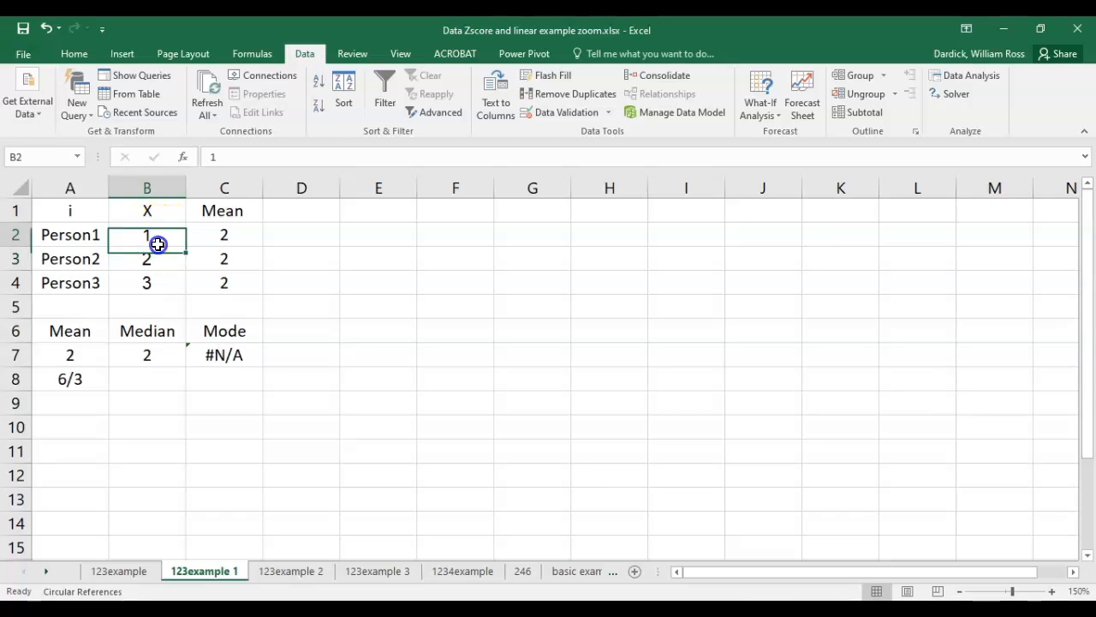
pyautogui.moveTo(159, 244); pyautogui.dragTo(159, 276)
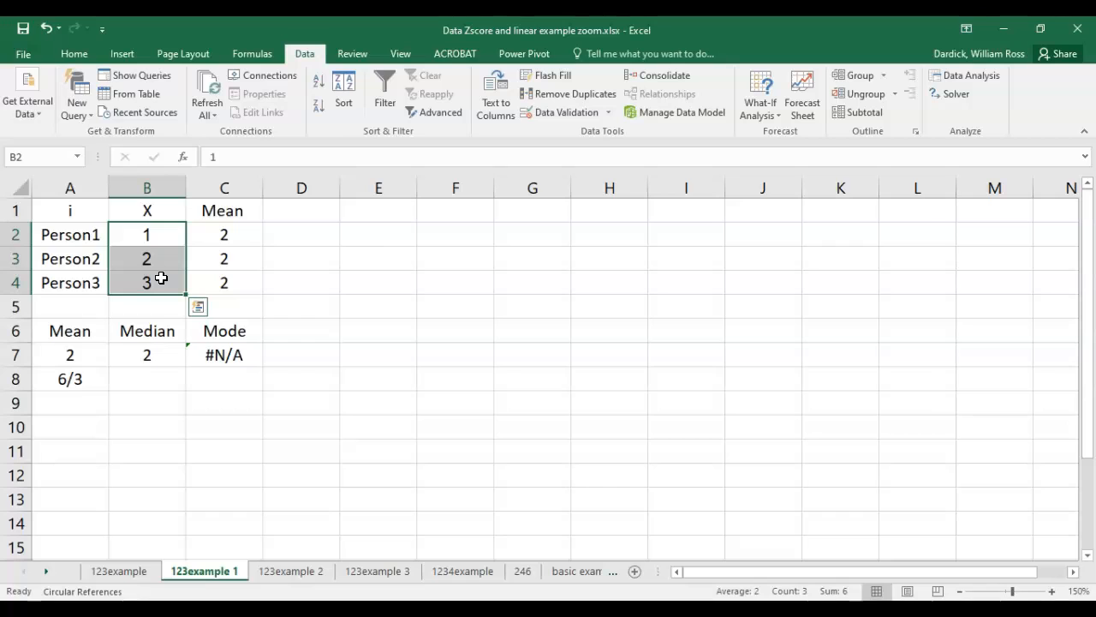
pyautogui.click(196, 379)
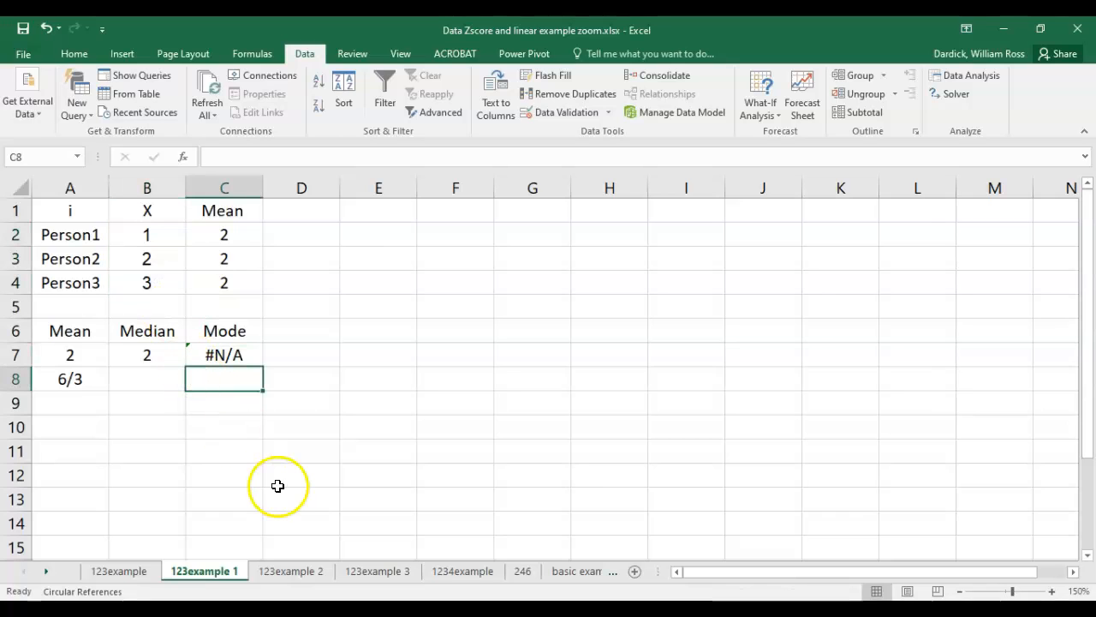
pyautogui.moveTo(224, 206); pyautogui.dragTo(224, 282)
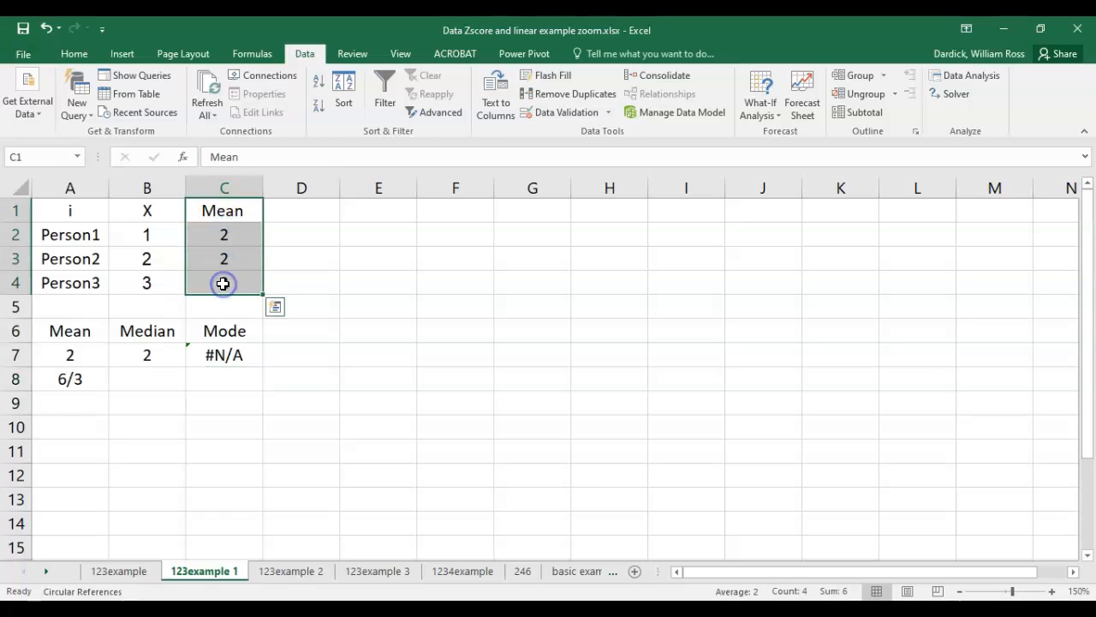
pyautogui.click(225, 233)
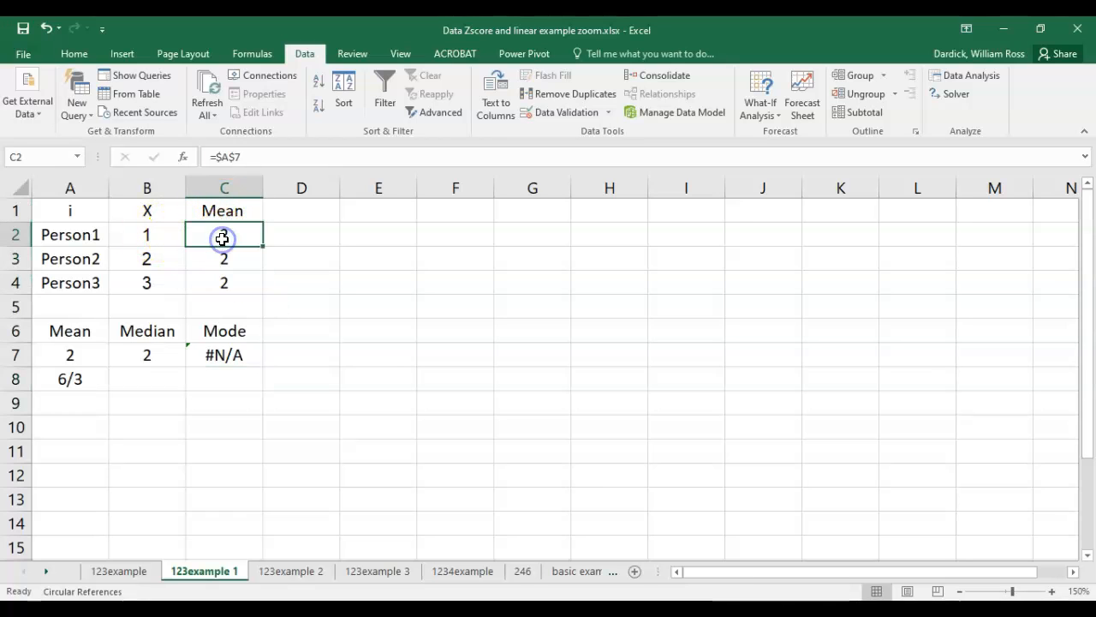
# Step: Examine the Deviation formulas in E2, E3 and E4 on the 123example 2 sheet, leaving each unedited
pyautogui.click(292, 572)
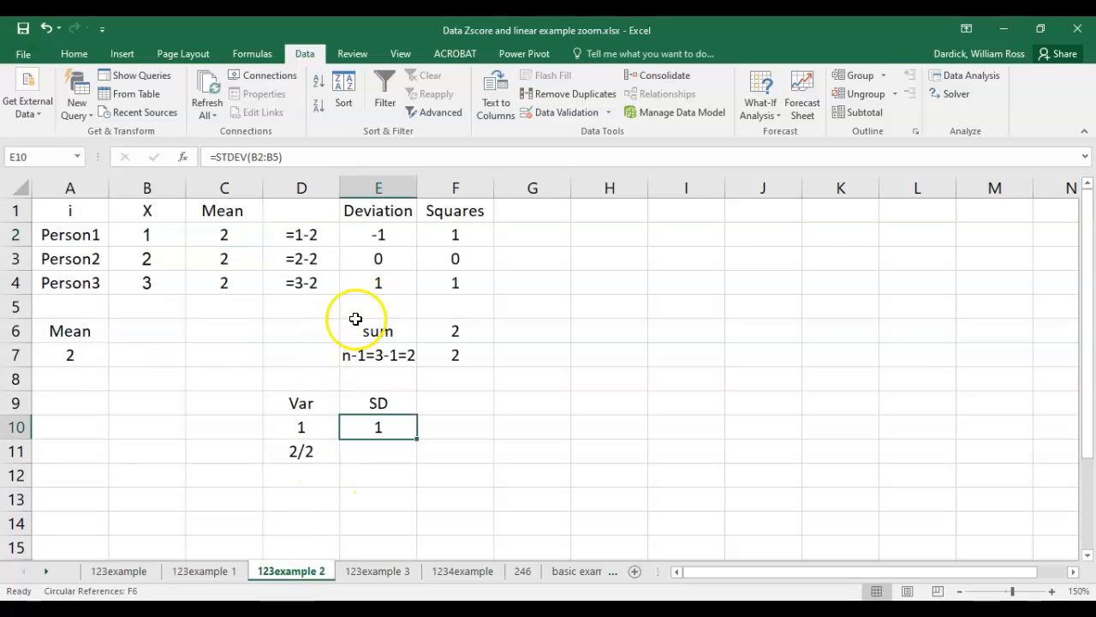
pyautogui.doubleClick(388, 238)
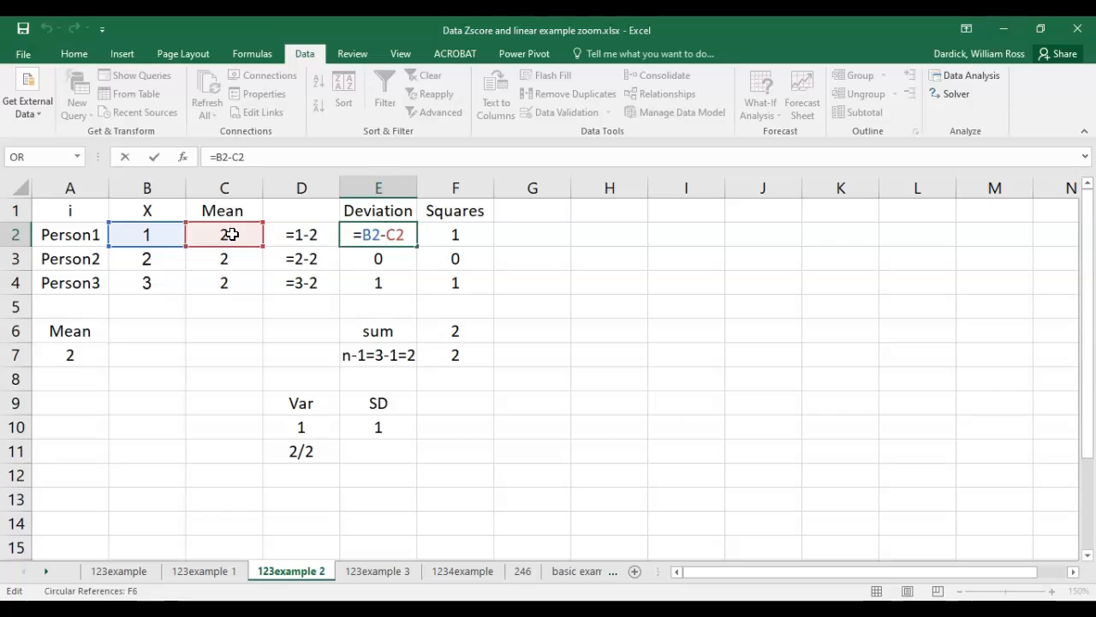
pyautogui.press('Escape')
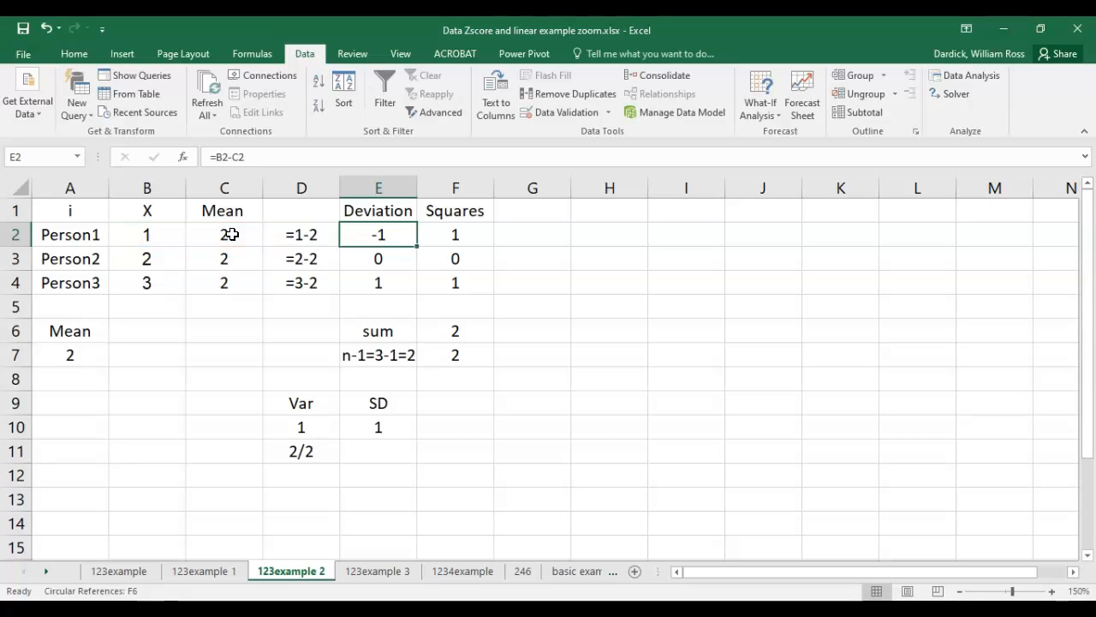
pyautogui.click(369, 260)
pyautogui.doubleClick(370, 260)
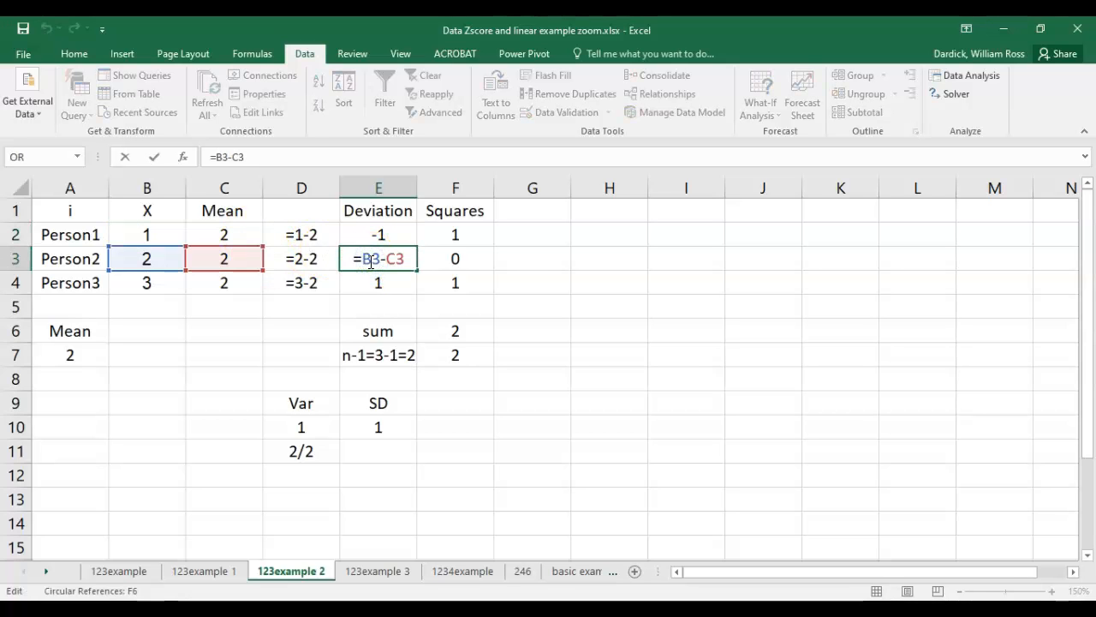
pyautogui.press('Escape')
pyautogui.click(385, 282)
pyautogui.doubleClick(387, 283)
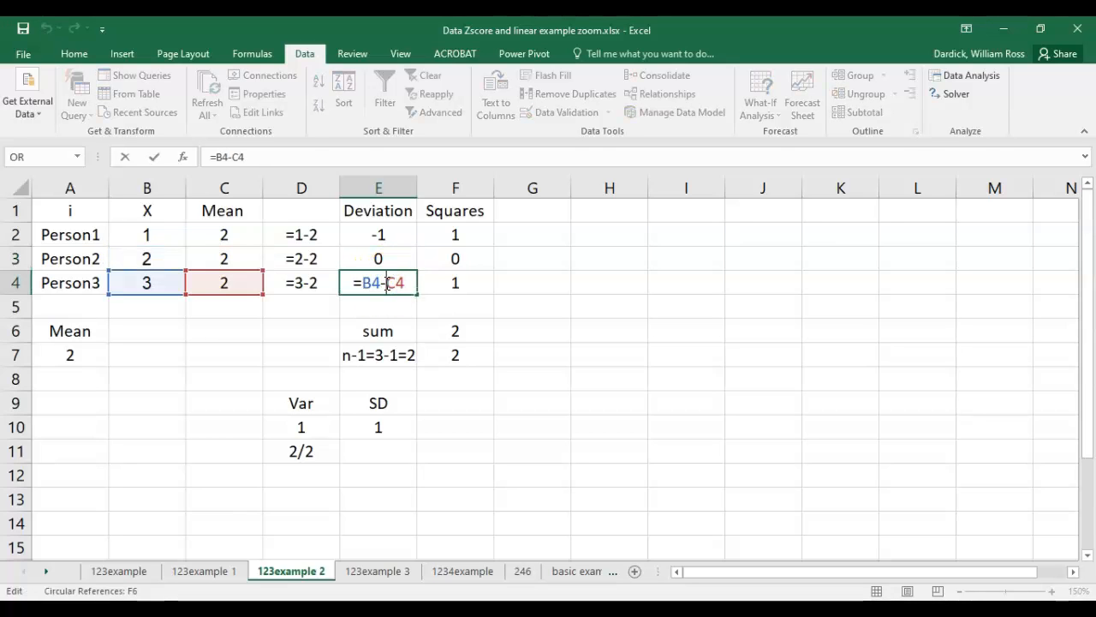
pyautogui.press('Escape')
# Step: Inspect the squared deviation formula in F2 and review the Squares values in F2:F4
pyautogui.click(462, 233)
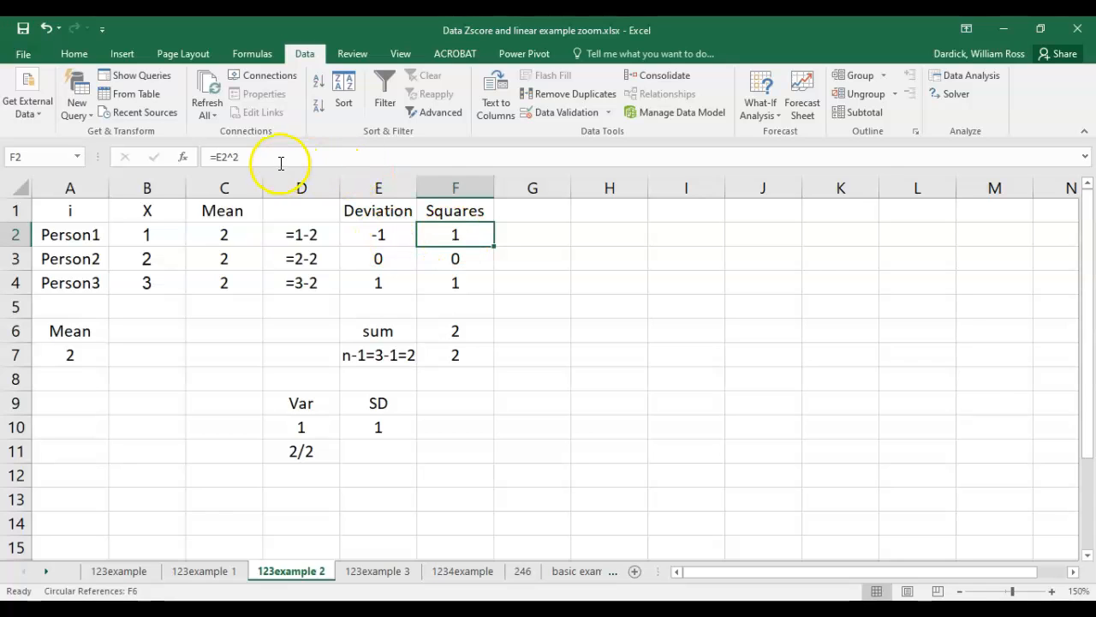
pyautogui.click(251, 157)
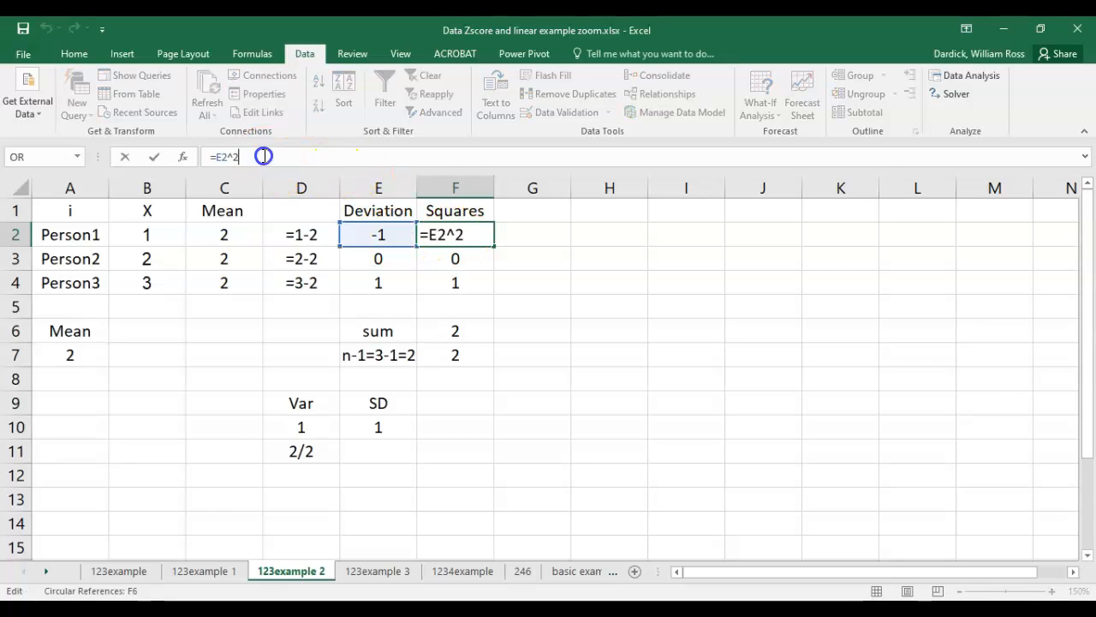
pyautogui.click(467, 235)
pyautogui.moveTo(457, 234); pyautogui.dragTo(458, 276)
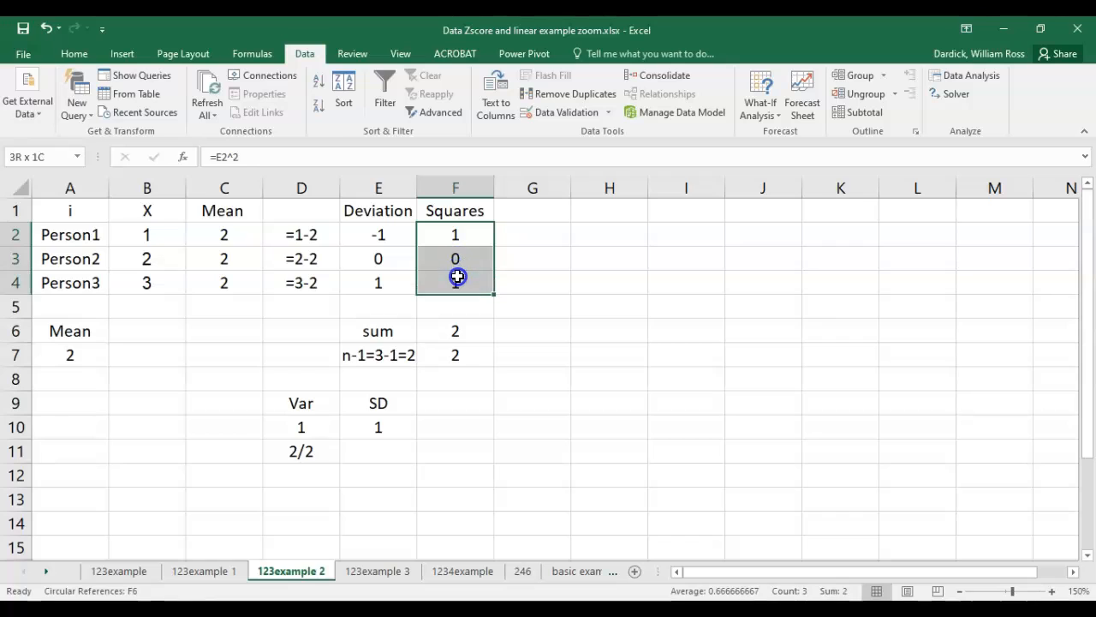
# Step: Examine the sum of squares in F6 and the n-1 calculation in E7:F7 against the persons in A2:A4
pyautogui.click(457, 333)
pyautogui.click(485, 337)
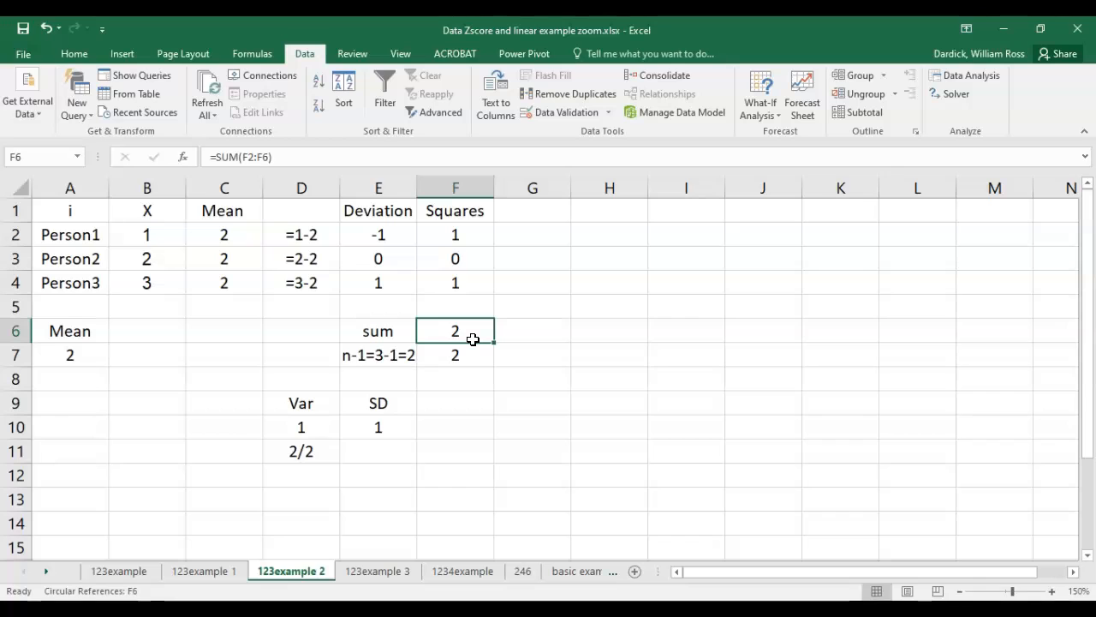
pyautogui.click(378, 354)
pyautogui.moveTo(74, 236); pyautogui.dragTo(94, 287)
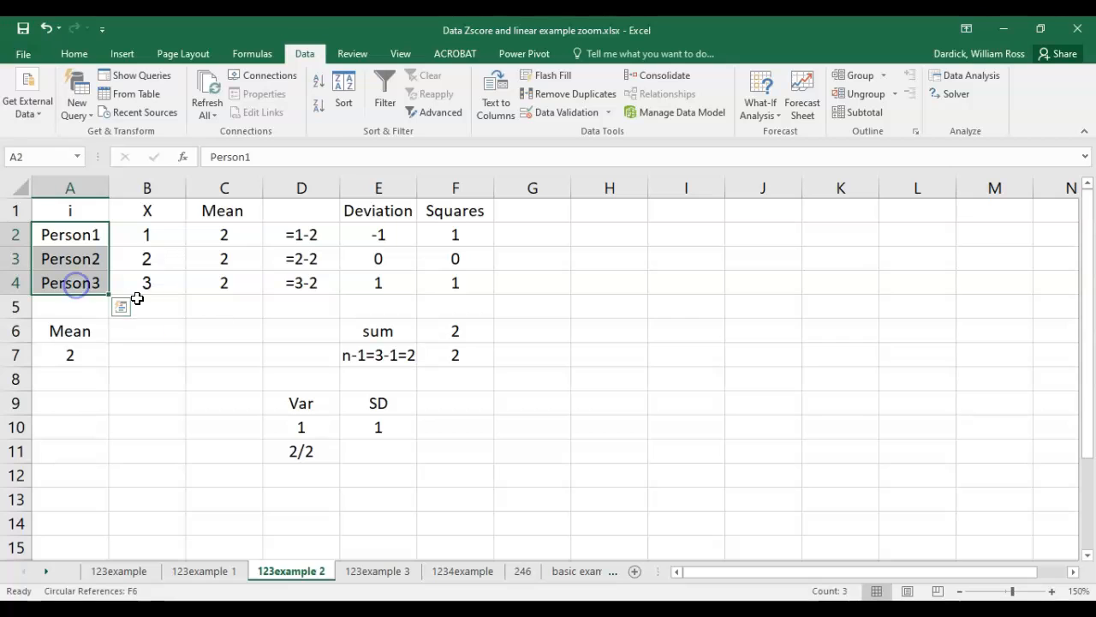
pyautogui.click(357, 356)
pyautogui.click(436, 355)
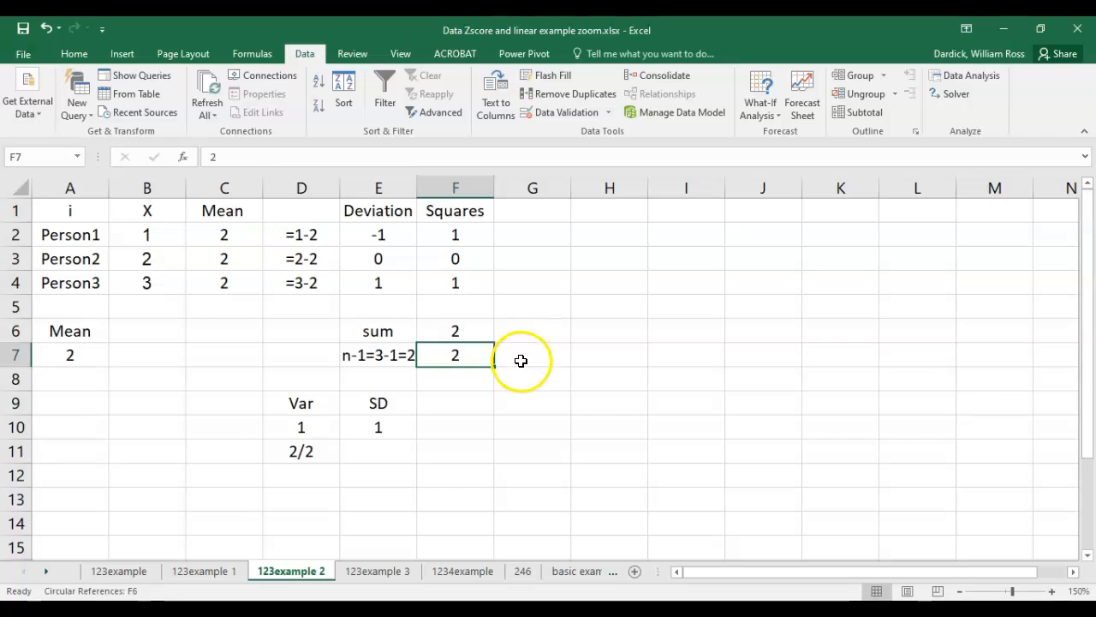
# Step: Change the variance formula in D10 to population variance, =VAR.P(B2:B5), and compare it with the sum of squares in F6
pyautogui.click(301, 427)
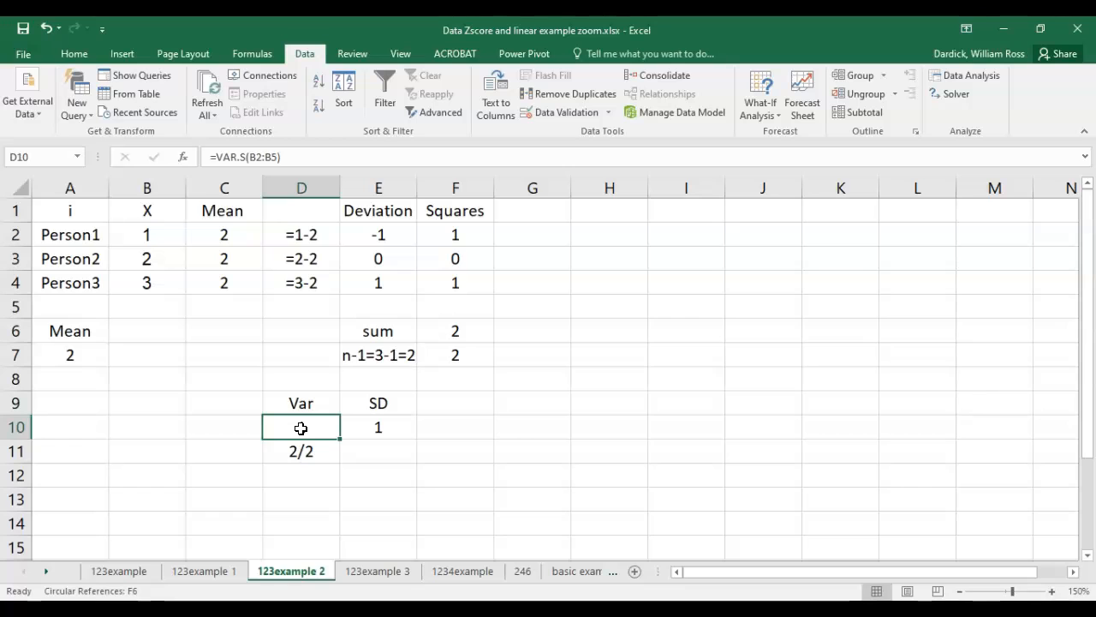
pyautogui.click(246, 158)
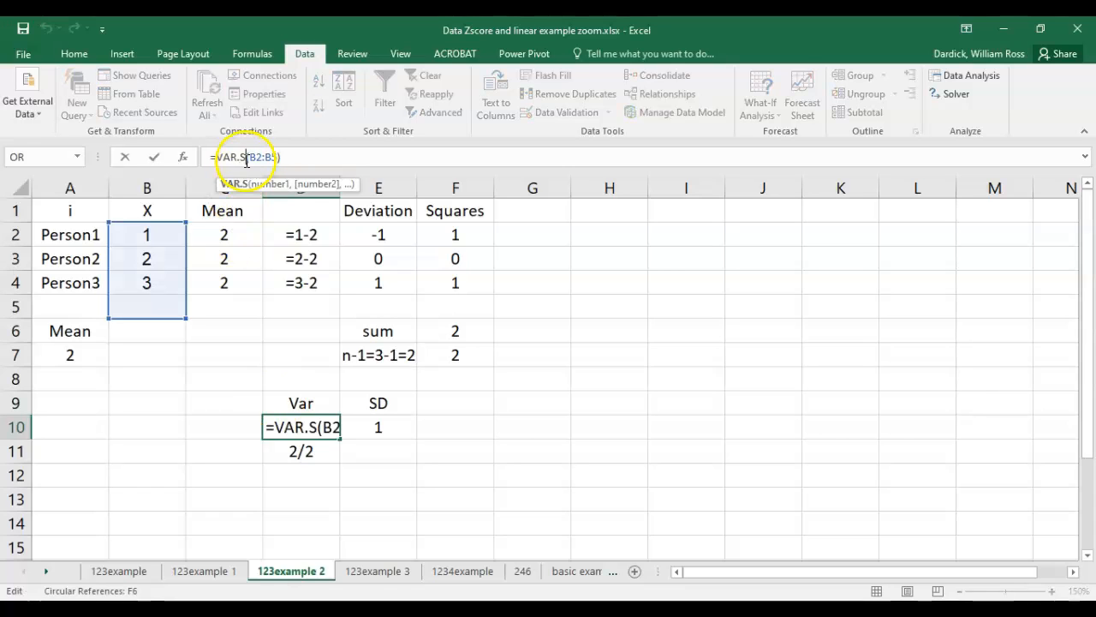
pyautogui.press('BackSpace')
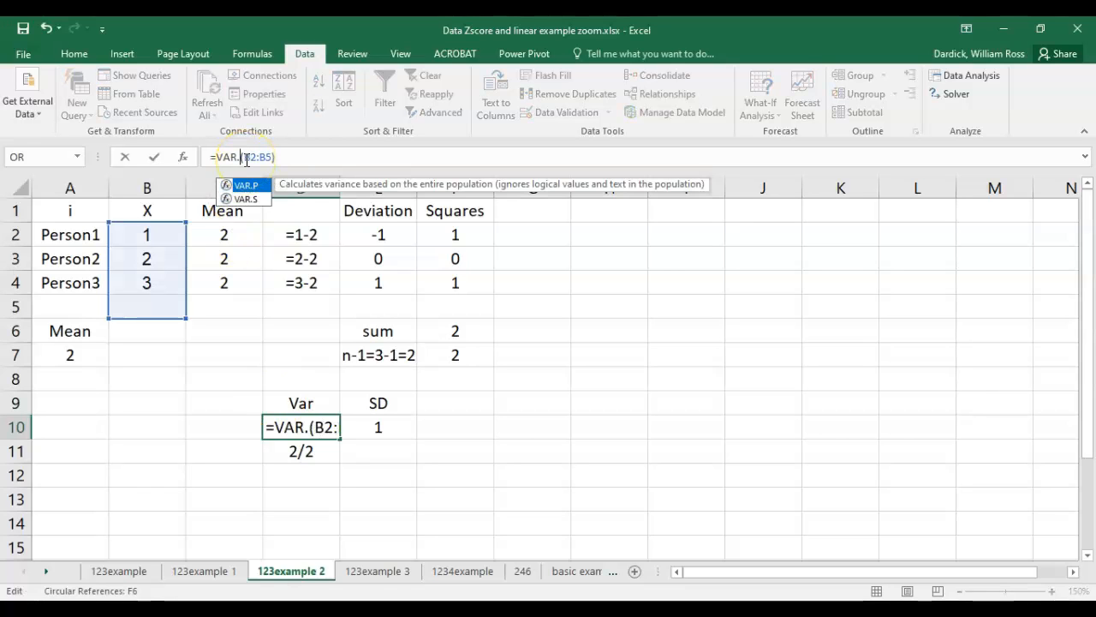
pyautogui.write('P')
pyautogui.press('Return')
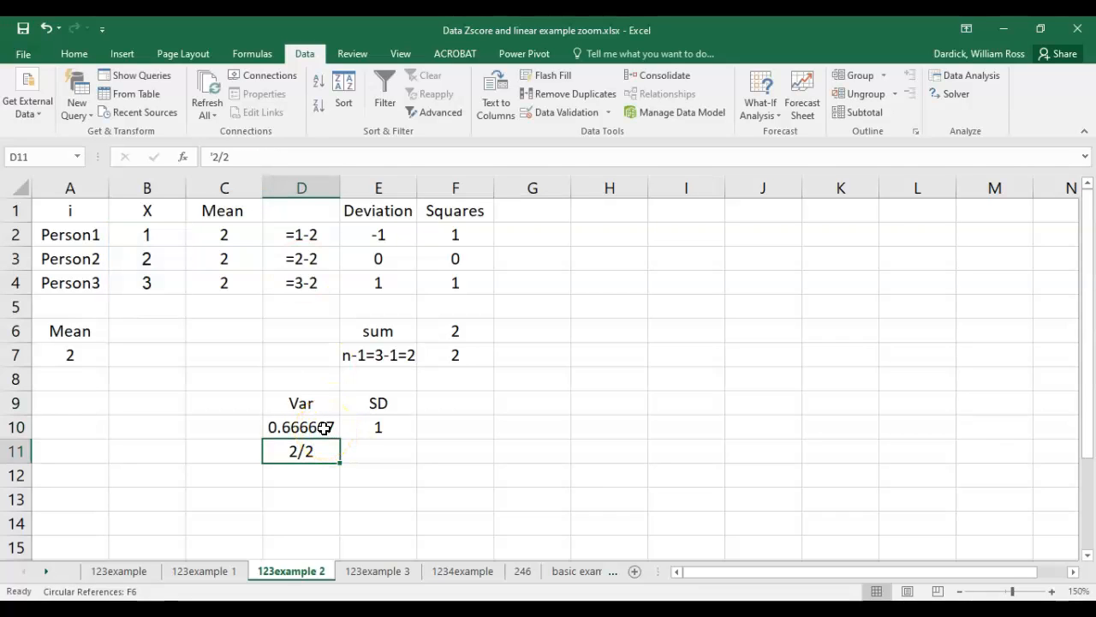
pyautogui.click(444, 326)
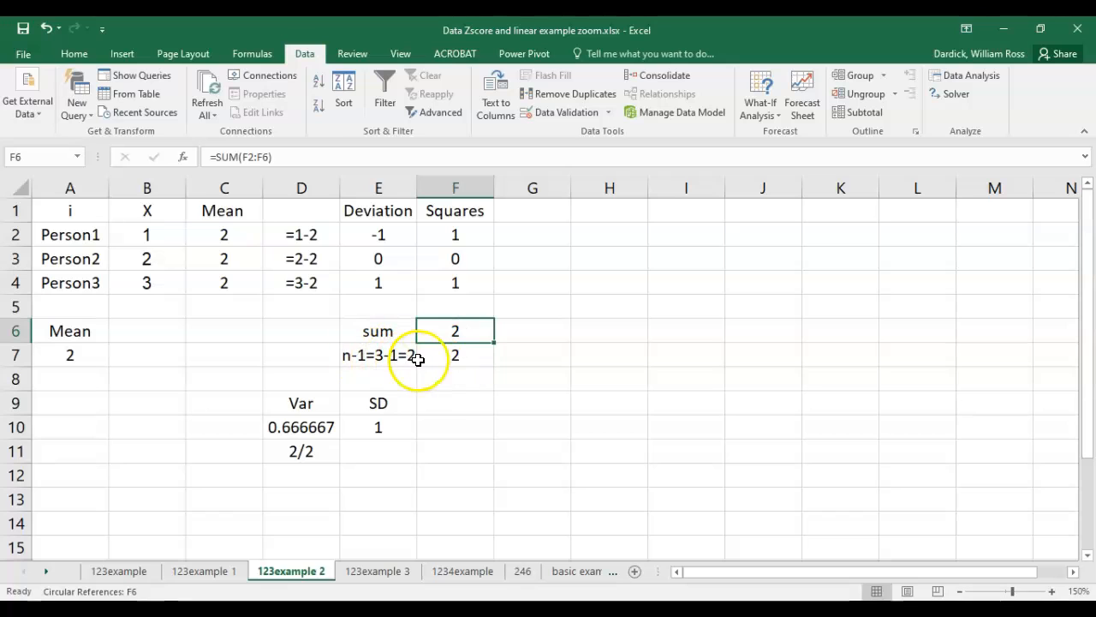
# Step: Set the variance formula in D10 to sample variance, =VAR.S(B2:B5), and inspect the standard deviation formula in E10
pyautogui.click(297, 426)
pyautogui.click(244, 158)
pyautogui.press('BackSpace')
pyautogui.write('S')
pyautogui.press('Return')
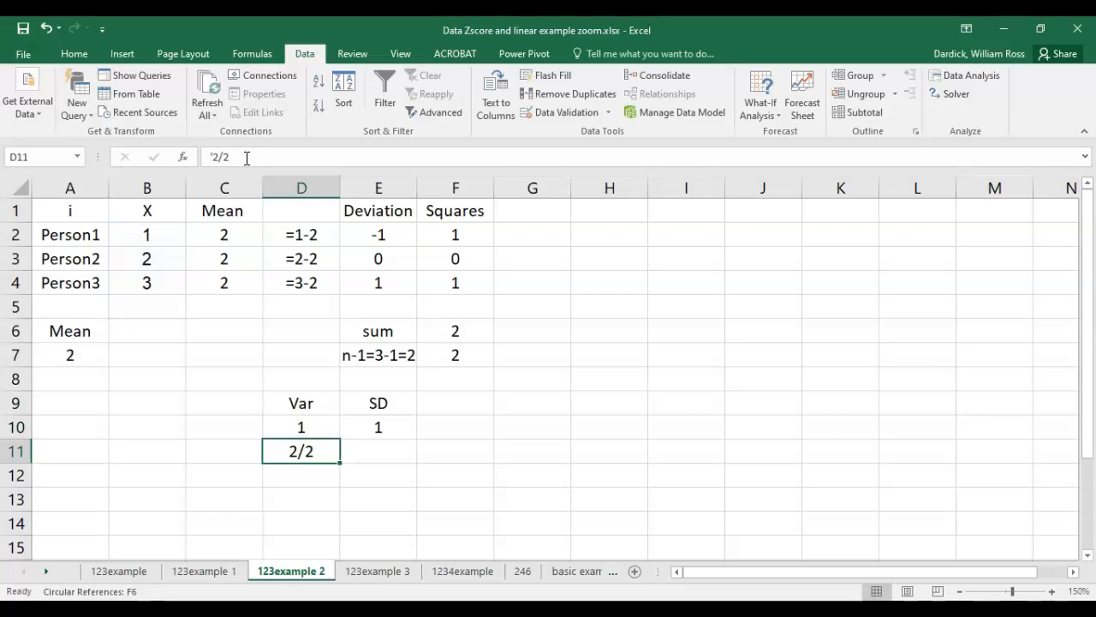
pyautogui.click(378, 435)
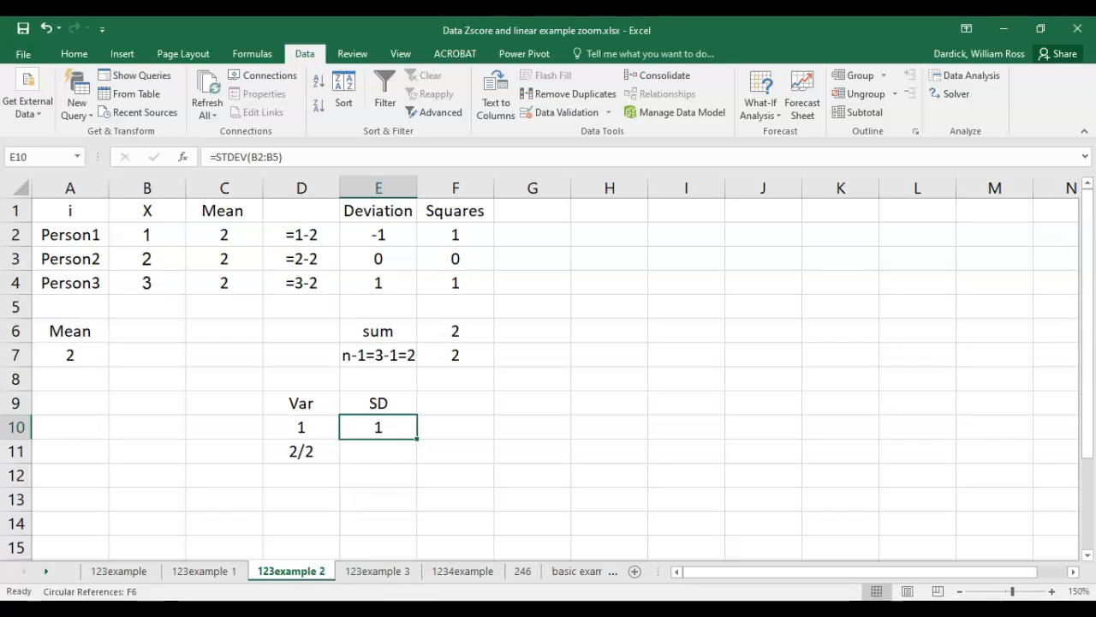
# Step: On the 123example 3 sheet, compare the Deviation values in E2:E4 with the SD values in H2:H4
pyautogui.click(387, 573)
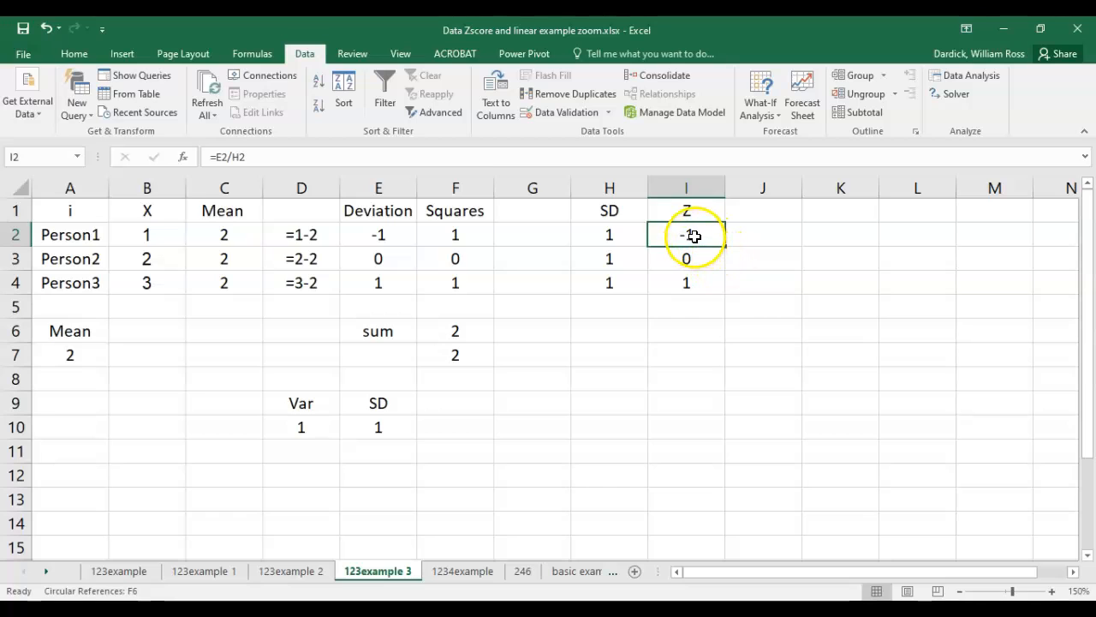
pyautogui.click(376, 234)
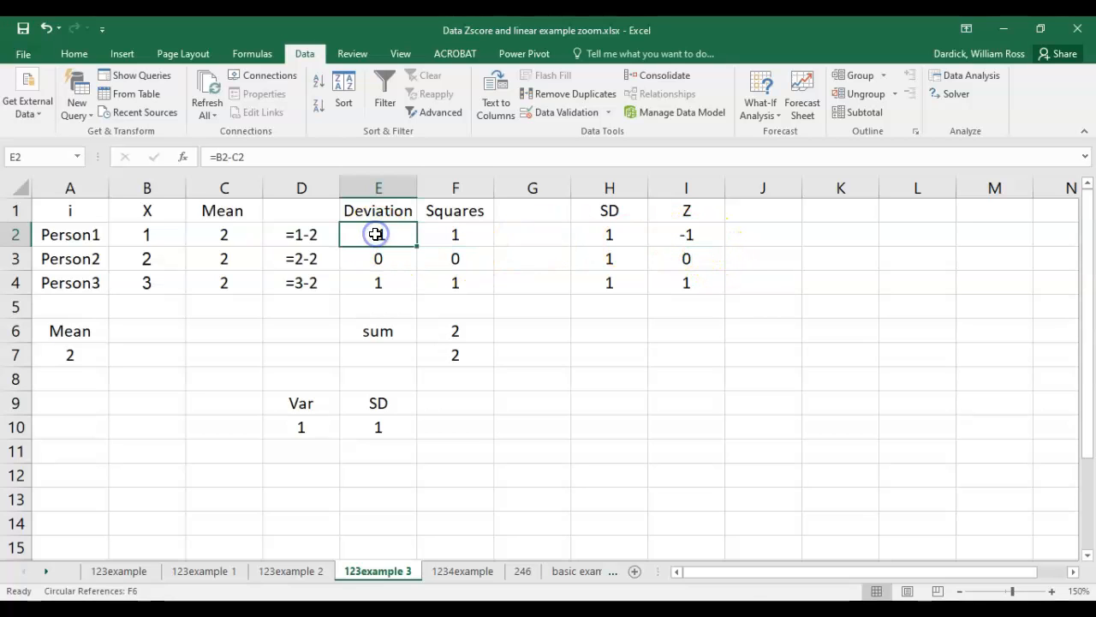
pyautogui.moveTo(375, 234); pyautogui.dragTo(372, 283)
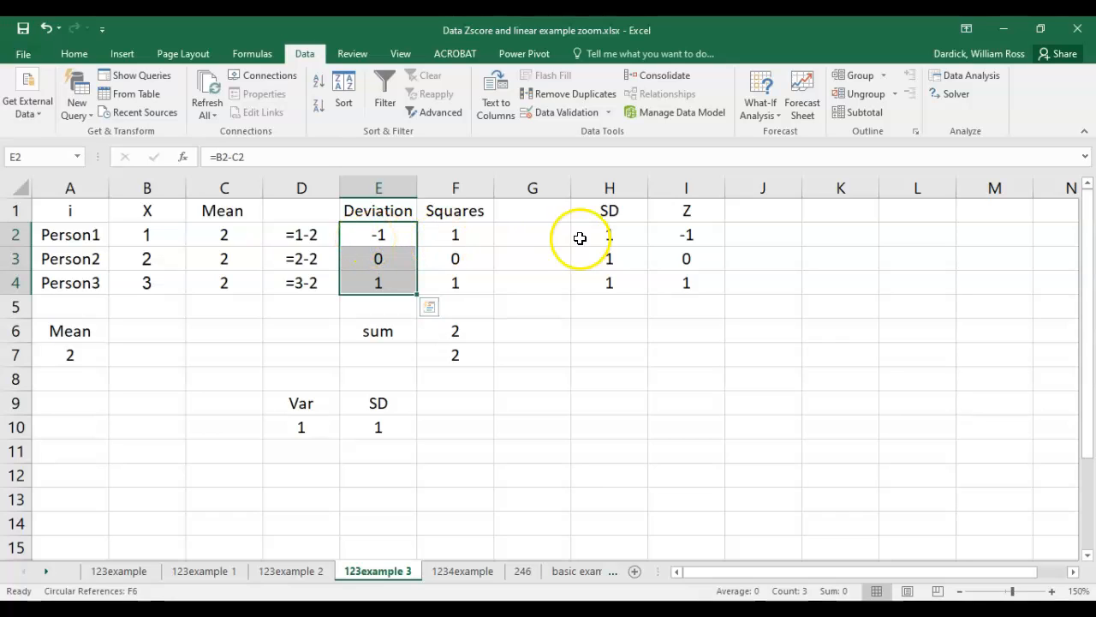
pyautogui.click(608, 233)
pyautogui.moveTo(604, 257); pyautogui.dragTo(607, 283)
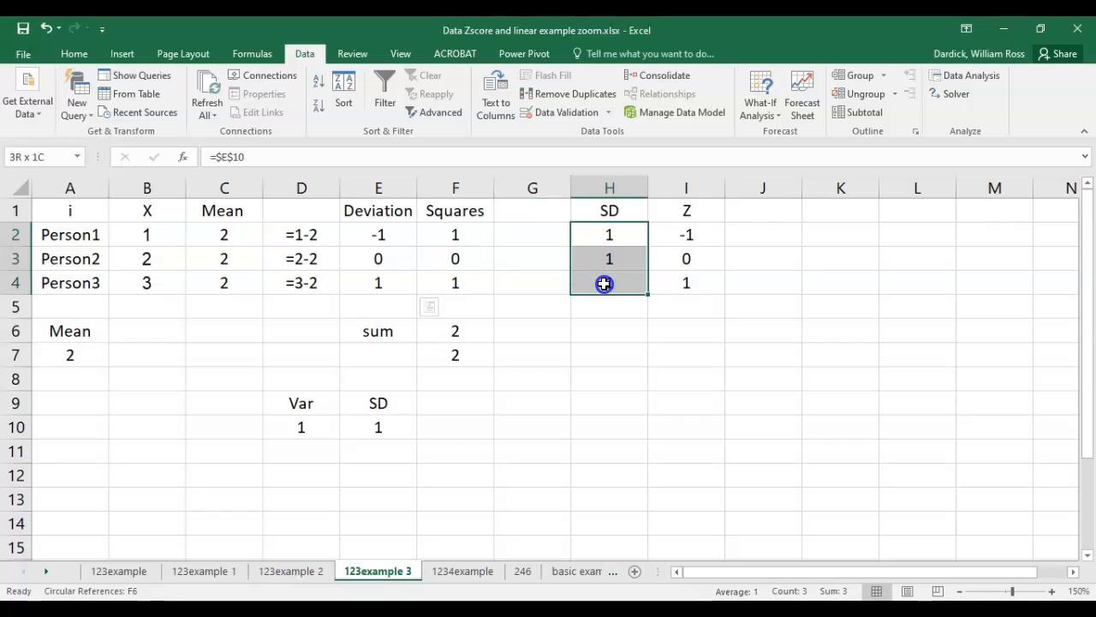
pyautogui.moveTo(380, 229); pyautogui.dragTo(379, 284)
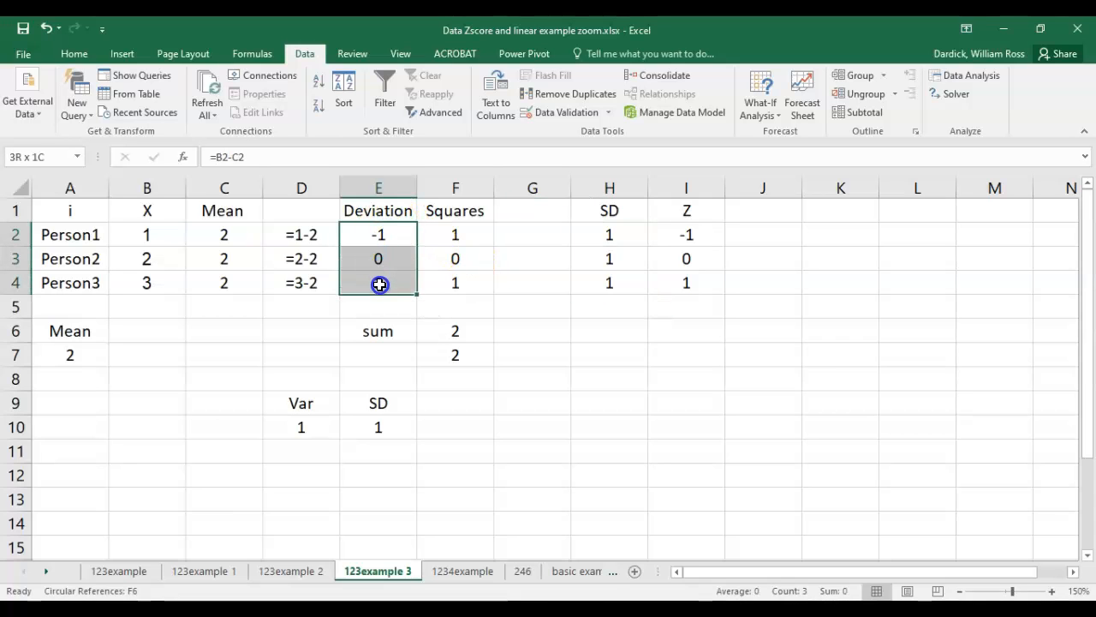
# Step: Confirm the Z score formula =E2/H2 in I2 and fill it down through I4
pyautogui.doubleClick(686, 235)
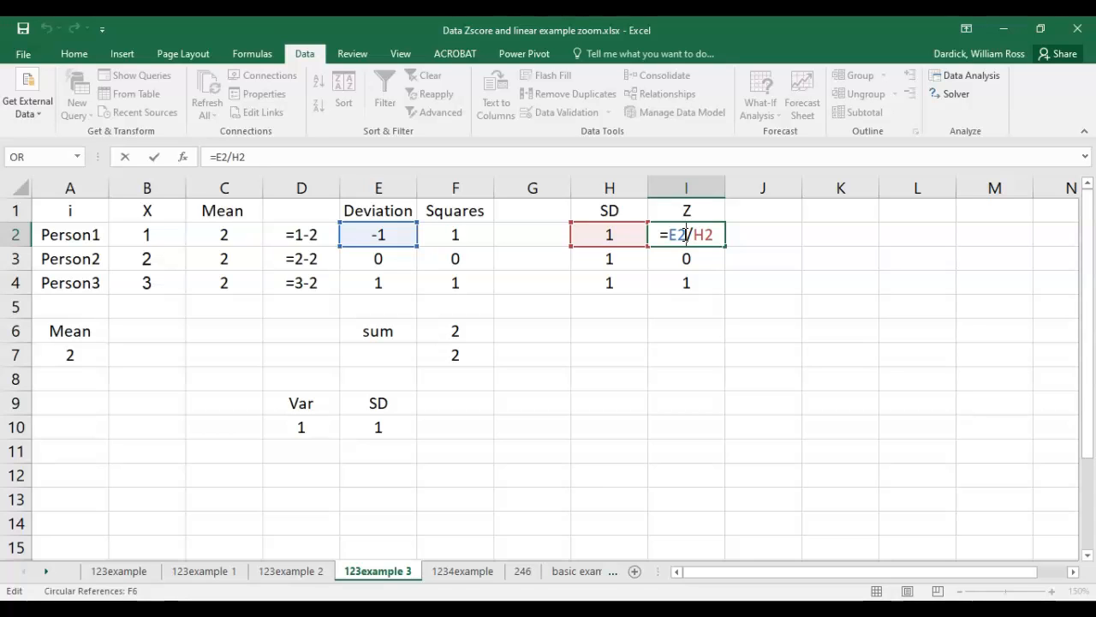
pyautogui.hotkey('ctrl', 'Return')
pyautogui.moveTo(725, 246); pyautogui.dragTo(695, 289)
pyautogui.click(641, 347)
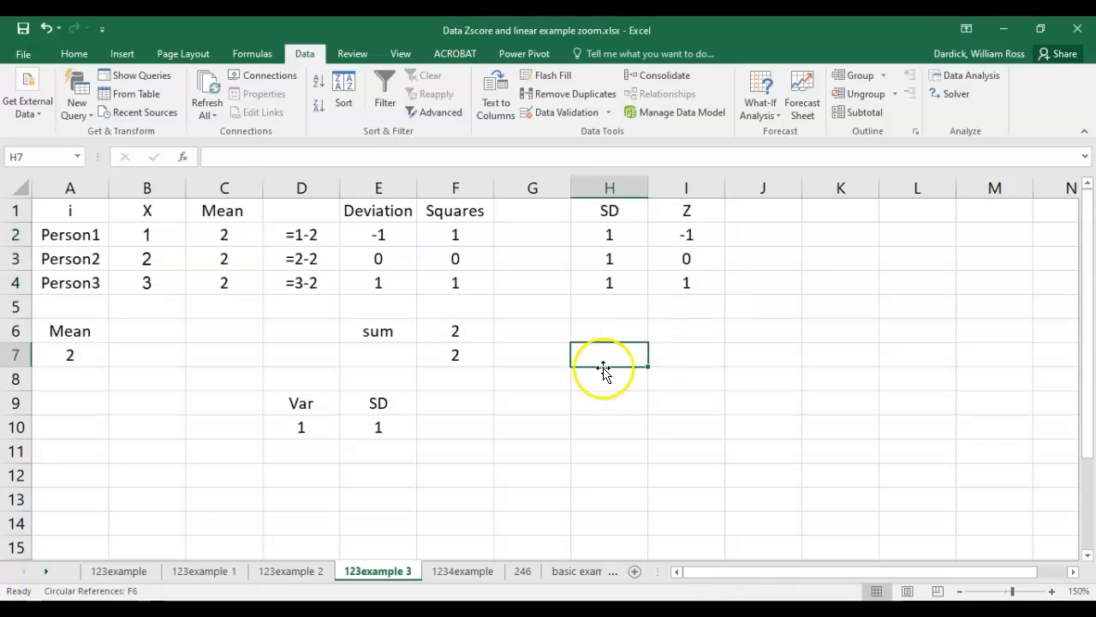
# Step: Return to the 123example sheet and review the X values in B2:B4
pyautogui.click(134, 575)
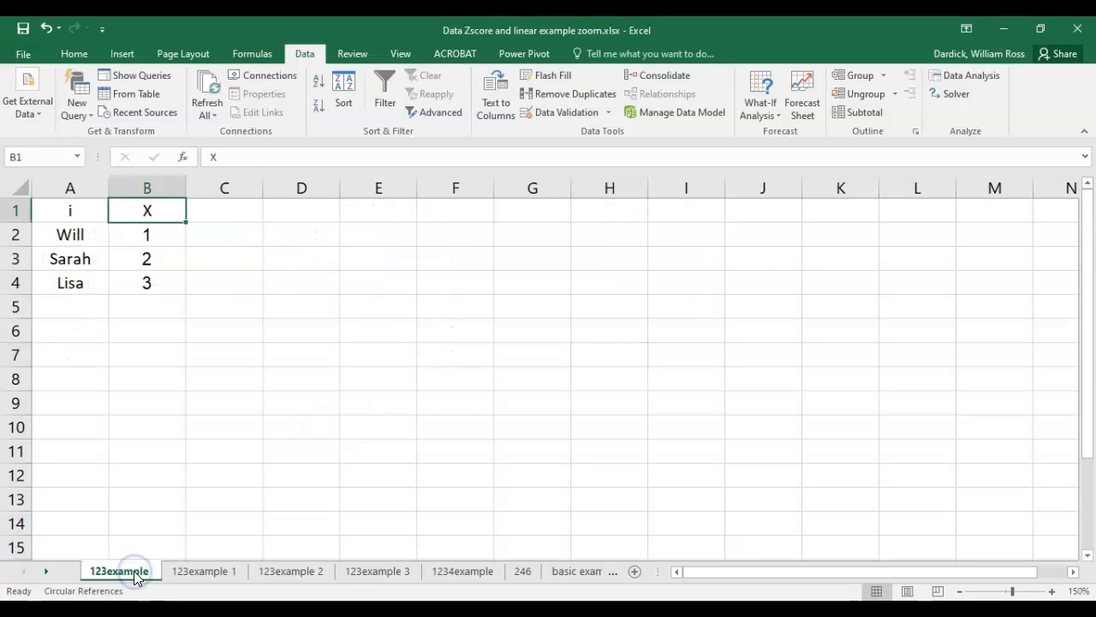
pyautogui.click(313, 286)
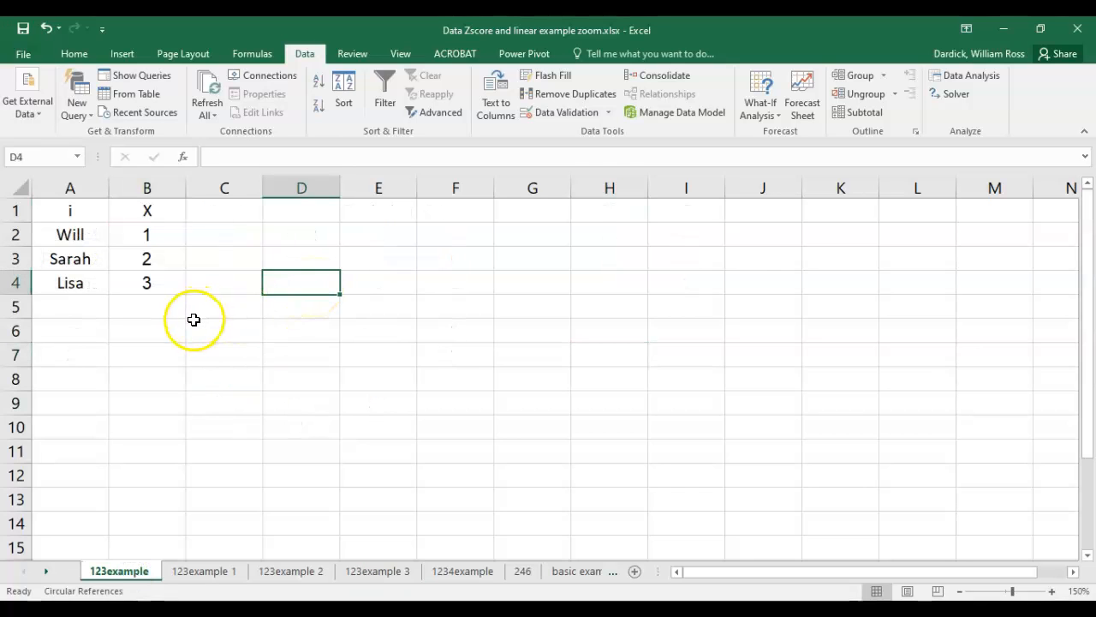
pyautogui.moveTo(146, 234); pyautogui.dragTo(146, 293)
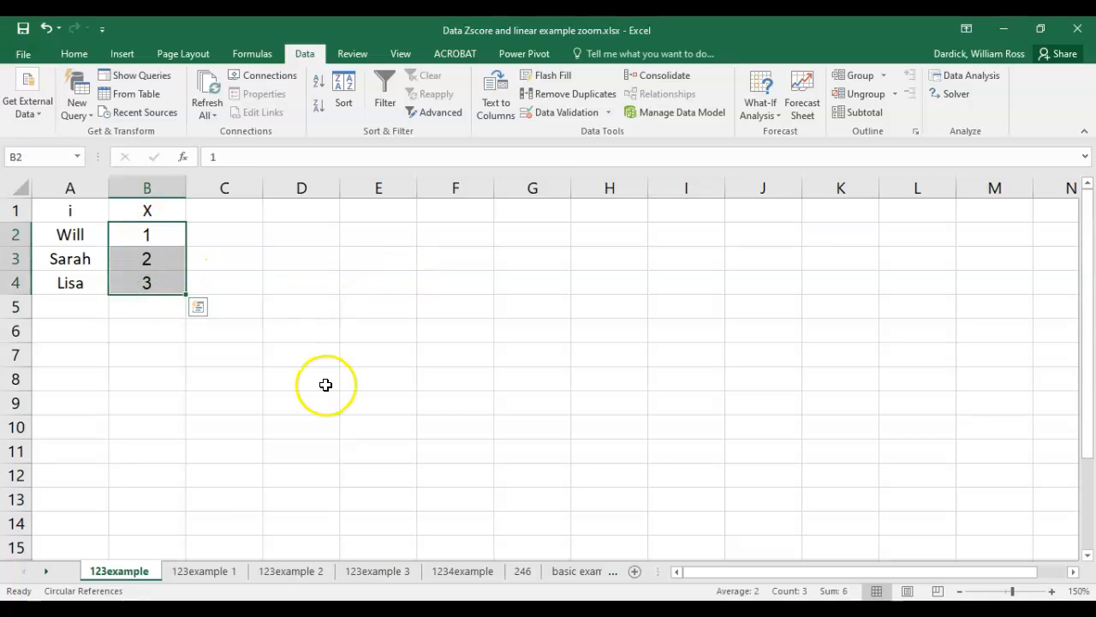
pyautogui.click(303, 357)
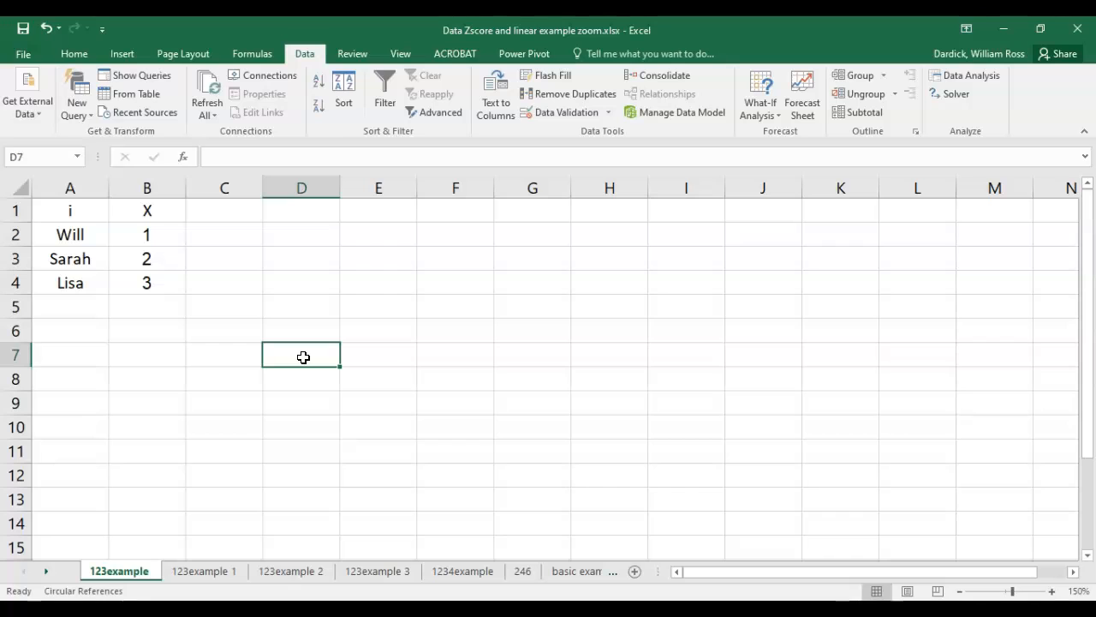
# Step: Browse the available data analysis tools and open the Descriptive Statistics tool
pyautogui.click(967, 80)
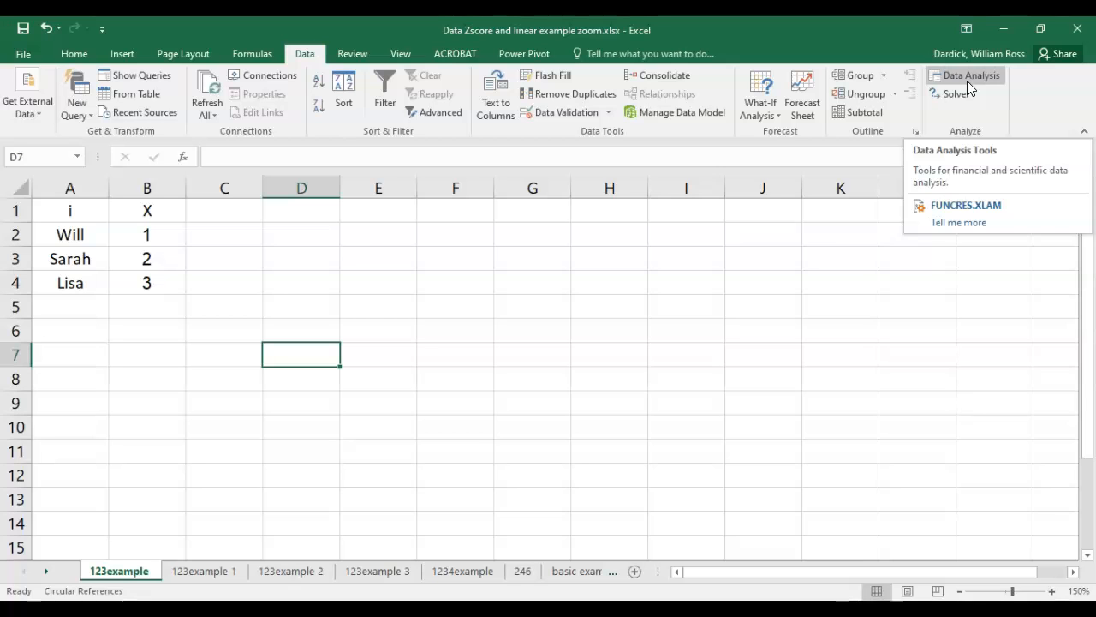
pyautogui.click(967, 80)
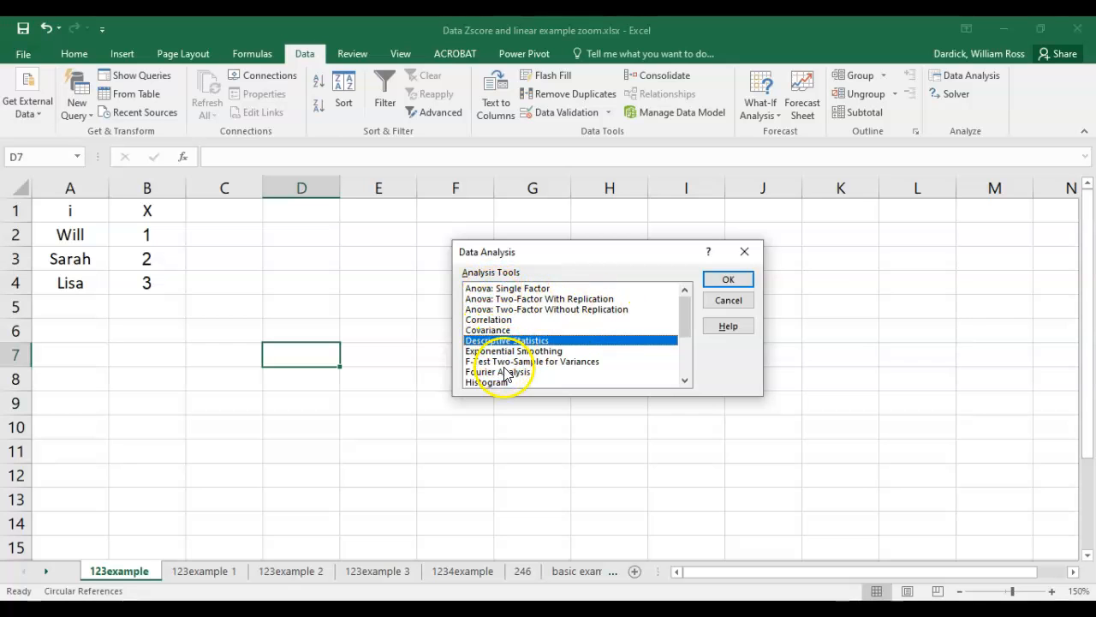
pyautogui.click(684, 368)
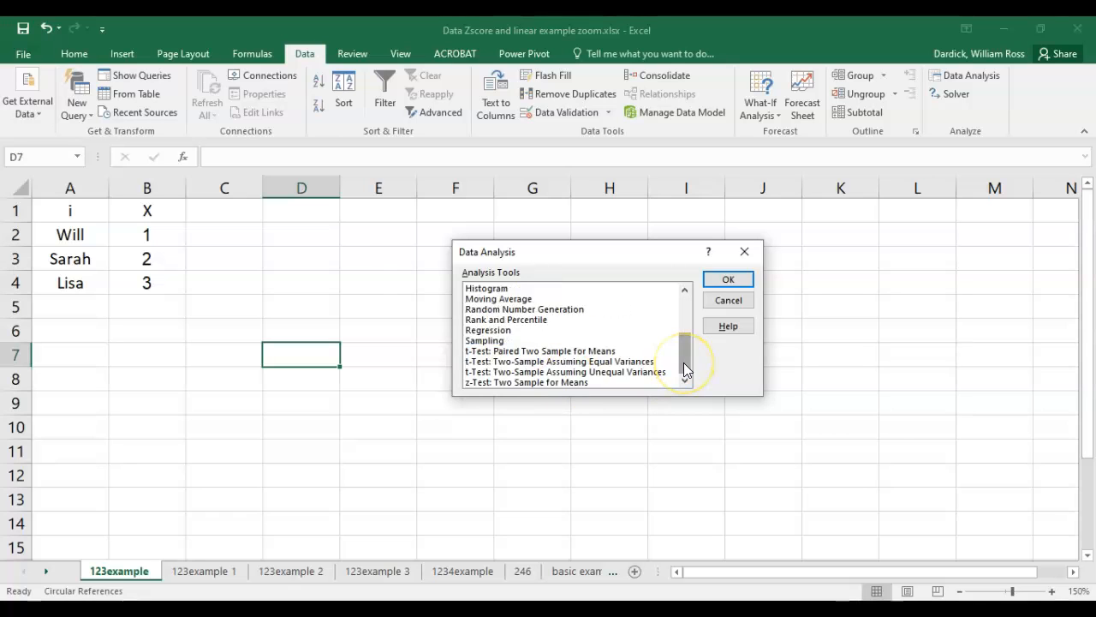
pyautogui.moveTo(684, 363); pyautogui.dragTo(690, 318)
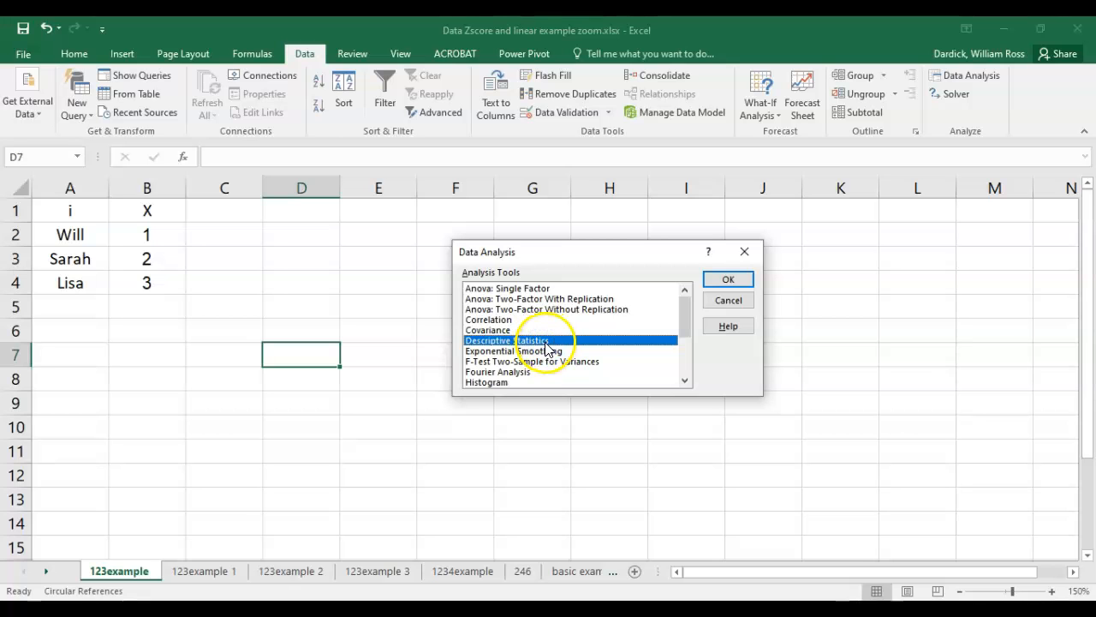
pyautogui.click(728, 282)
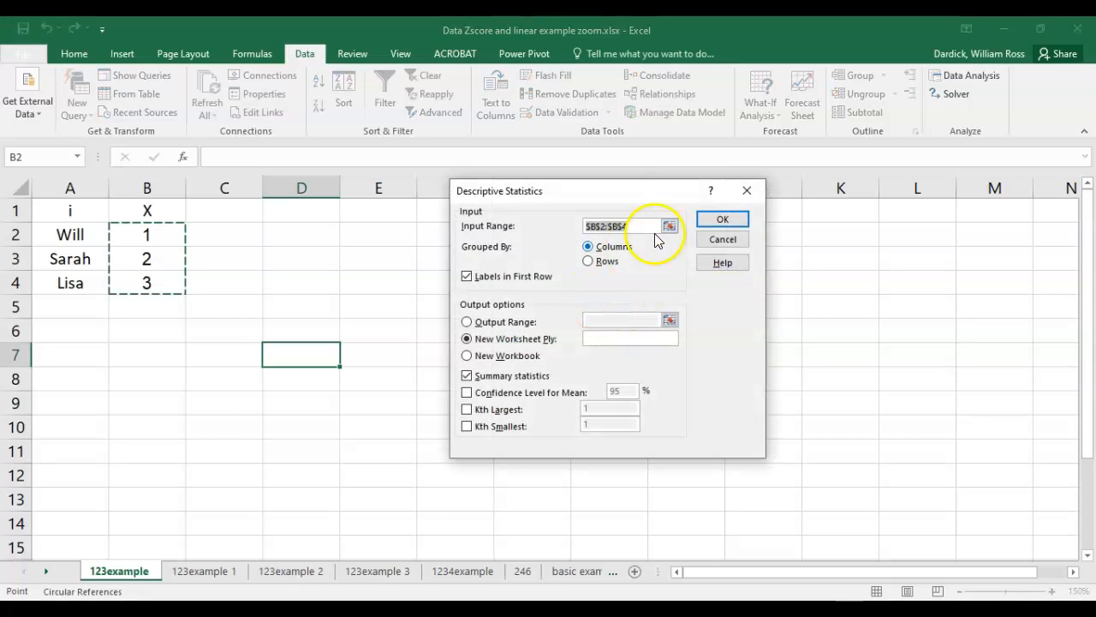
# Step: Run Descriptive Statistics on B2:B4 without labels in the first row, outputting summary statistics to a new worksheet
pyautogui.click(668, 226)
pyautogui.moveTo(146, 236); pyautogui.dragTo(146, 281)
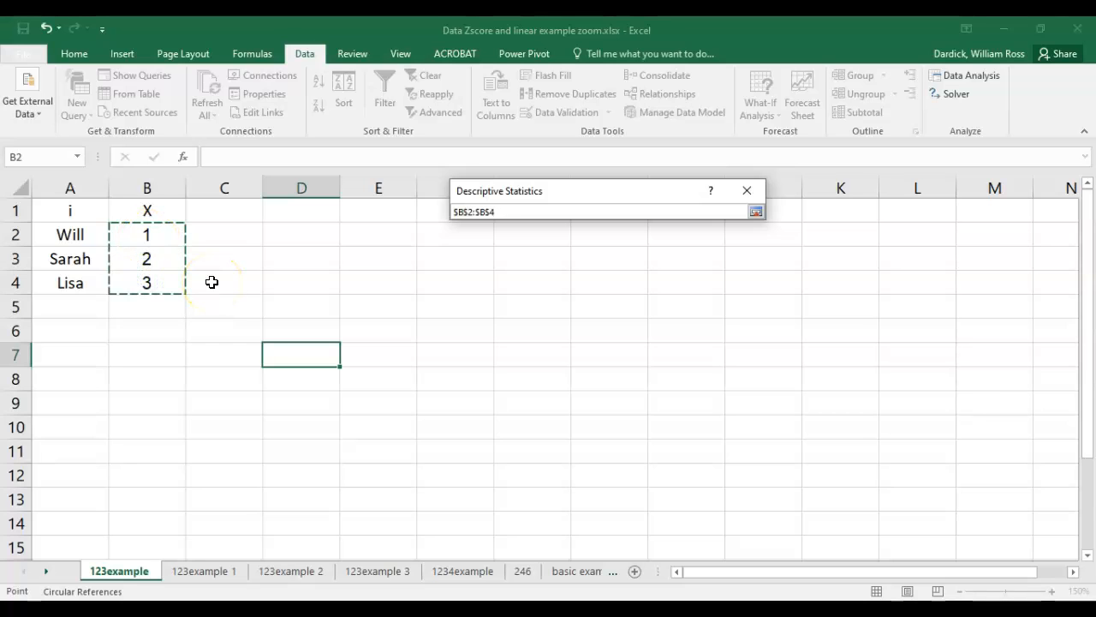
pyautogui.click(746, 192)
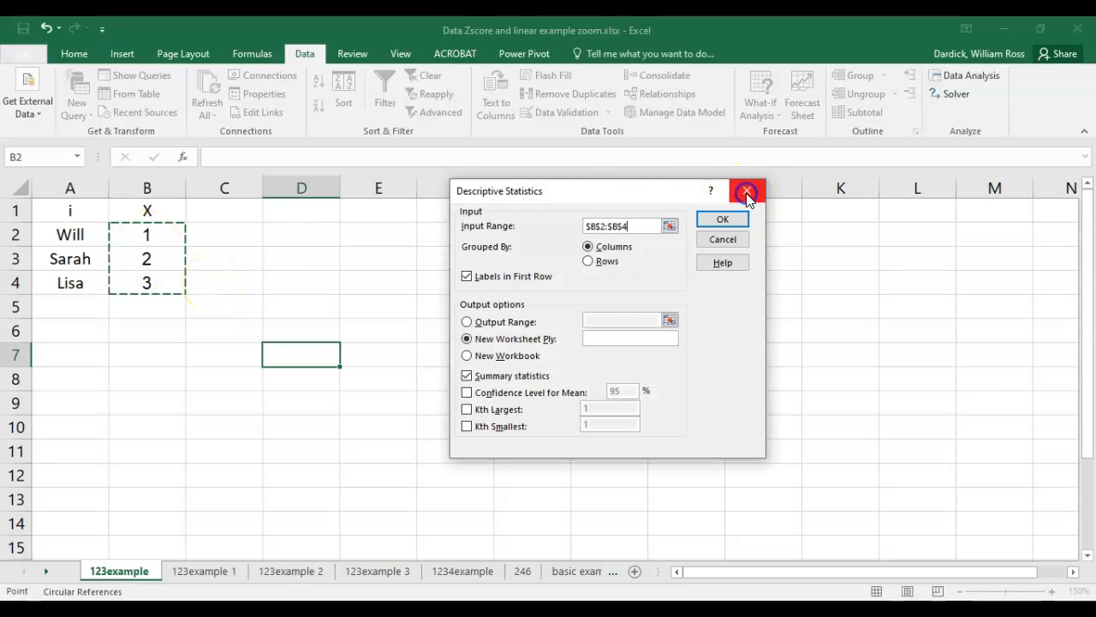
pyautogui.click(467, 277)
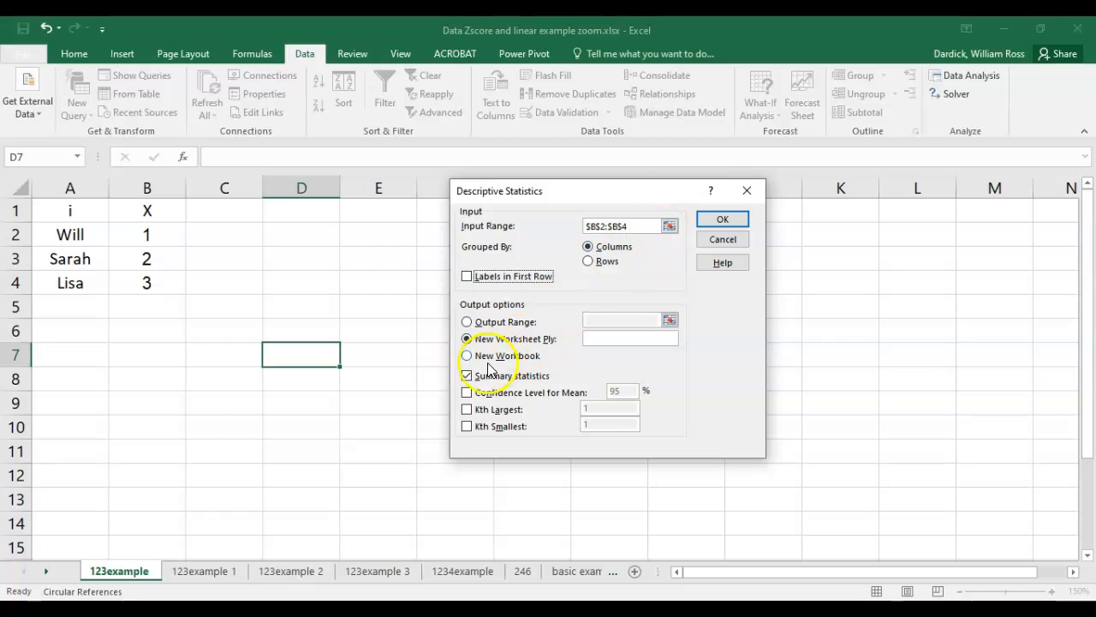
pyautogui.click(466, 377)
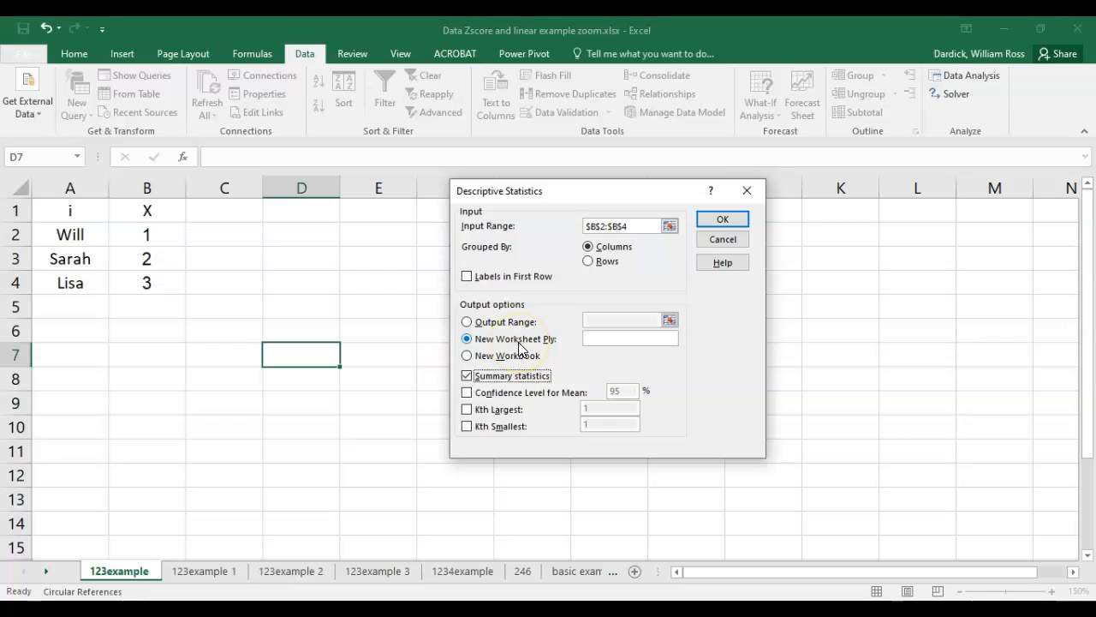
pyautogui.click(722, 219)
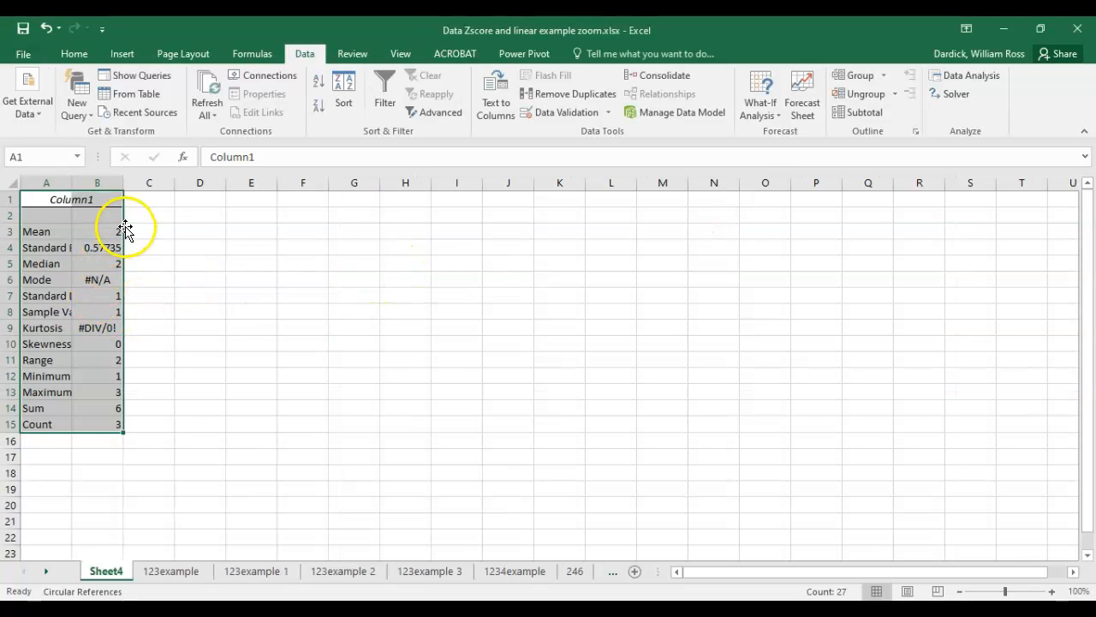
# Step: Review the mean, median, mode, standard deviation and sample variance rows in the Sheet4 summary table
pyautogui.moveTo(44, 229); pyautogui.dragTo(88, 228)
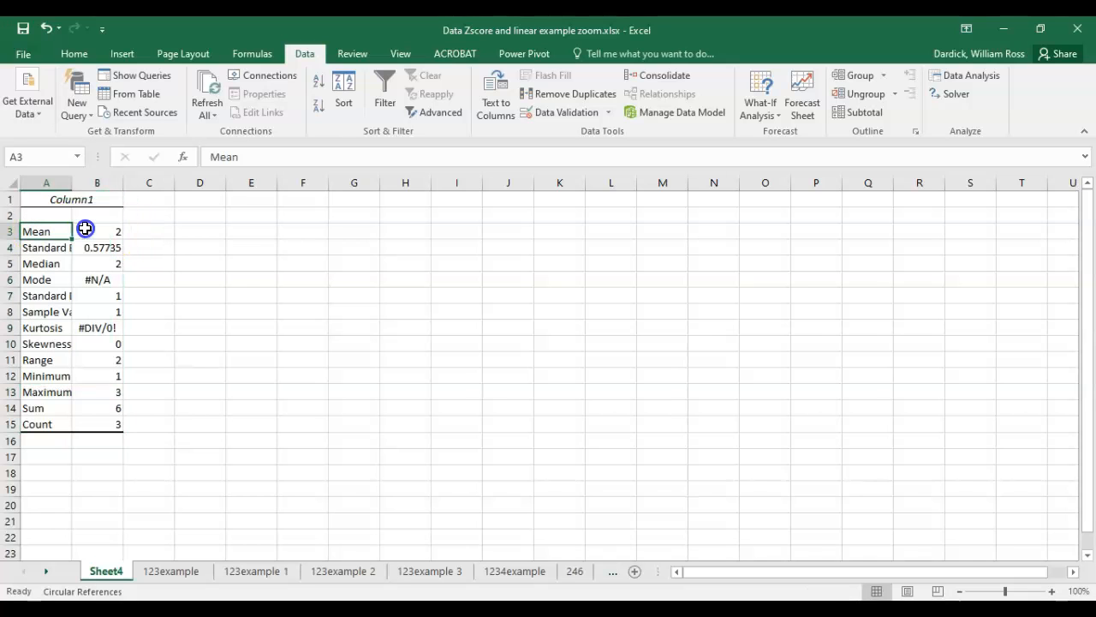
pyautogui.click(35, 267)
pyautogui.moveTo(35, 266); pyautogui.dragTo(91, 312)
pyautogui.click(48, 298)
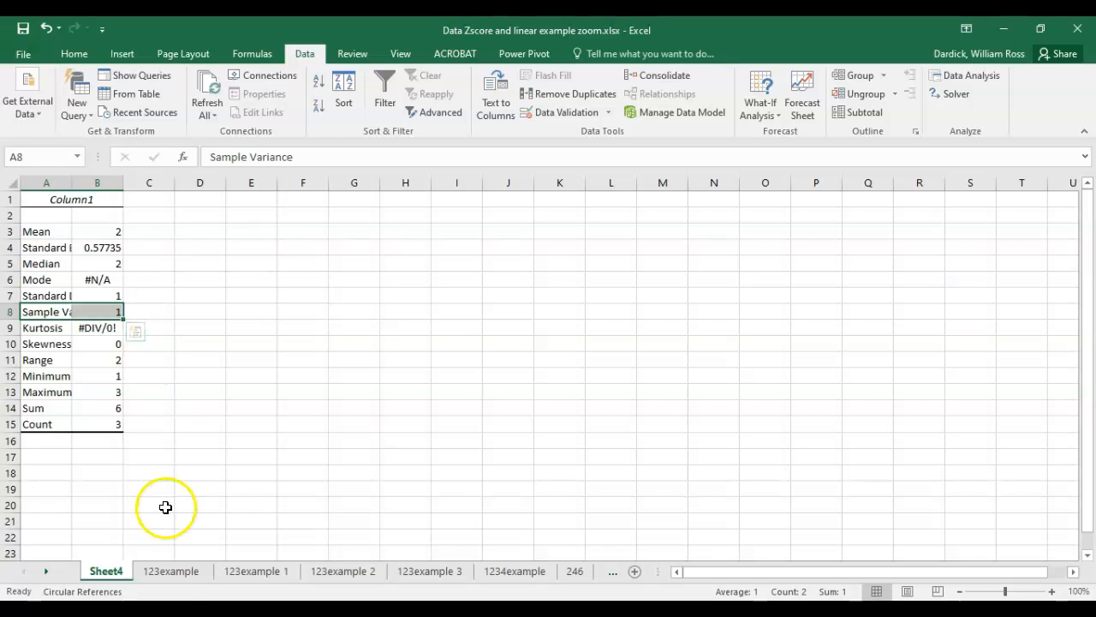
# Step: Rerun Descriptive Statistics on B2:B4 of the 123example sheet, sending the summary statistics to another new worksheet
pyautogui.click(169, 572)
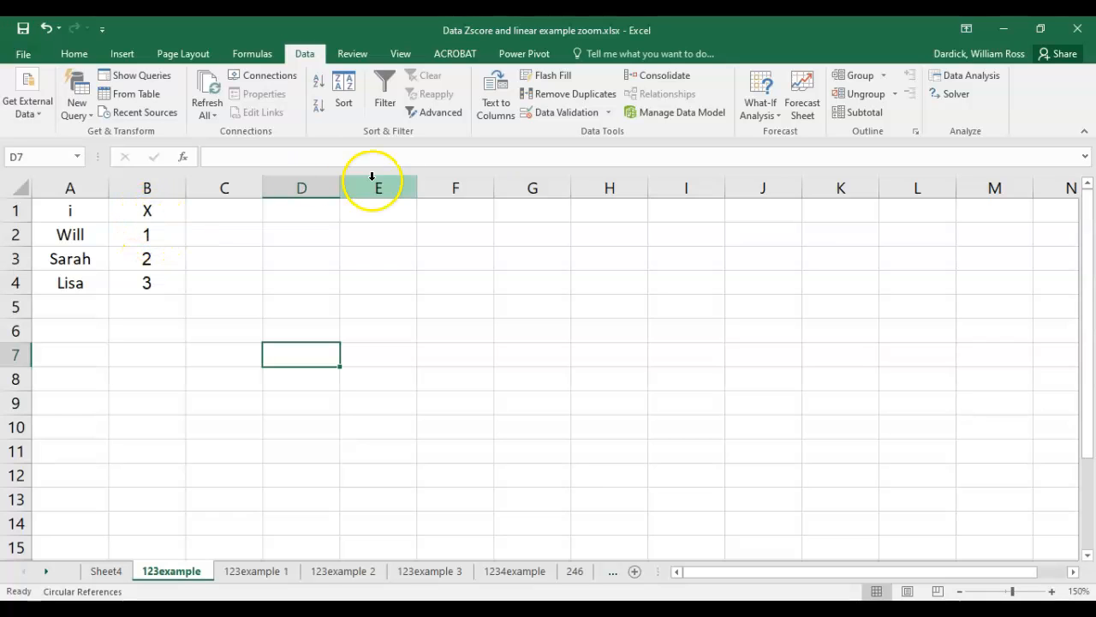
pyautogui.click(963, 76)
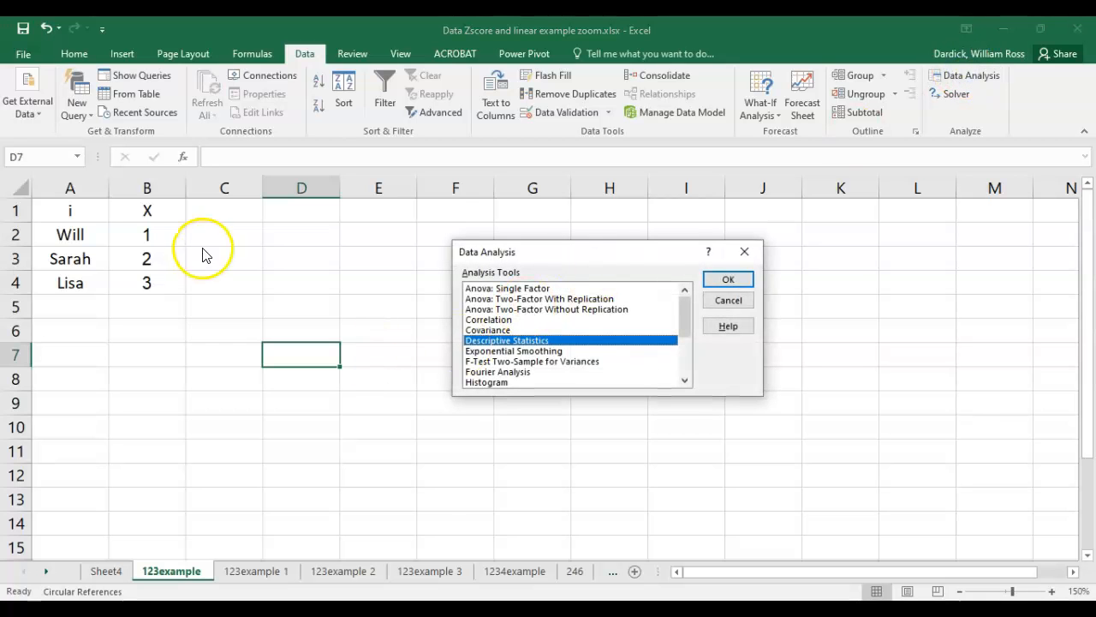
pyautogui.click(728, 280)
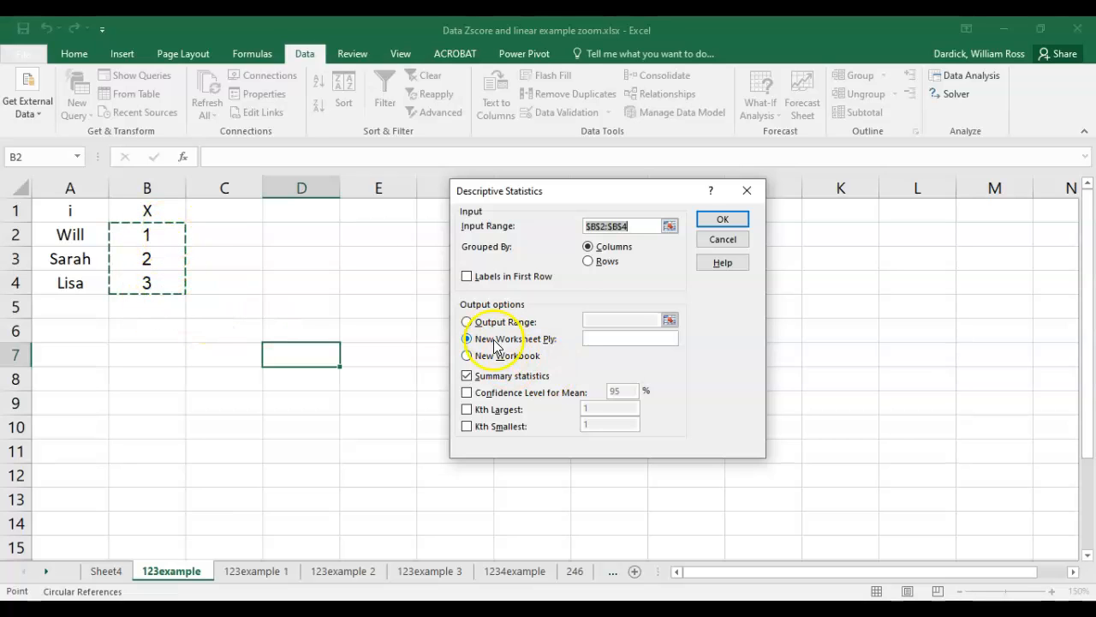
pyautogui.click(723, 220)
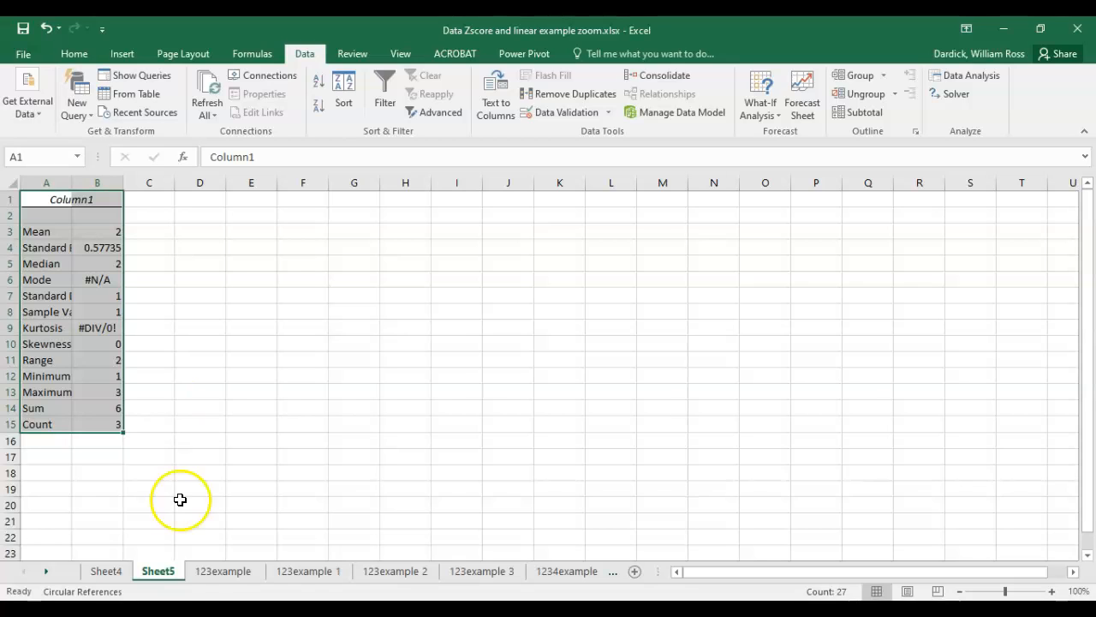
# Step: Switch to the Data from class 6114.xlsx workbook and examine the scores in A1:D5 and the mean, median and mode formulas on Data Example 1
pyautogui.click(167, 607)
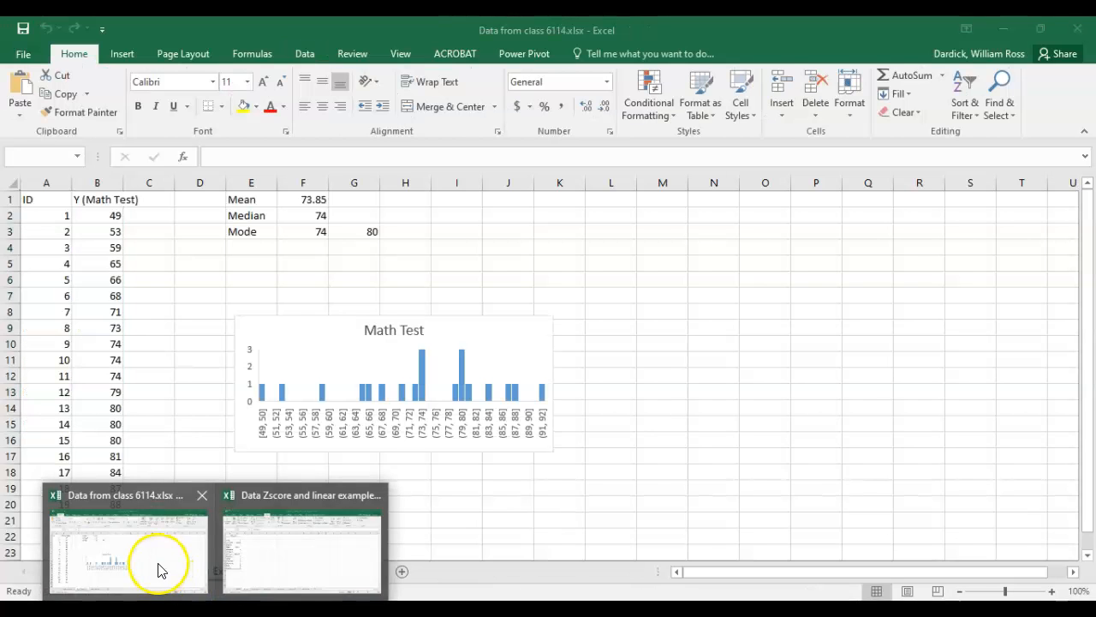
pyautogui.click(159, 568)
pyautogui.click(124, 570)
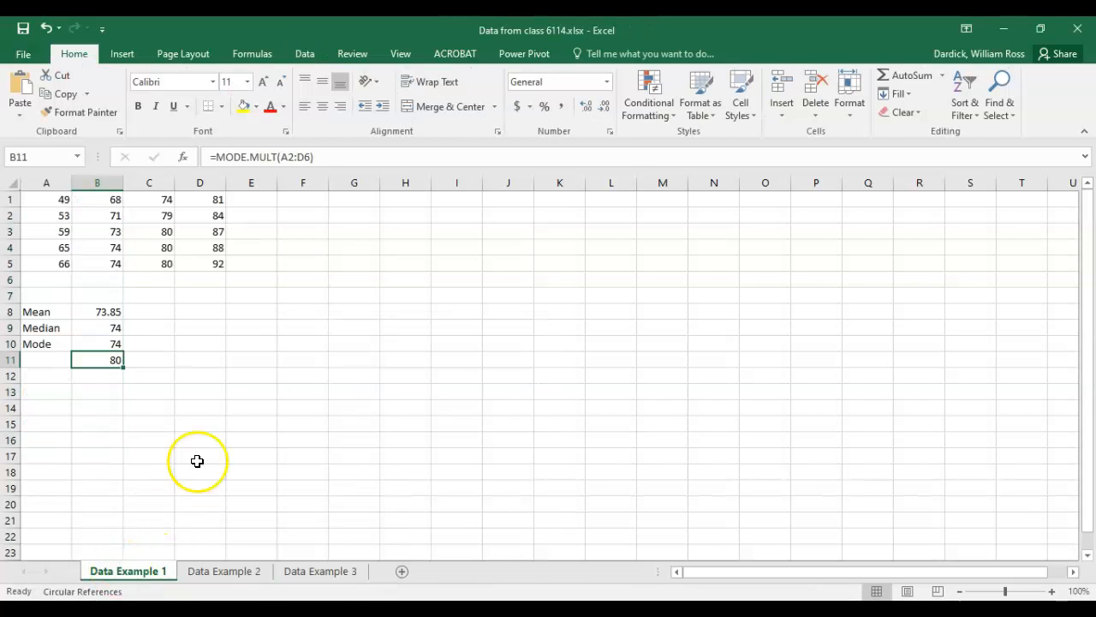
pyautogui.click(293, 293)
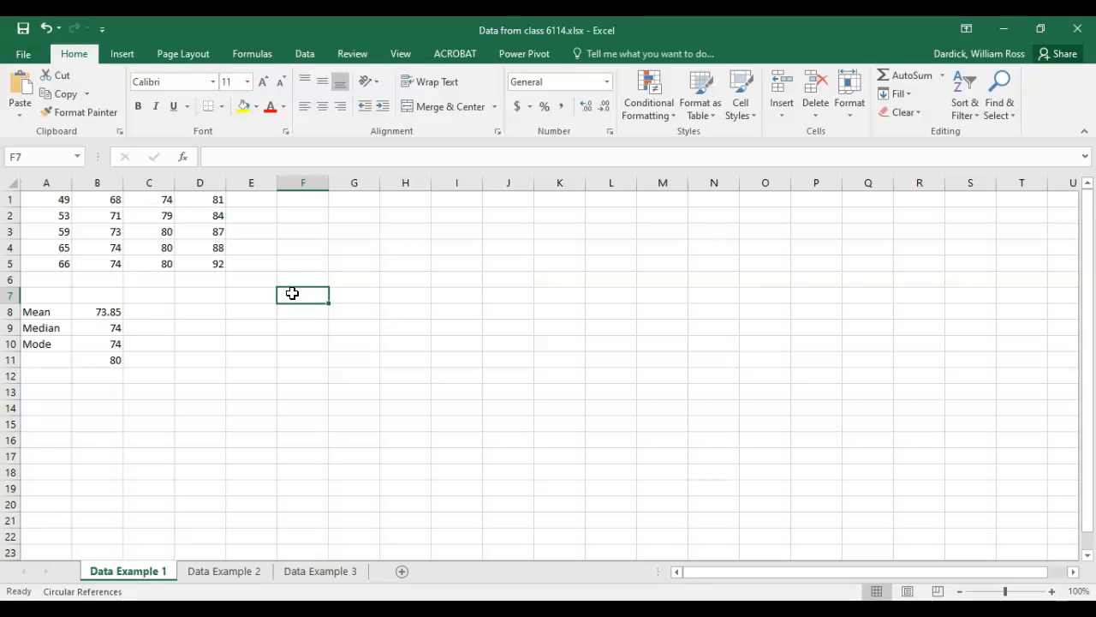
pyautogui.moveTo(59, 200); pyautogui.dragTo(203, 265)
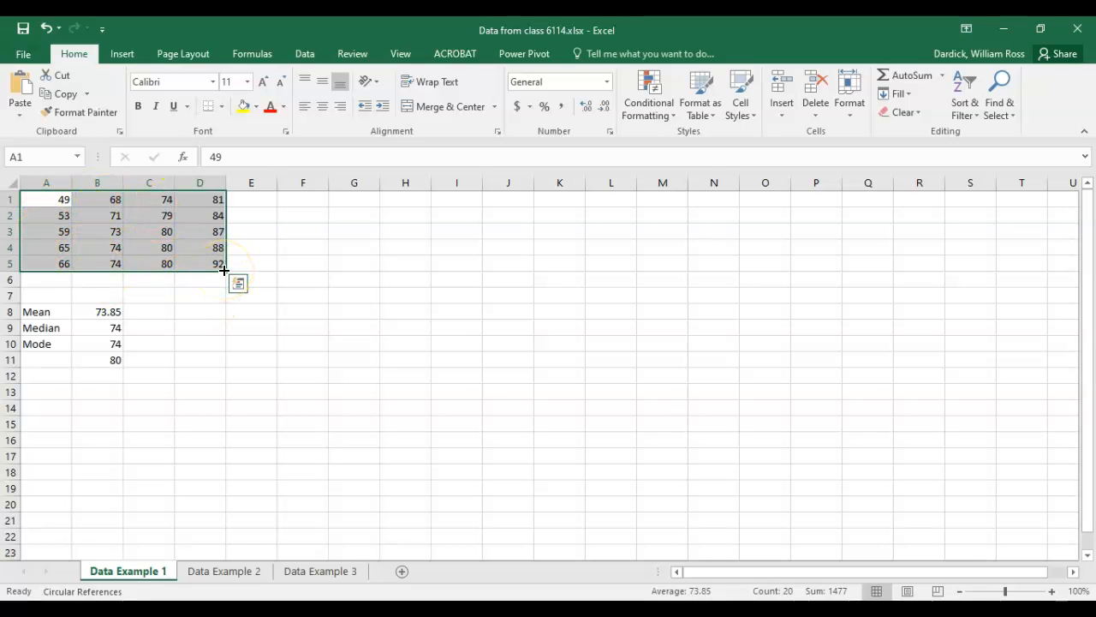
pyautogui.click(98, 315)
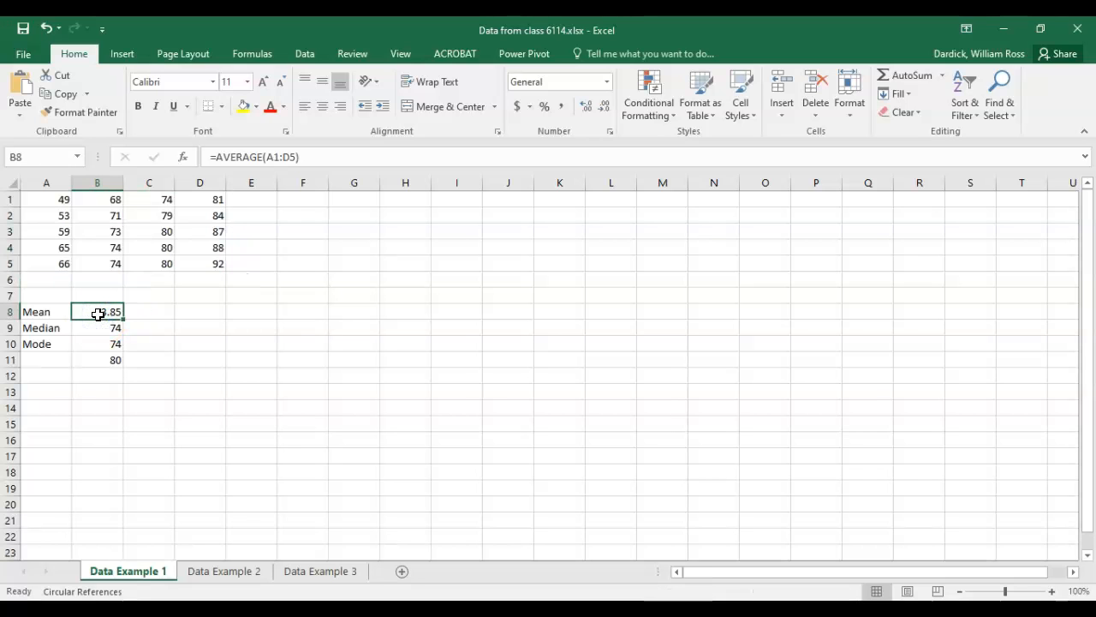
pyautogui.click(102, 328)
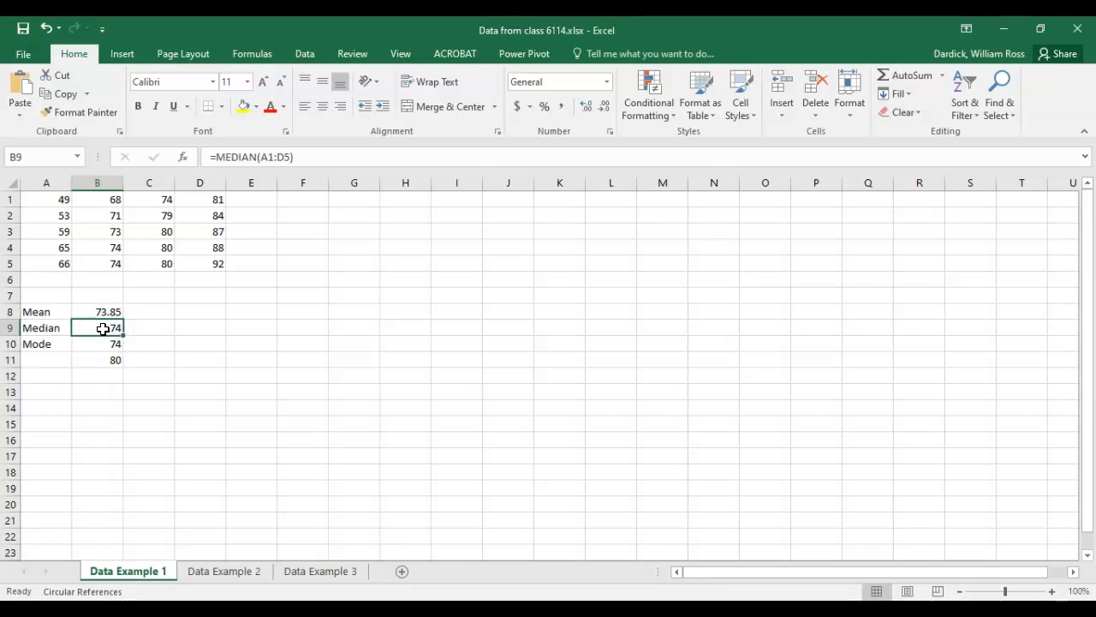
pyautogui.click(104, 341)
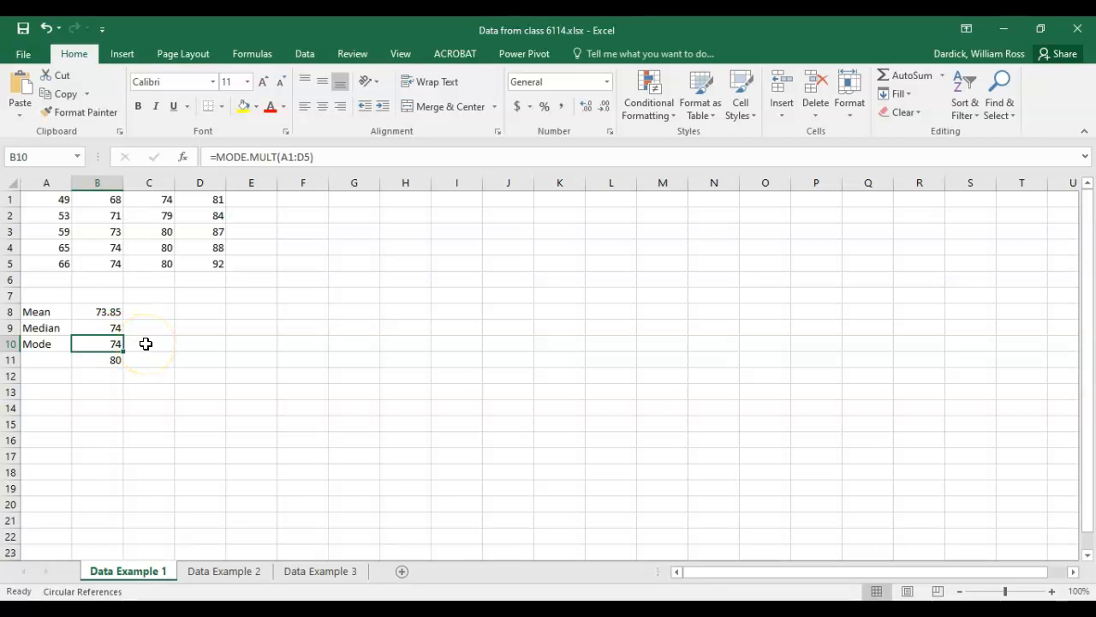
# Step: Examine the ID and Y (Math Test) columns on the Data Example 2 sheet, comparing their layout with Data Example 1
pyautogui.click(224, 571)
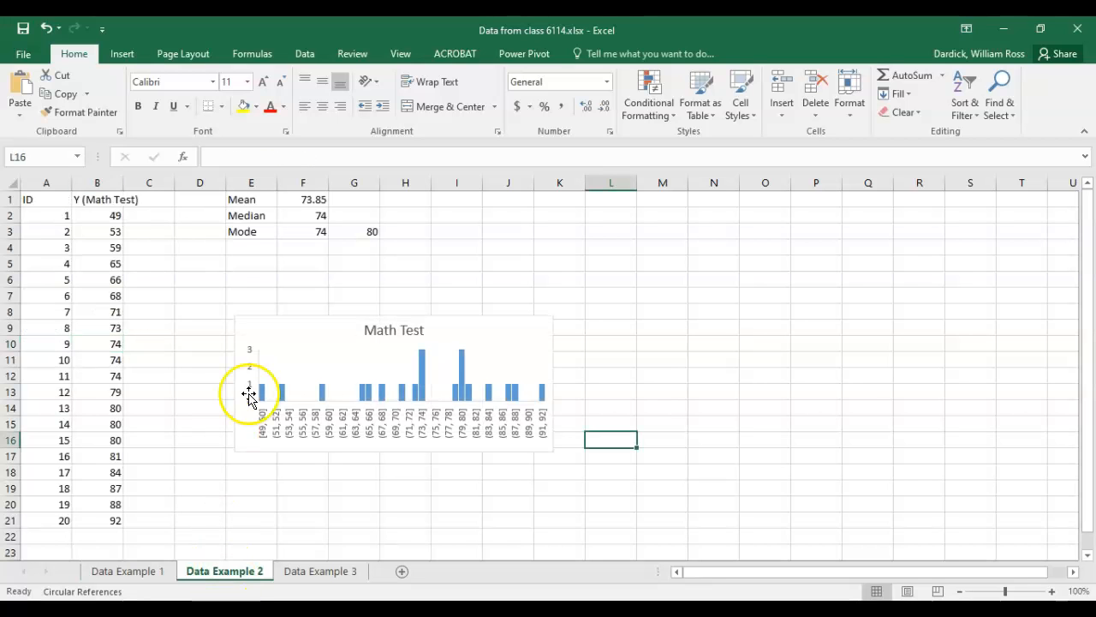
pyautogui.click(128, 571)
pyautogui.click(210, 580)
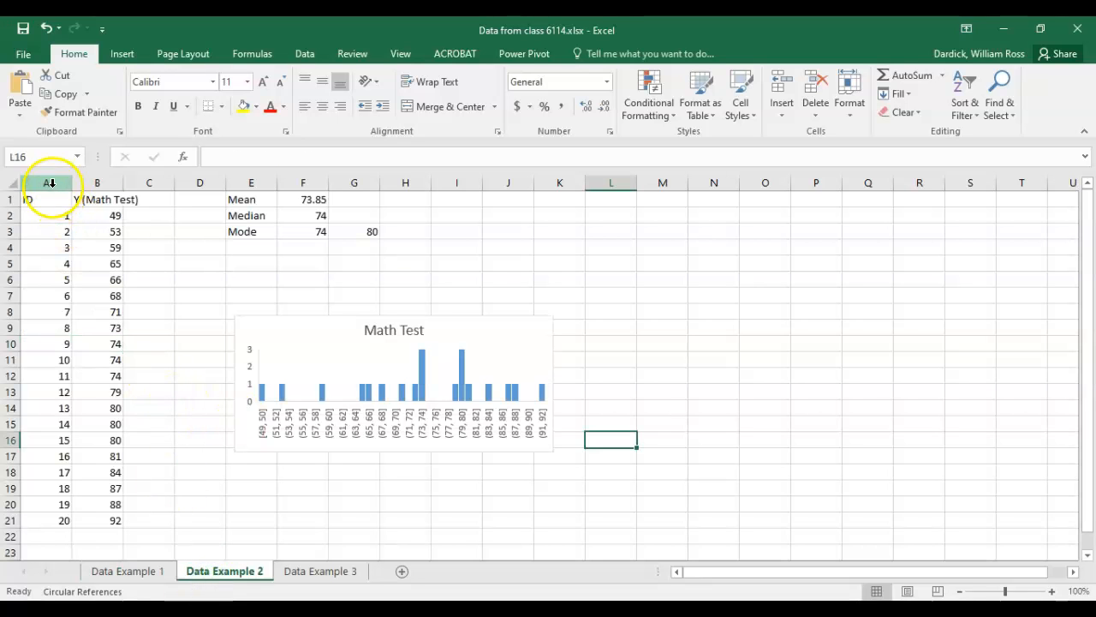
pyautogui.moveTo(52, 199); pyautogui.dragTo(65, 516)
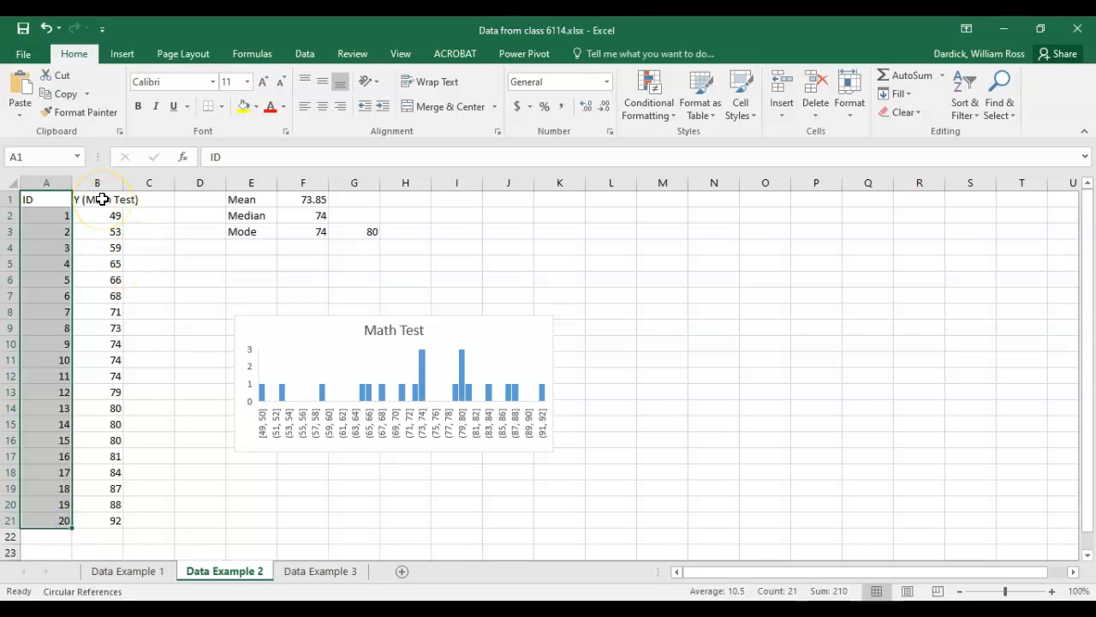
pyautogui.moveTo(102, 200); pyautogui.dragTo(115, 523)
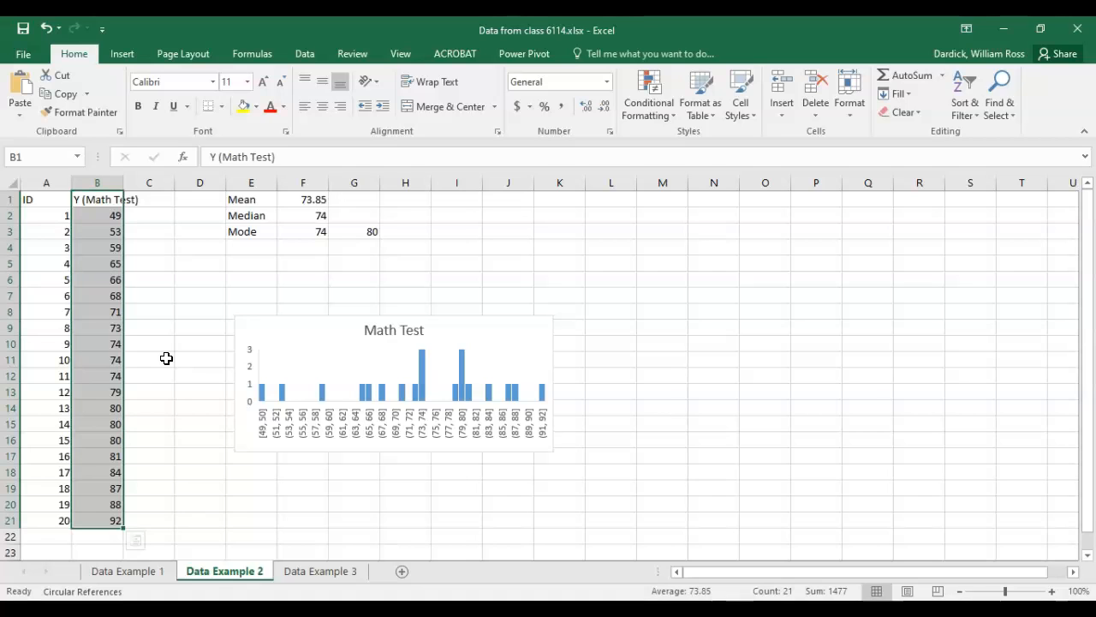
pyautogui.moveTo(102, 220); pyautogui.dragTo(108, 520)
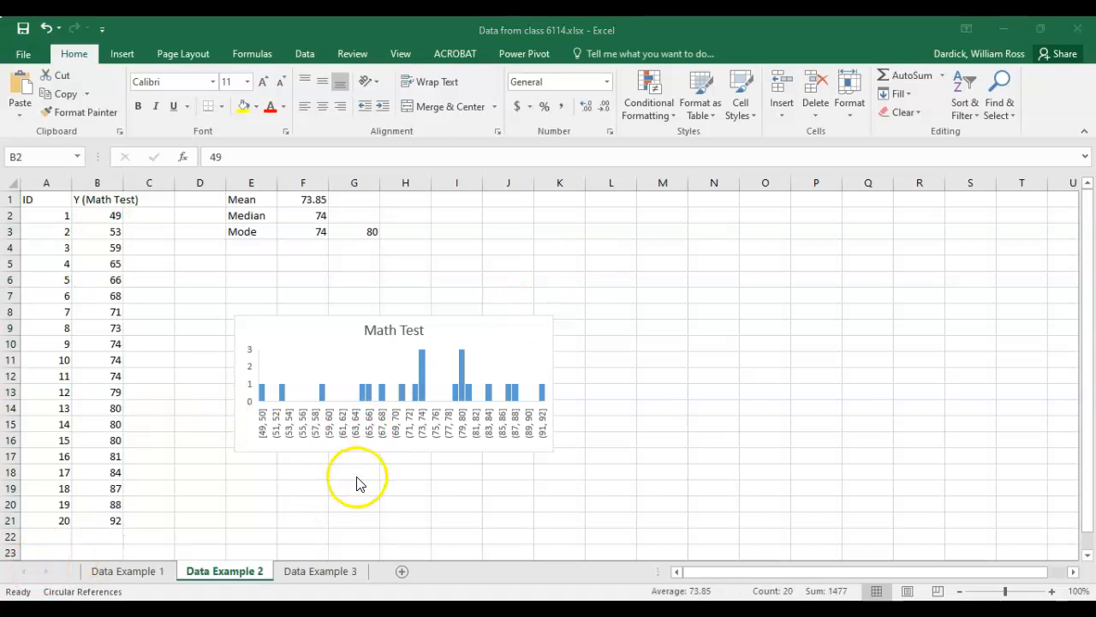
# Step: Inspect the variance and standard deviation formulas in F7 and F8 of the Data Example 3 sheet
pyautogui.click(303, 571)
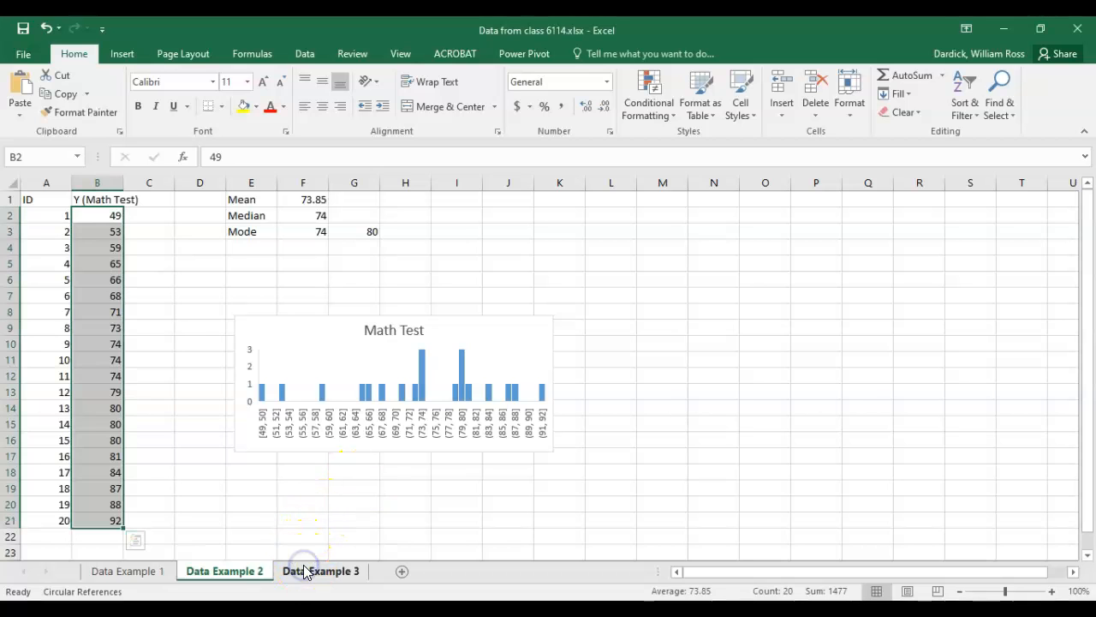
pyautogui.click(305, 571)
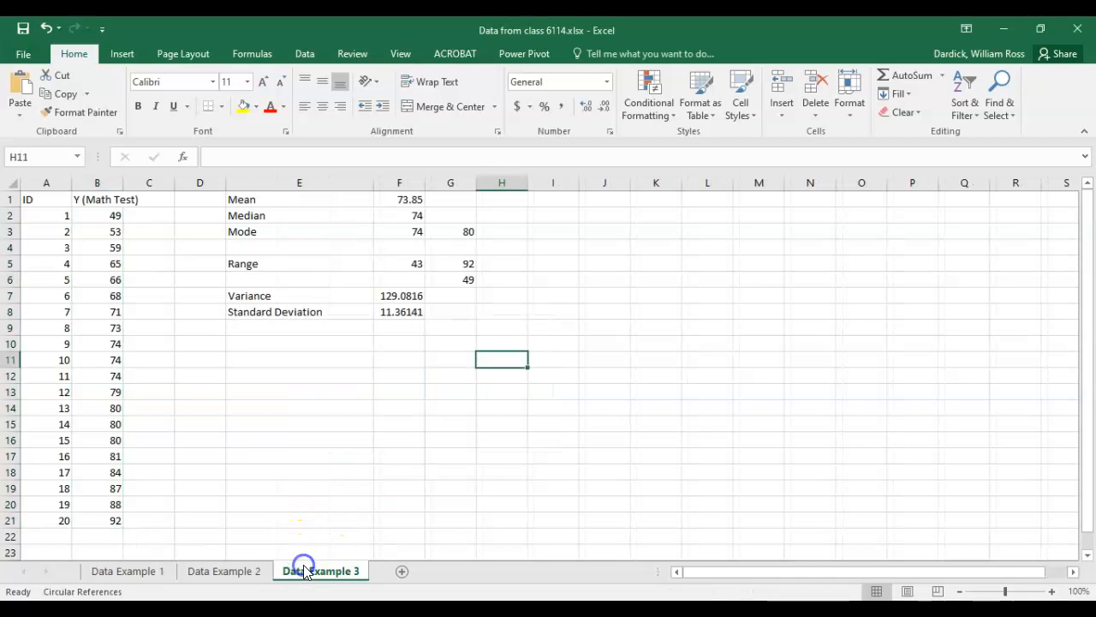
pyautogui.click(238, 575)
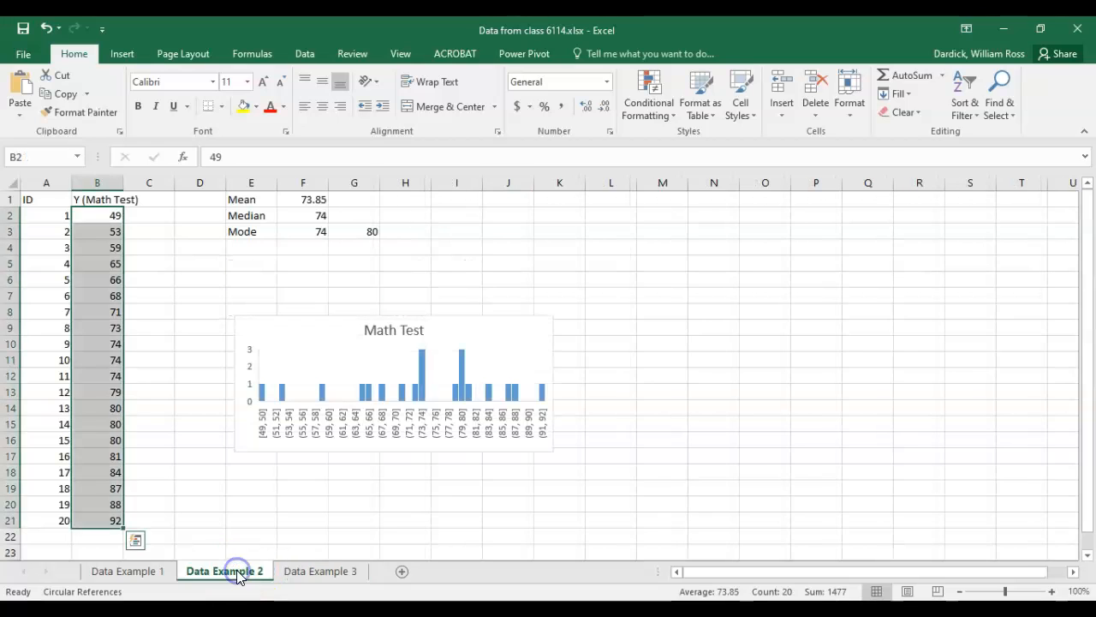
pyautogui.click(317, 572)
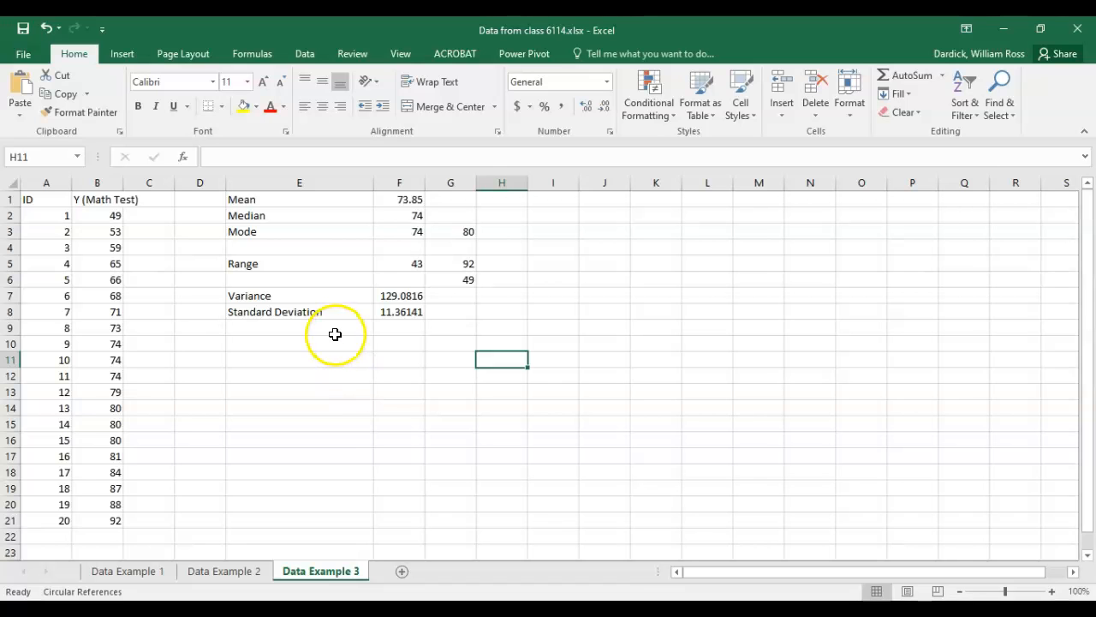
pyautogui.click(401, 295)
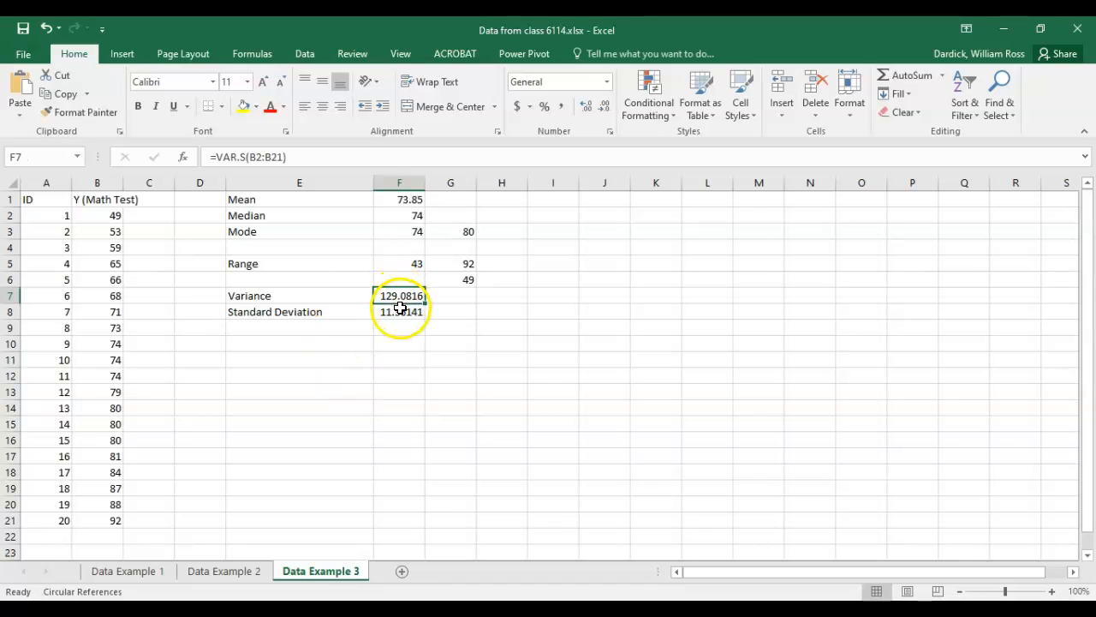
pyautogui.click(399, 314)
pyautogui.click(381, 370)
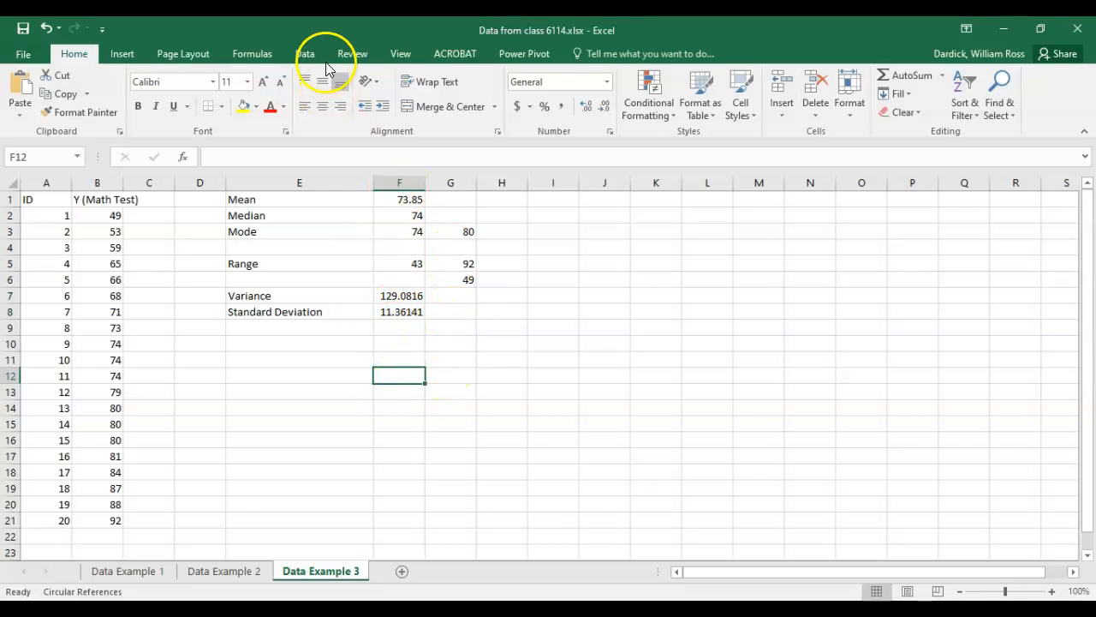
# Step: Run Descriptive Statistics on the math test scores in B2:B21, grouped by columns, outputting summary statistics to a new worksheet
pyautogui.click(304, 55)
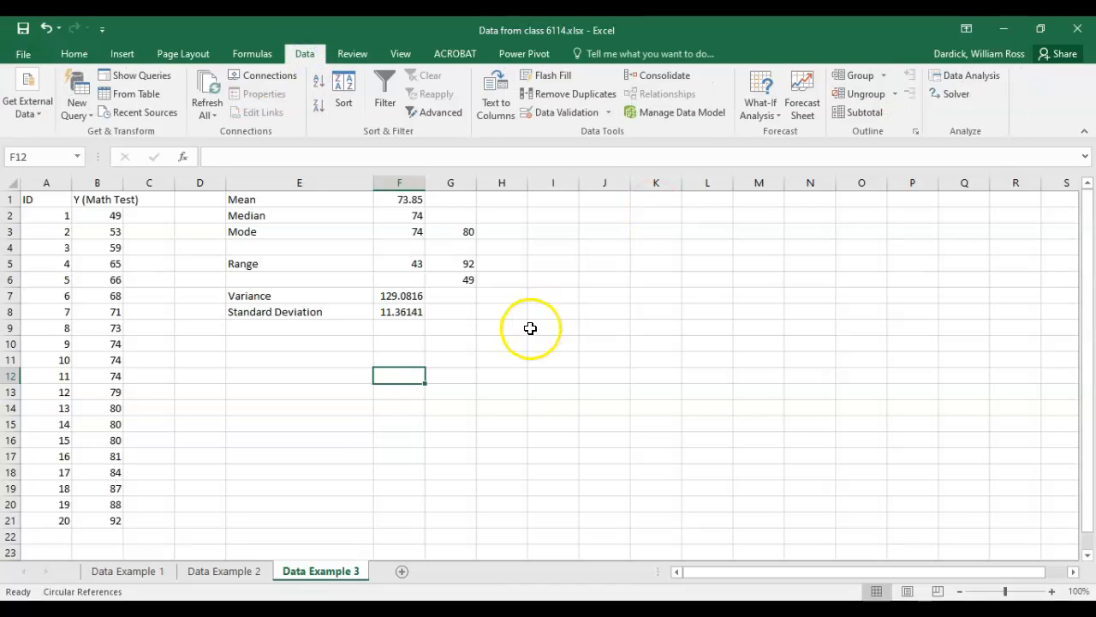
pyautogui.click(974, 75)
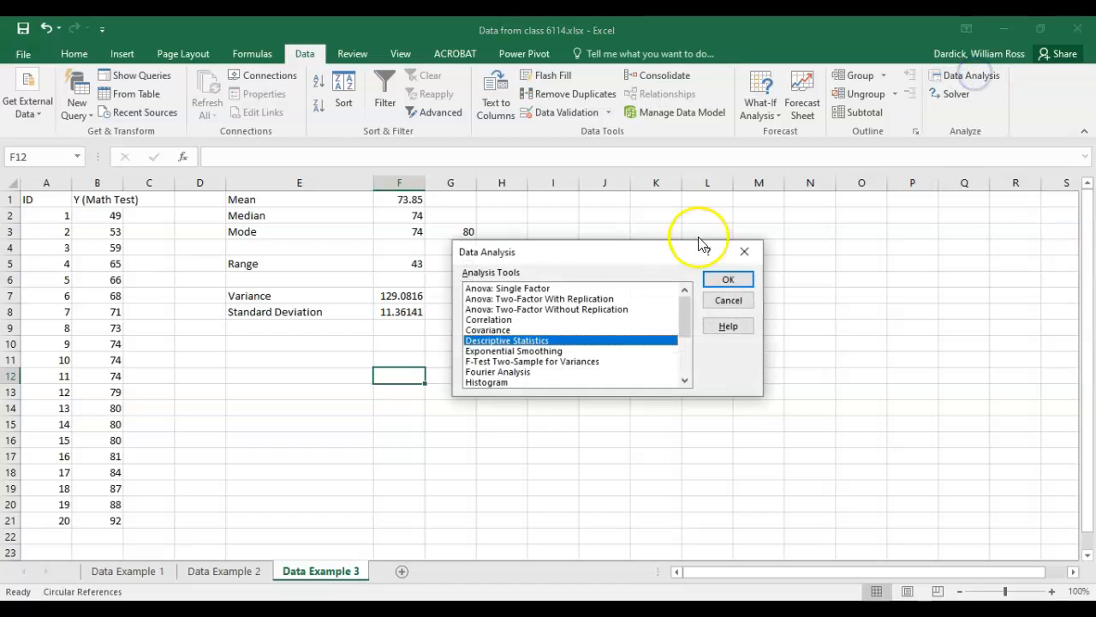
pyautogui.click(728, 281)
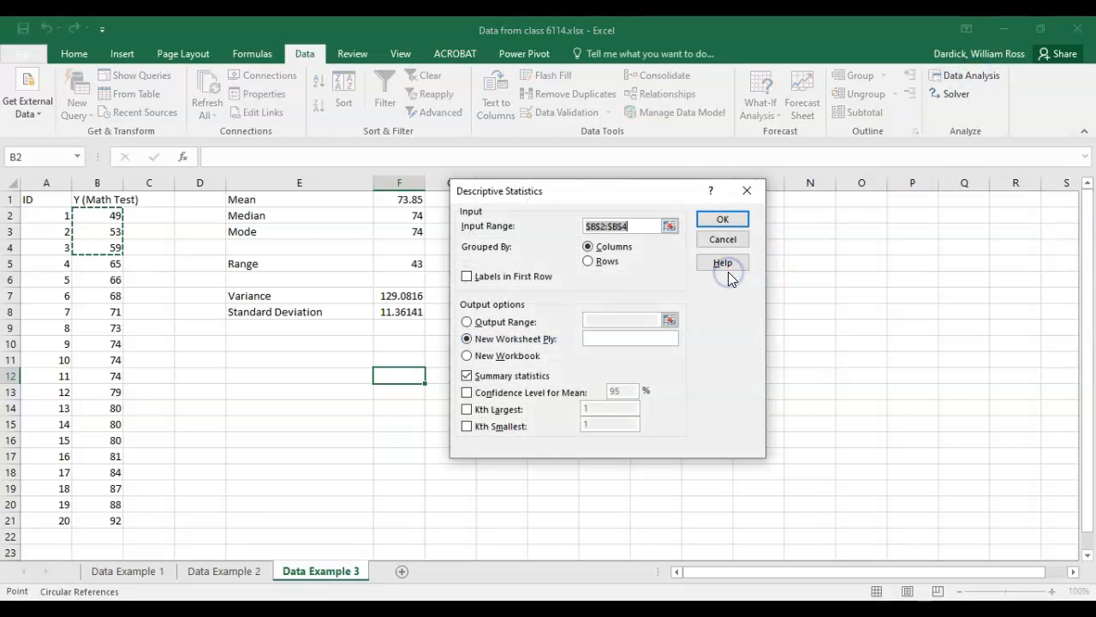
pyautogui.click(669, 225)
pyautogui.moveTo(98, 215); pyautogui.dragTo(91, 520)
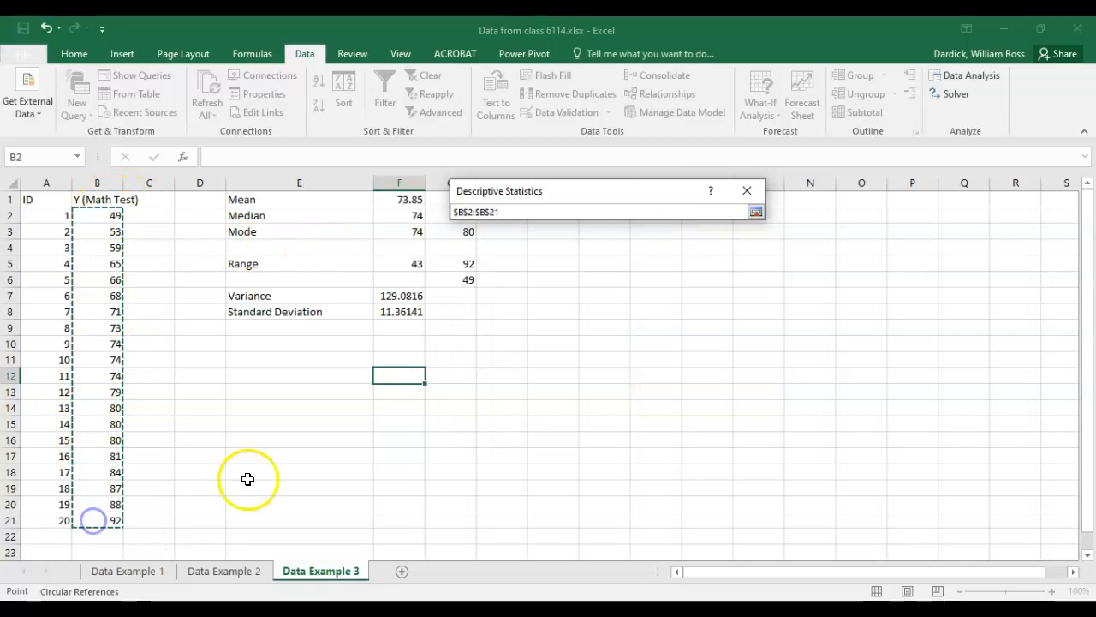
pyautogui.click(746, 190)
pyautogui.click(467, 375)
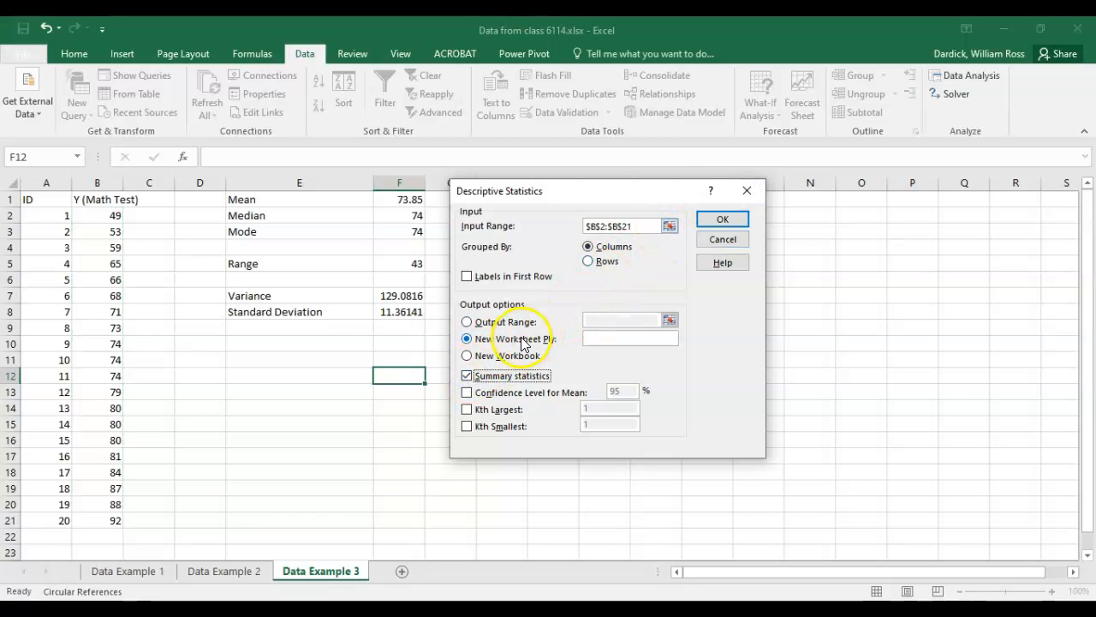
pyautogui.click(467, 375)
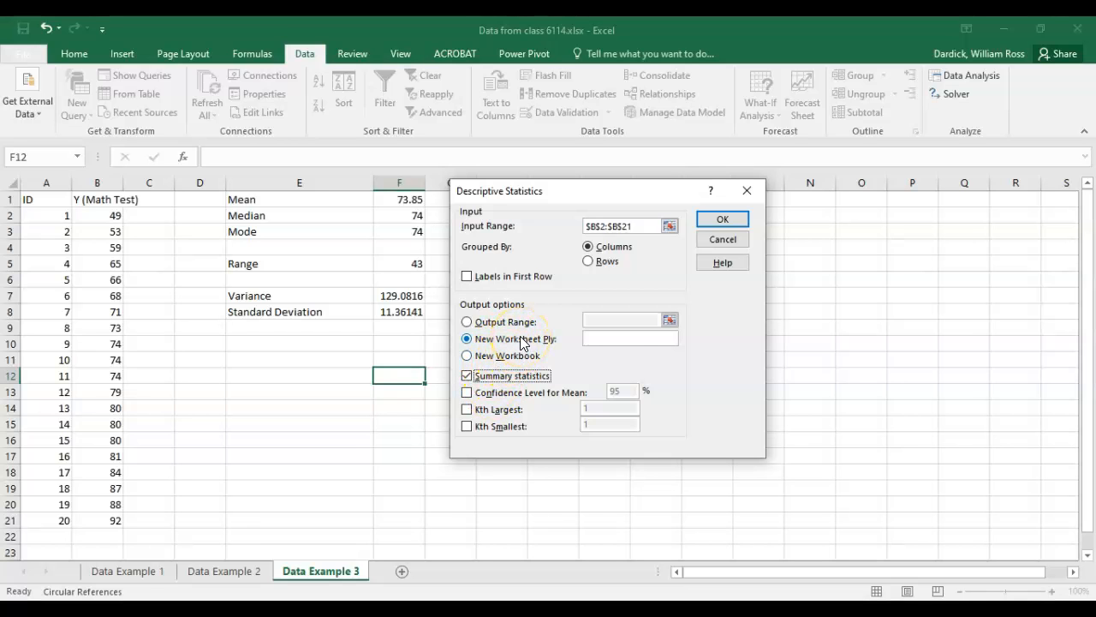
pyautogui.click(722, 218)
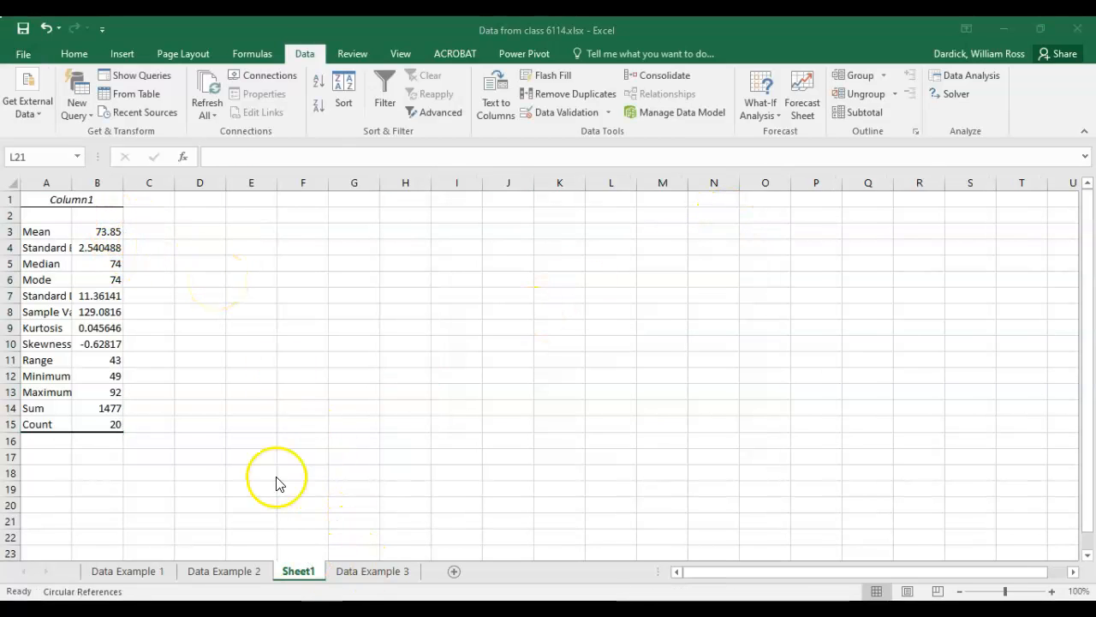
# Step: Copy the summary statistics table A1:B15 from Sheet1 and paste it at cell I1 of Data Example 3
pyautogui.moveTo(60, 196); pyautogui.dragTo(96, 424)
pyautogui.rightClick(99, 415)
pyautogui.click(133, 101)
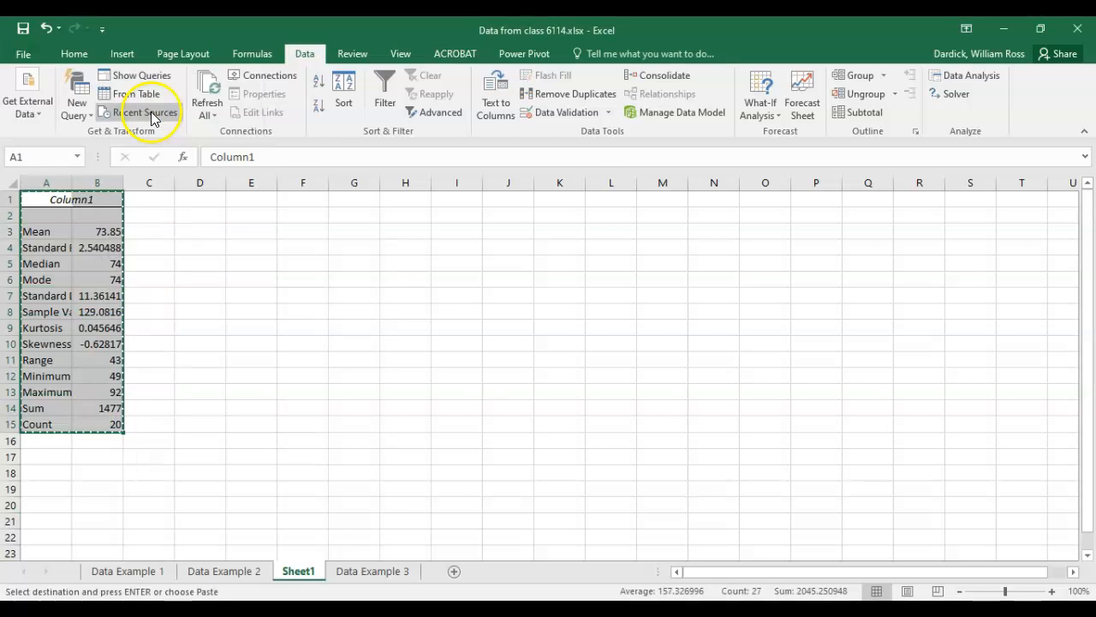
pyautogui.click(370, 571)
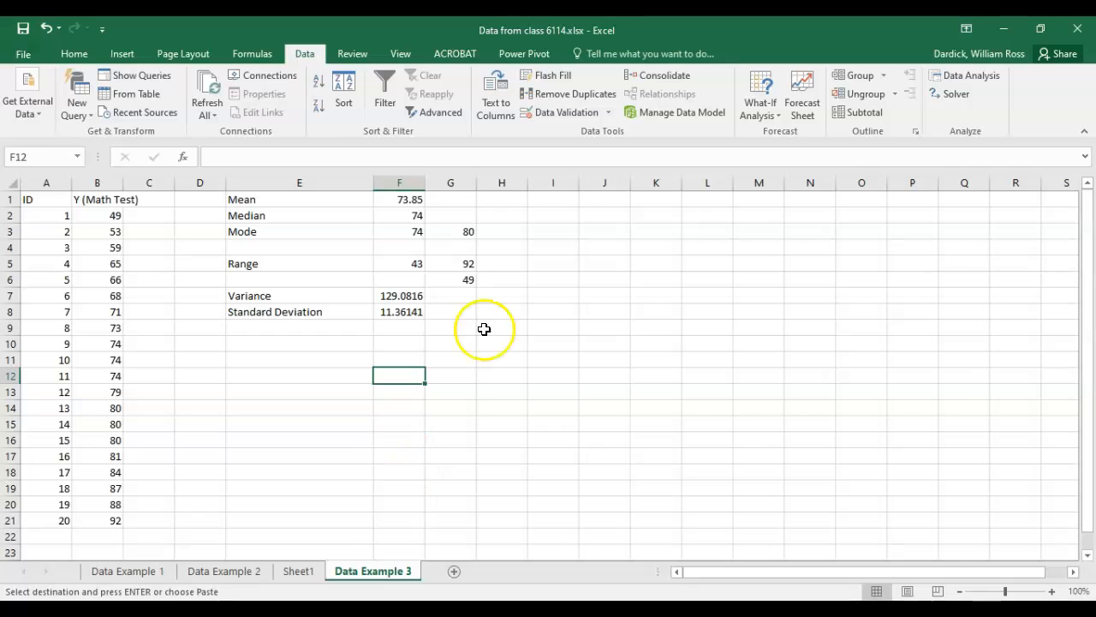
pyautogui.click(563, 201)
pyautogui.rightClick(562, 201)
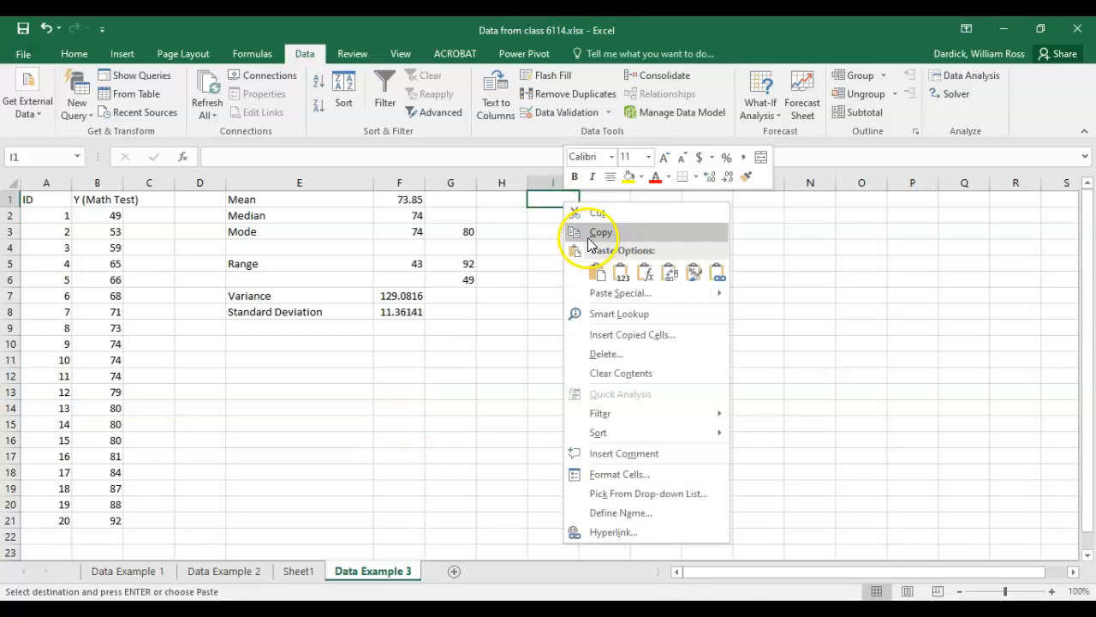
pyautogui.click(595, 271)
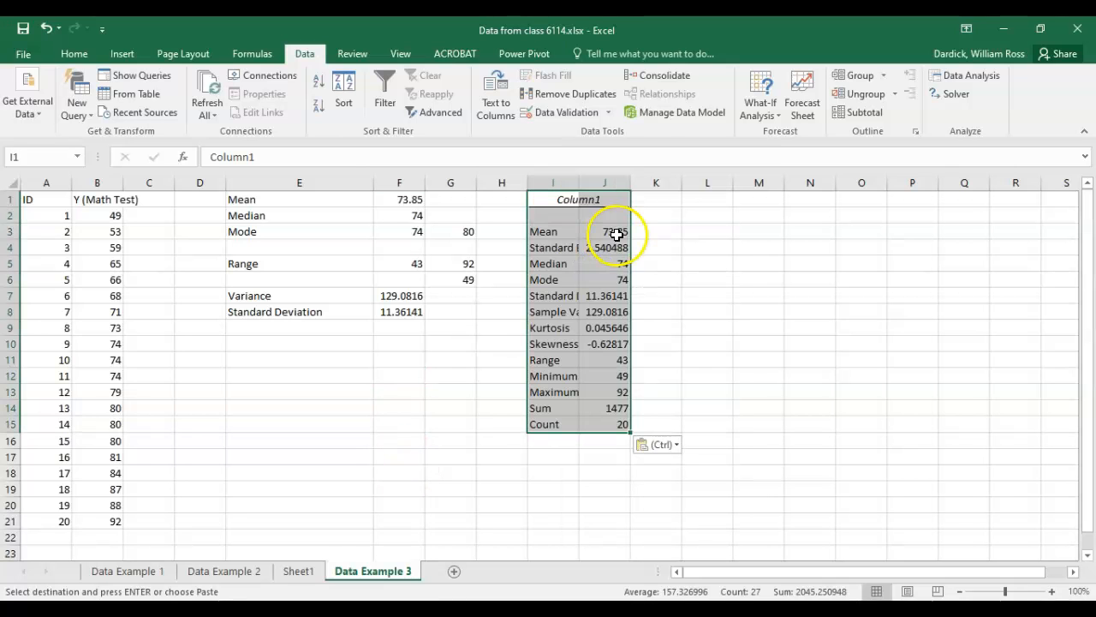
# Step: Compare the pasted mean, median, mode, standard deviation and sample variance with the formula results, checking the repeated scores in column B
pyautogui.click(616, 234)
pyautogui.click(615, 236)
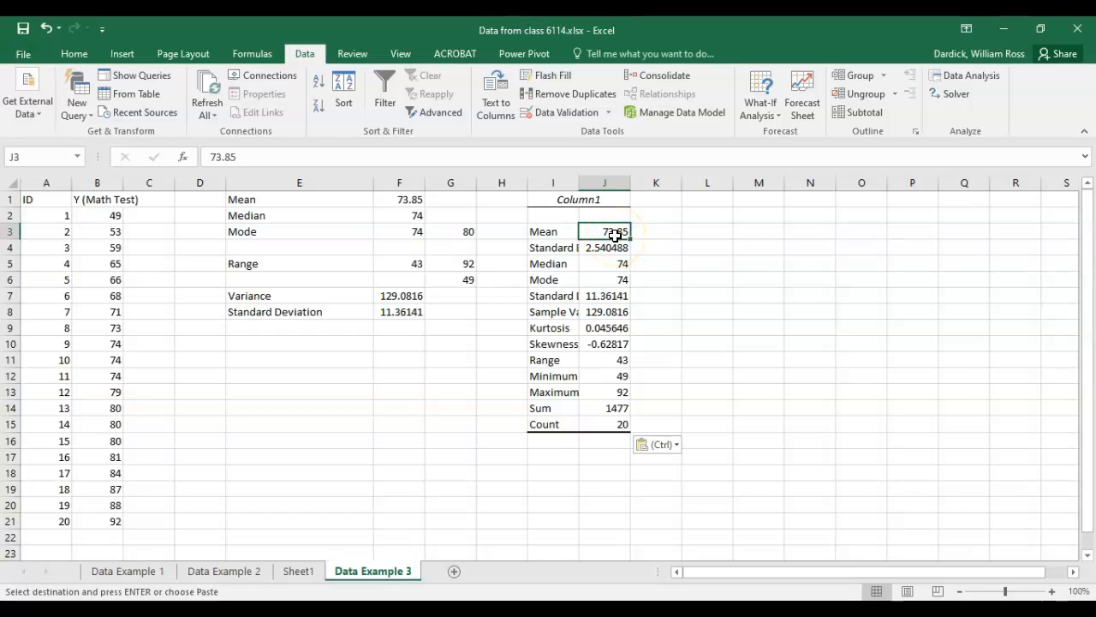
pyautogui.click(626, 230)
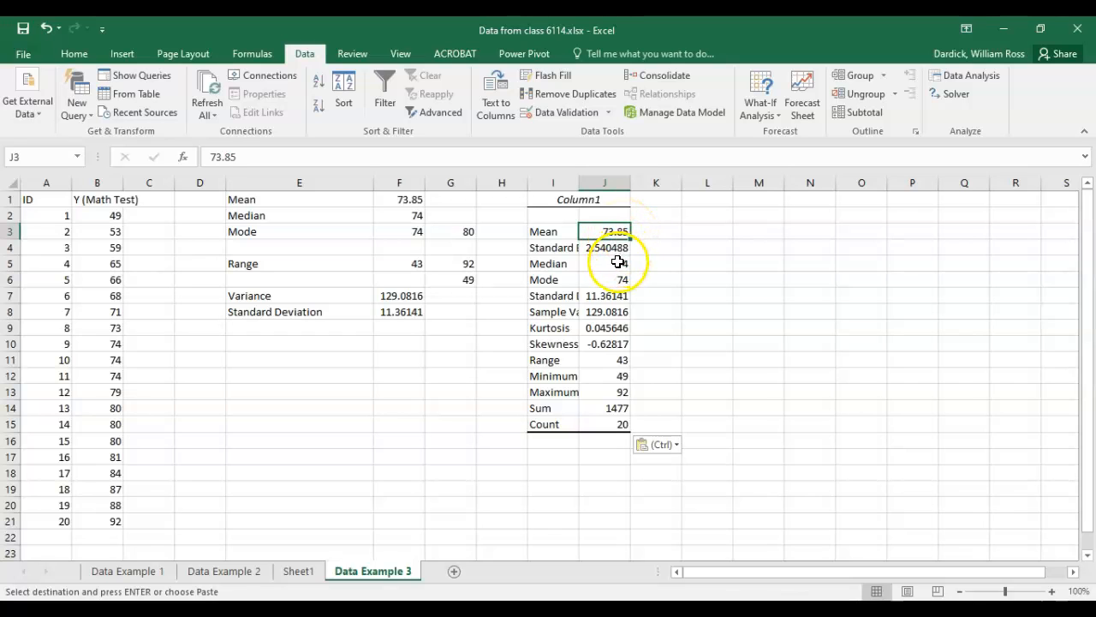
pyautogui.click(618, 261)
pyautogui.moveTo(618, 261); pyautogui.dragTo(605, 287)
pyautogui.click(603, 281)
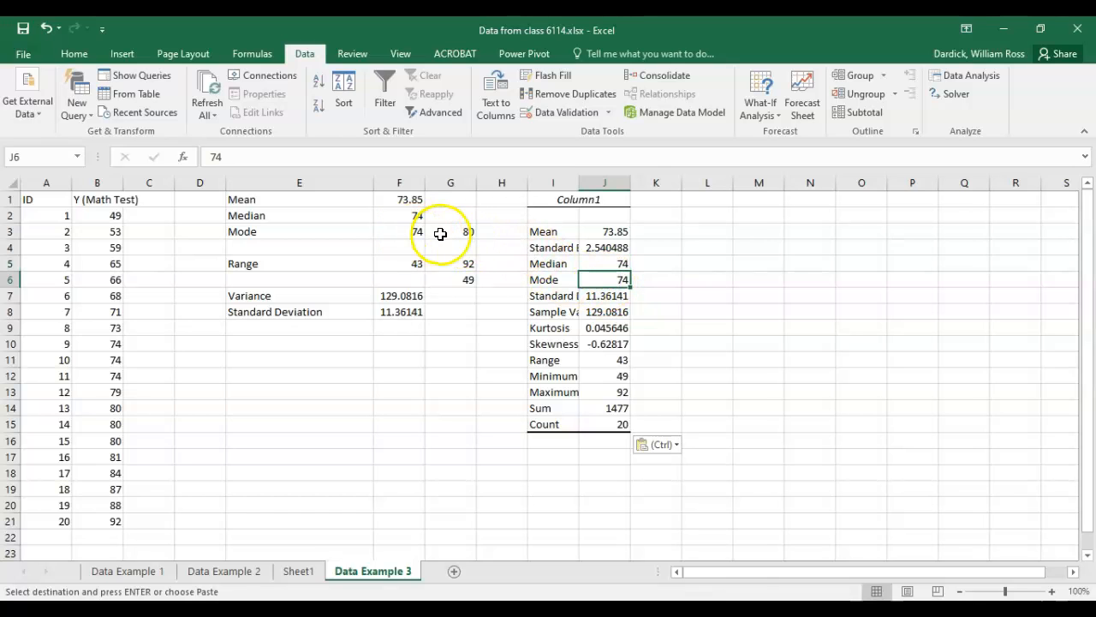
pyautogui.moveTo(110, 346); pyautogui.dragTo(108, 443)
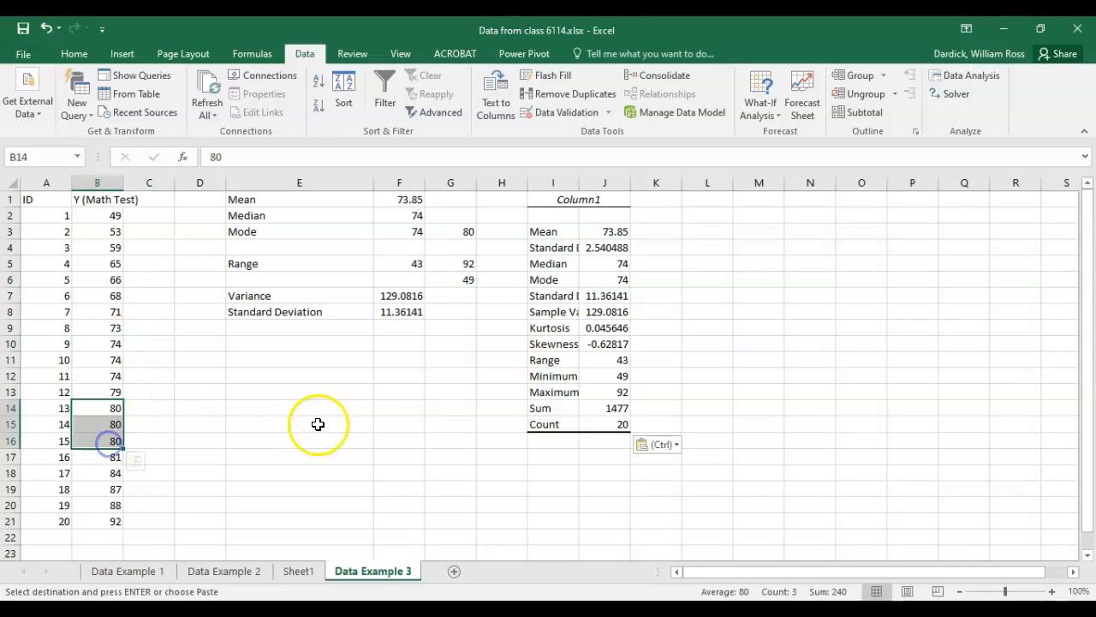
pyautogui.click(618, 298)
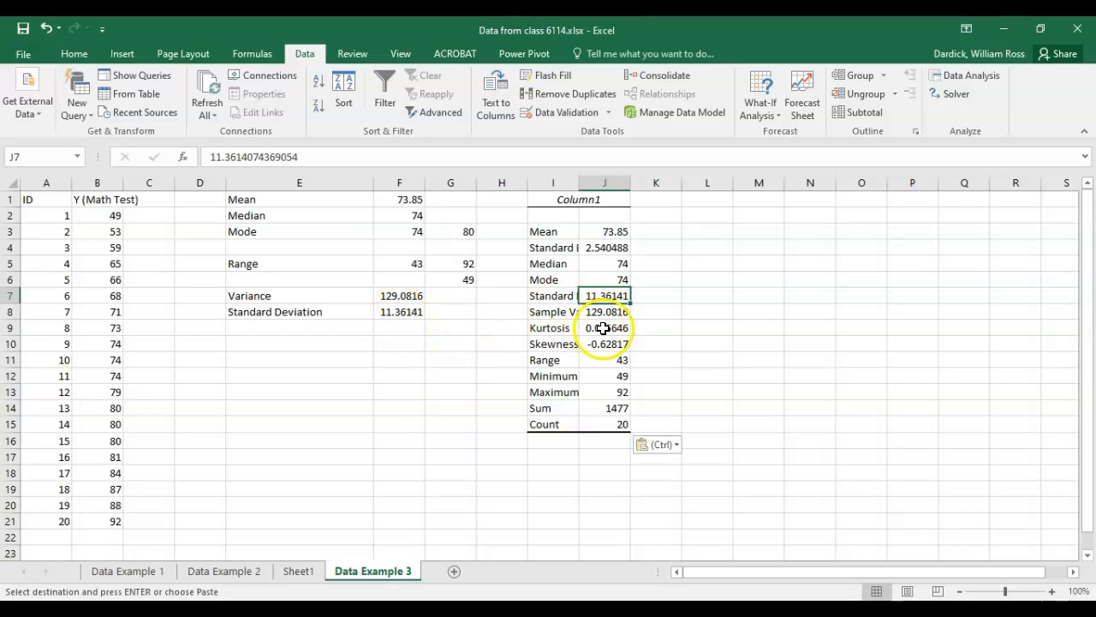
pyautogui.click(618, 314)
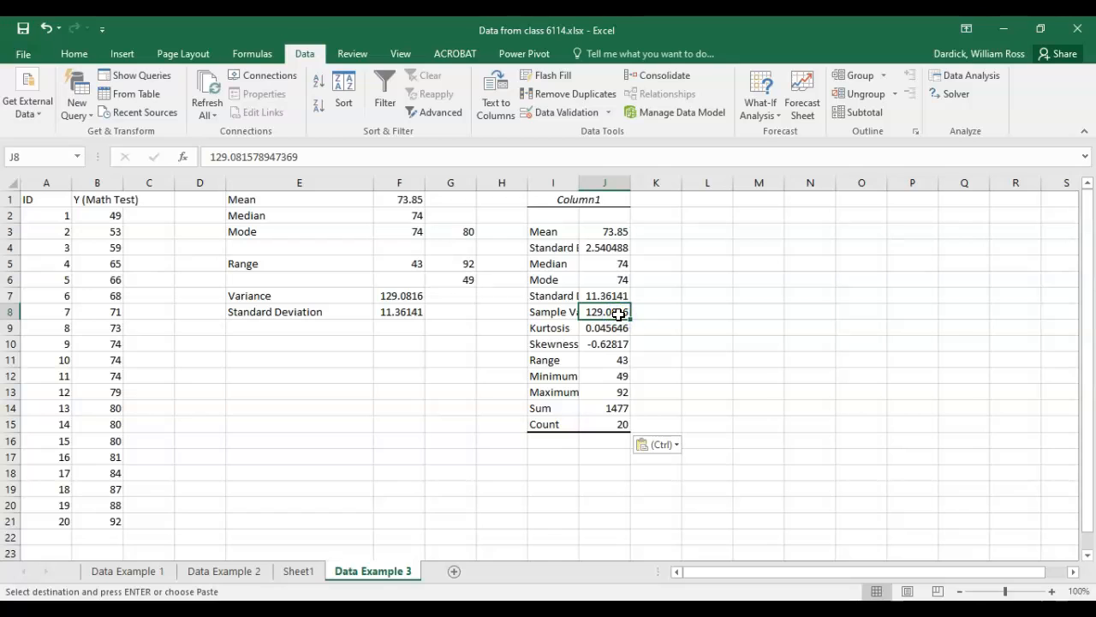
# Step: Review the kurtosis, skewness and range values in J9:J11 of the pasted summary statistics table
pyautogui.moveTo(609, 328); pyautogui.dragTo(606, 344)
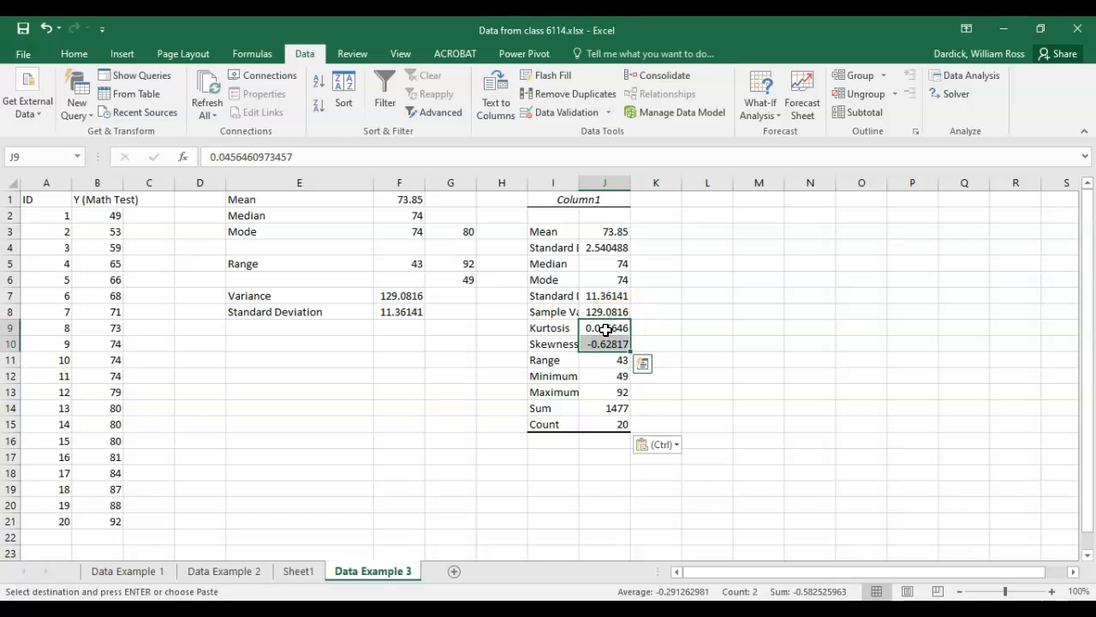
pyautogui.click(607, 329)
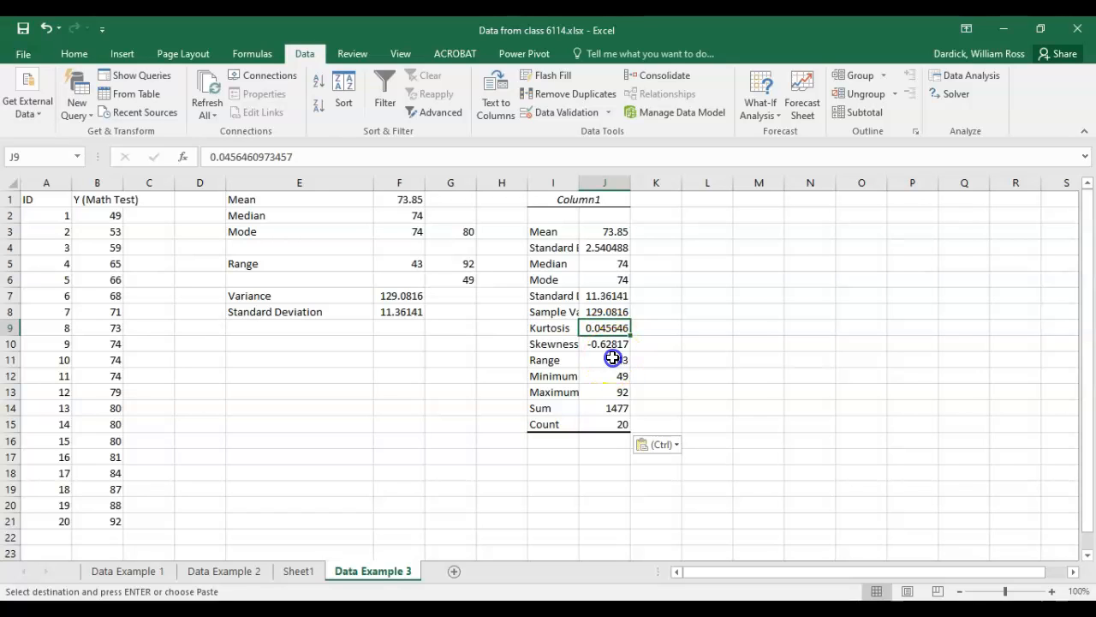
pyautogui.click(613, 360)
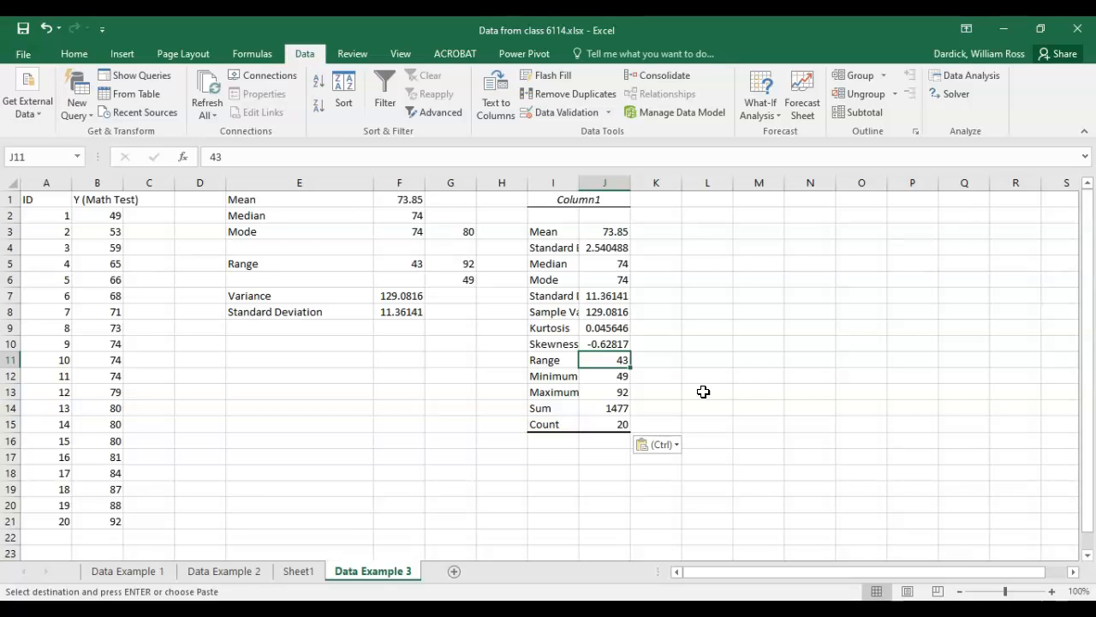
pyautogui.click(709, 262)
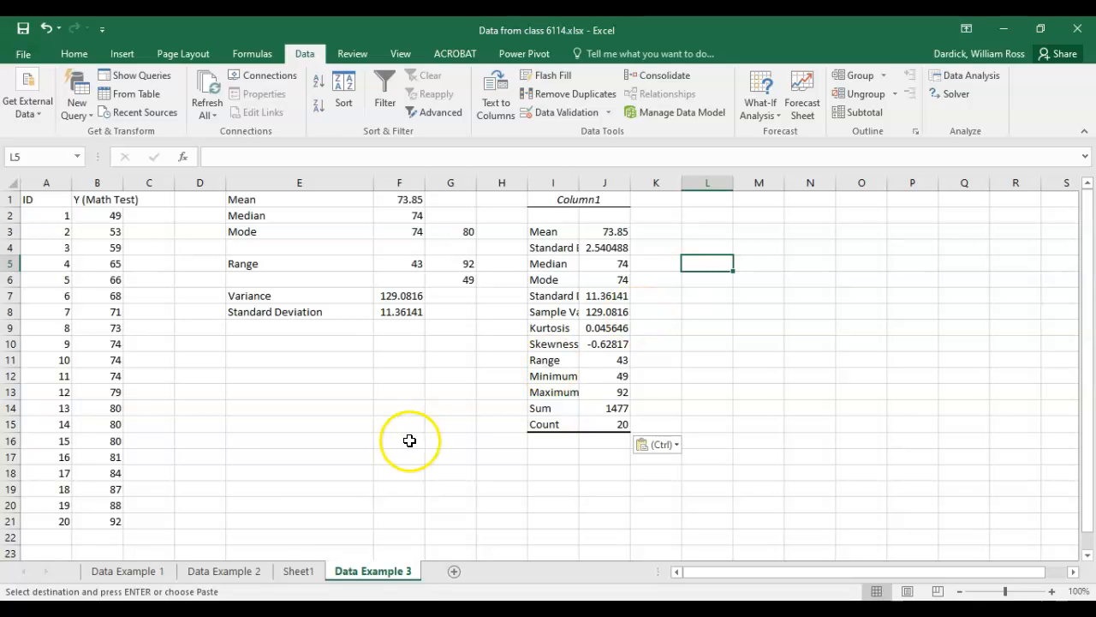
# Step: Insert a histogram of the math scores in B2:B21 on the Data Example 2 sheet and place it beside the existing Math Test chart
pyautogui.click(229, 572)
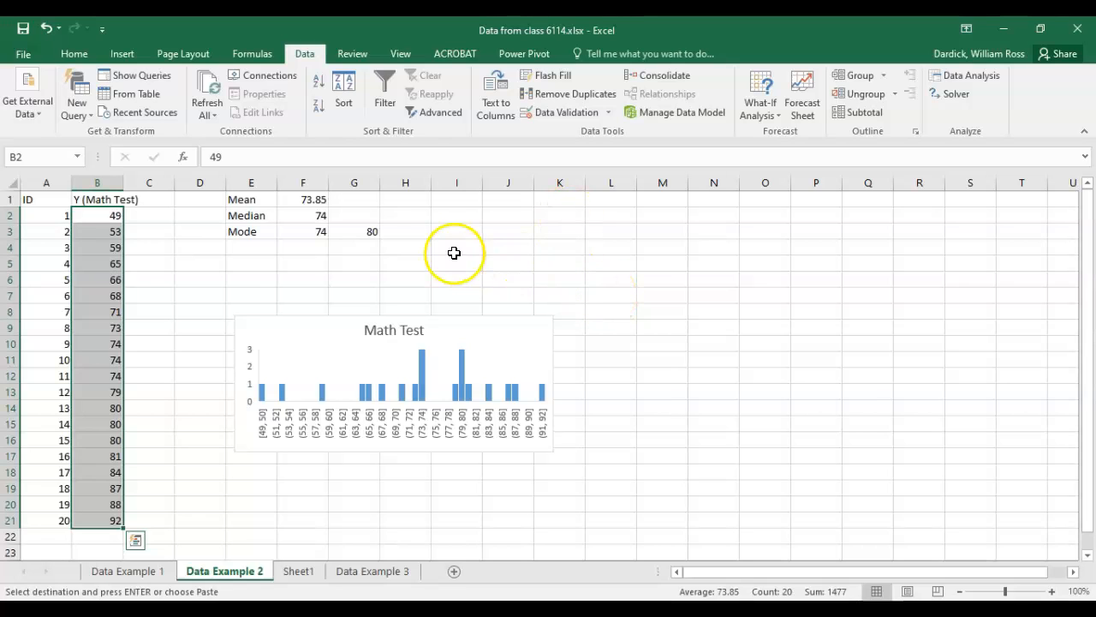
pyautogui.click(124, 54)
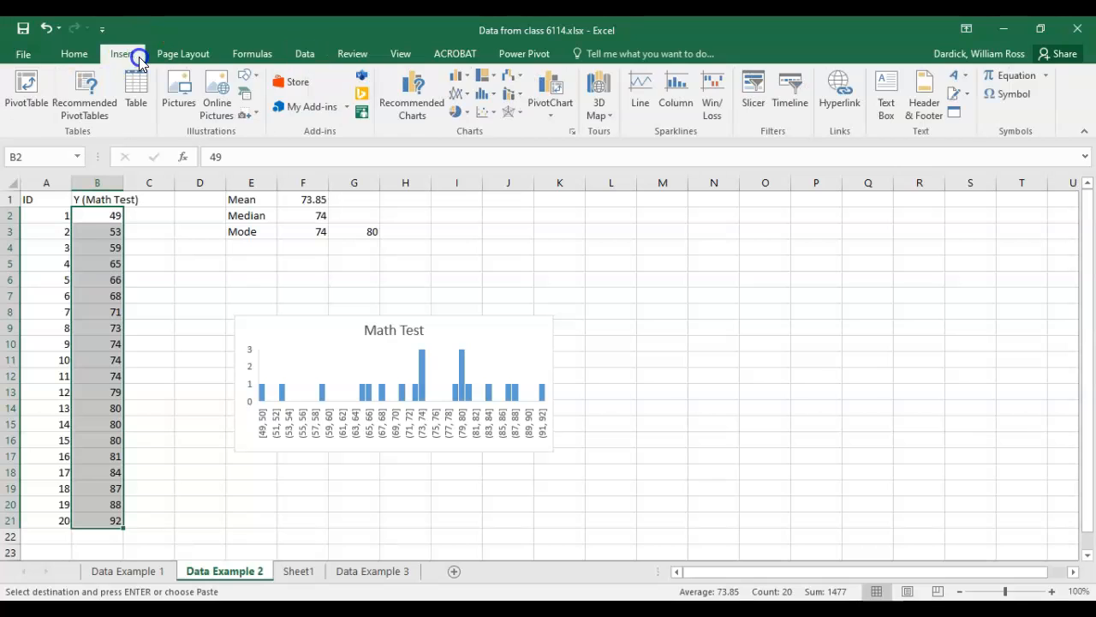
pyautogui.click(572, 136)
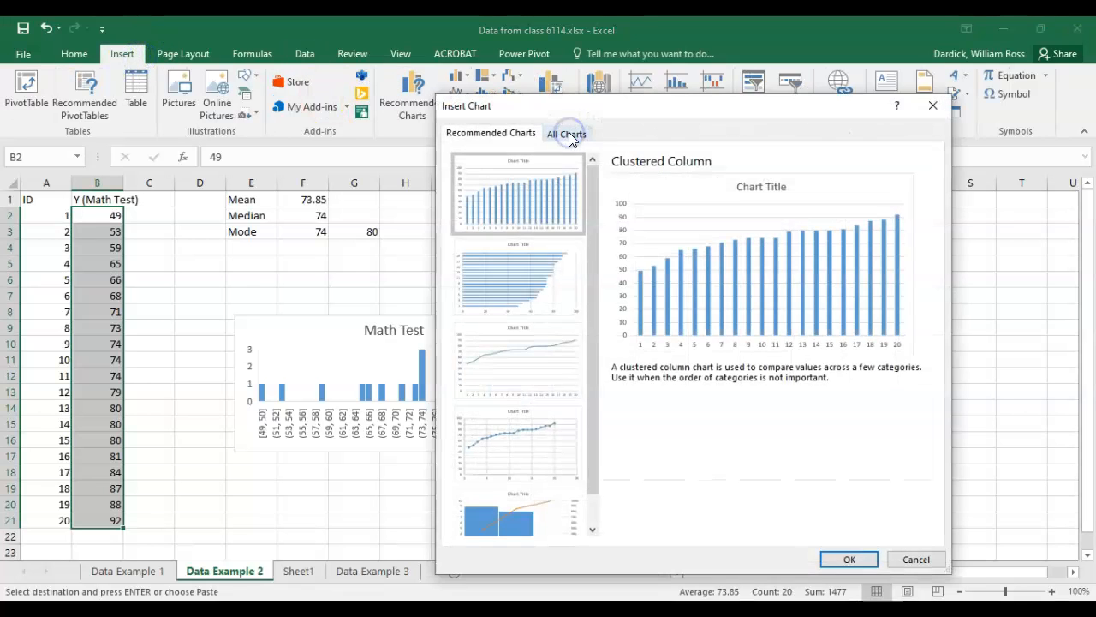
pyautogui.click(564, 135)
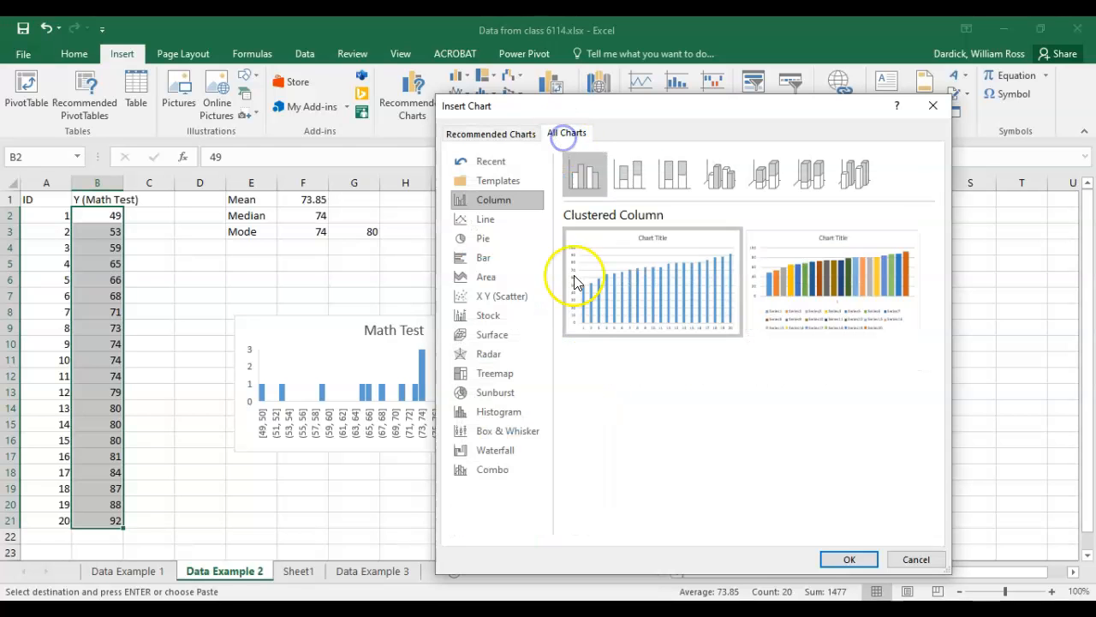
pyautogui.click(511, 420)
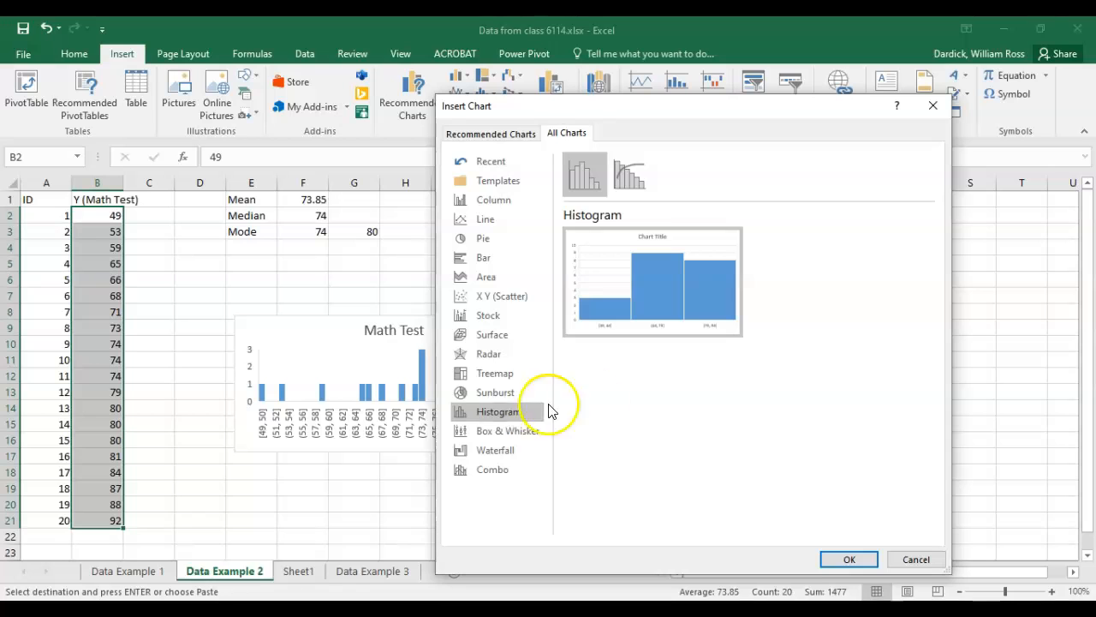
pyautogui.moveTo(688, 294)
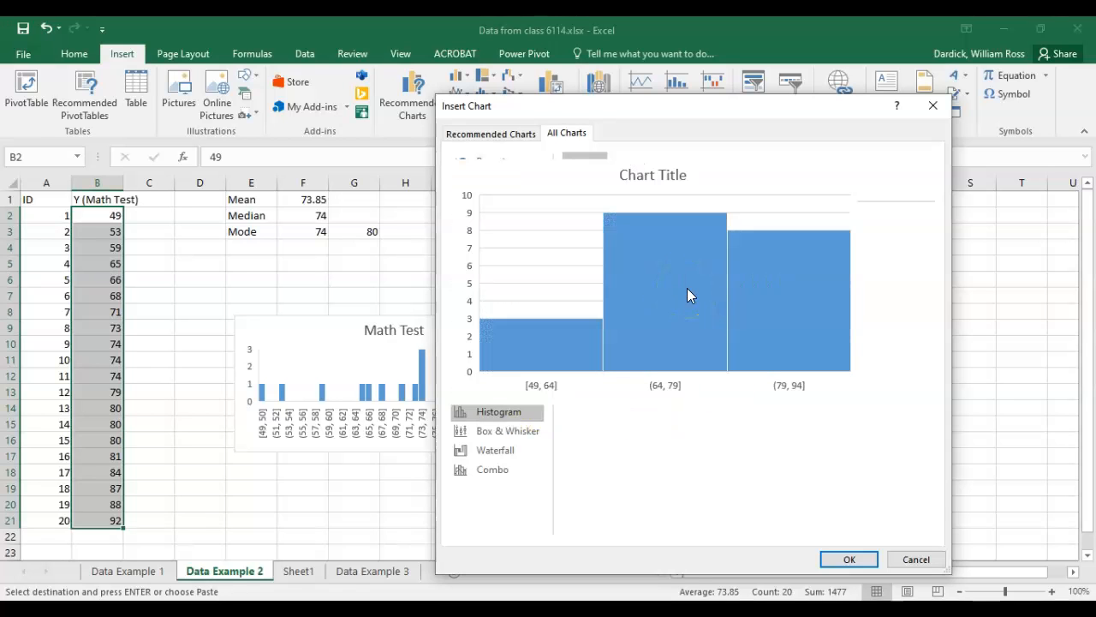
pyautogui.click(848, 558)
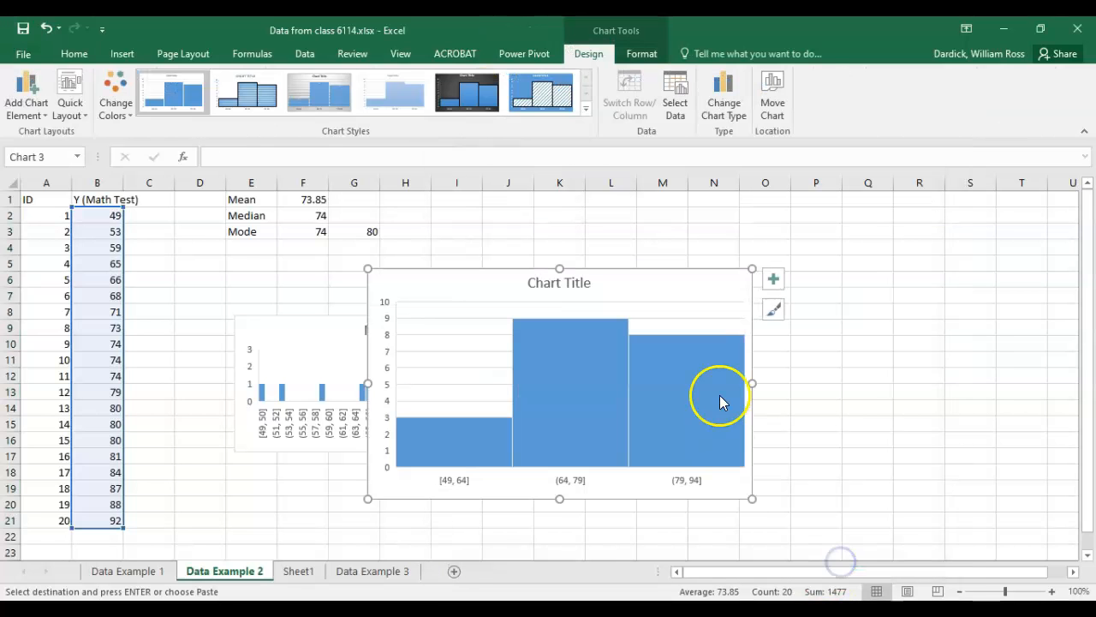
pyautogui.moveTo(707, 296); pyautogui.dragTo(911, 250)
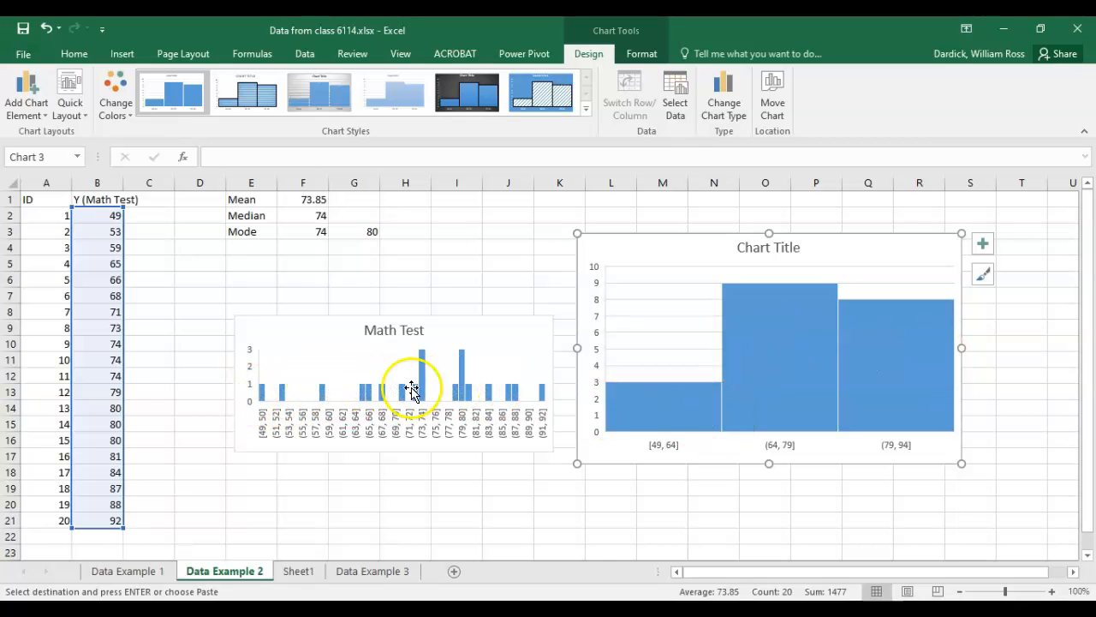
# Step: Format the new histogram's horizontal axis with a bin width of 1.0
pyautogui.click(770, 452)
pyautogui.rightClick(770, 452)
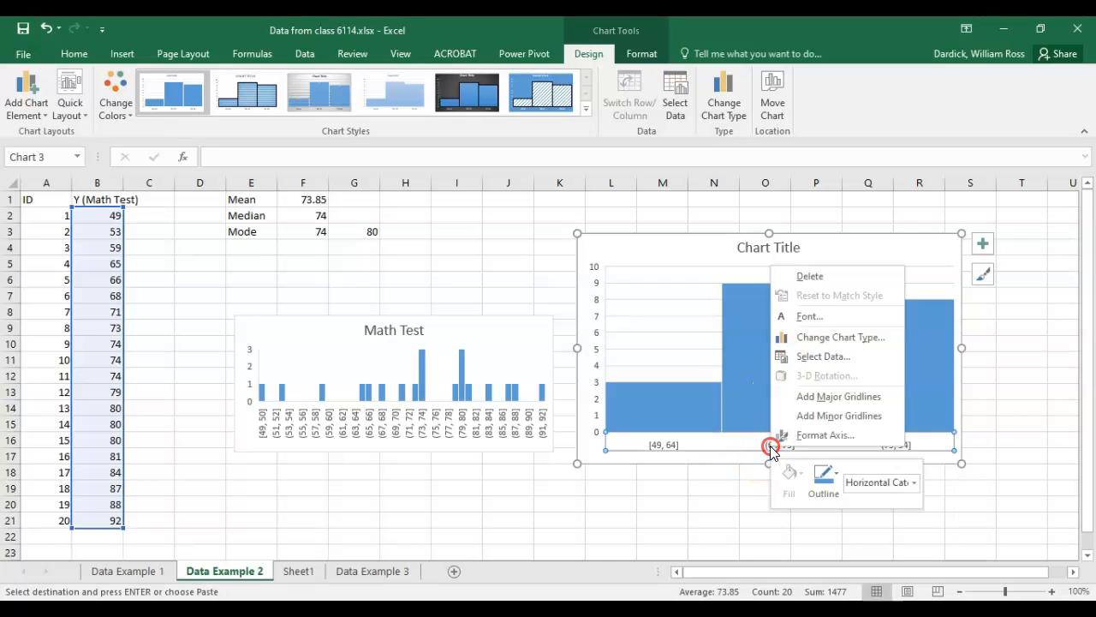
pyautogui.click(805, 435)
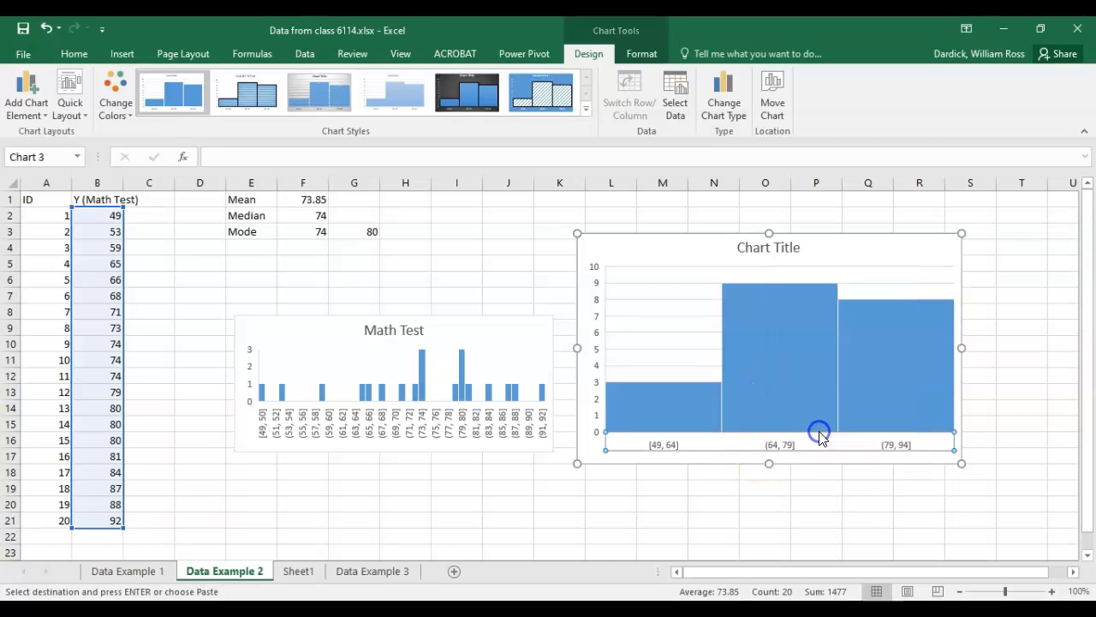
pyautogui.click(934, 433)
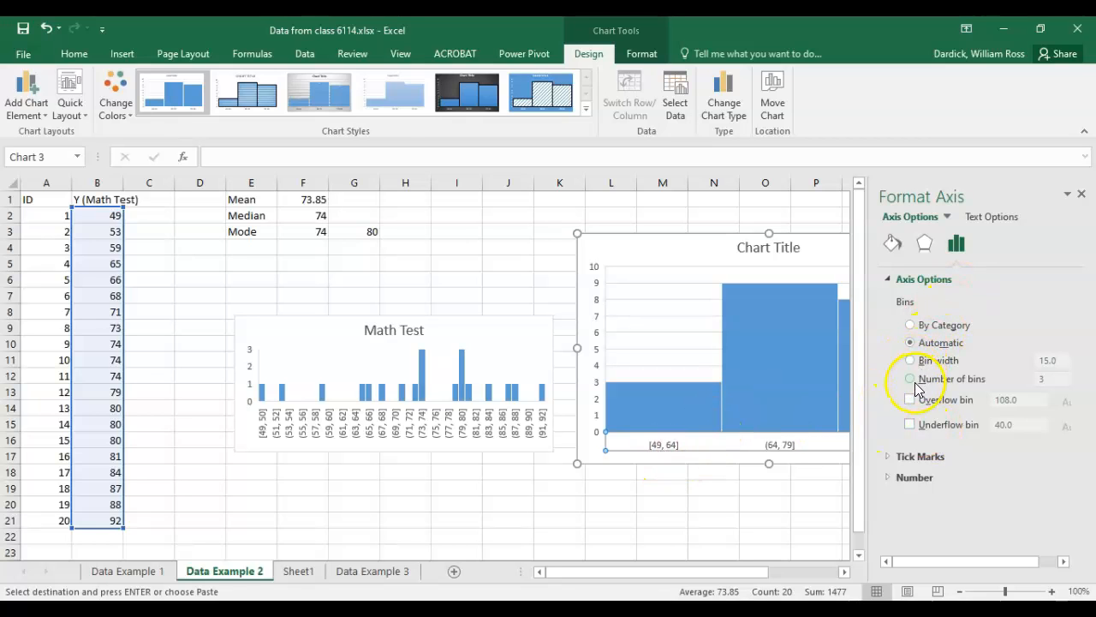
pyautogui.click(911, 360)
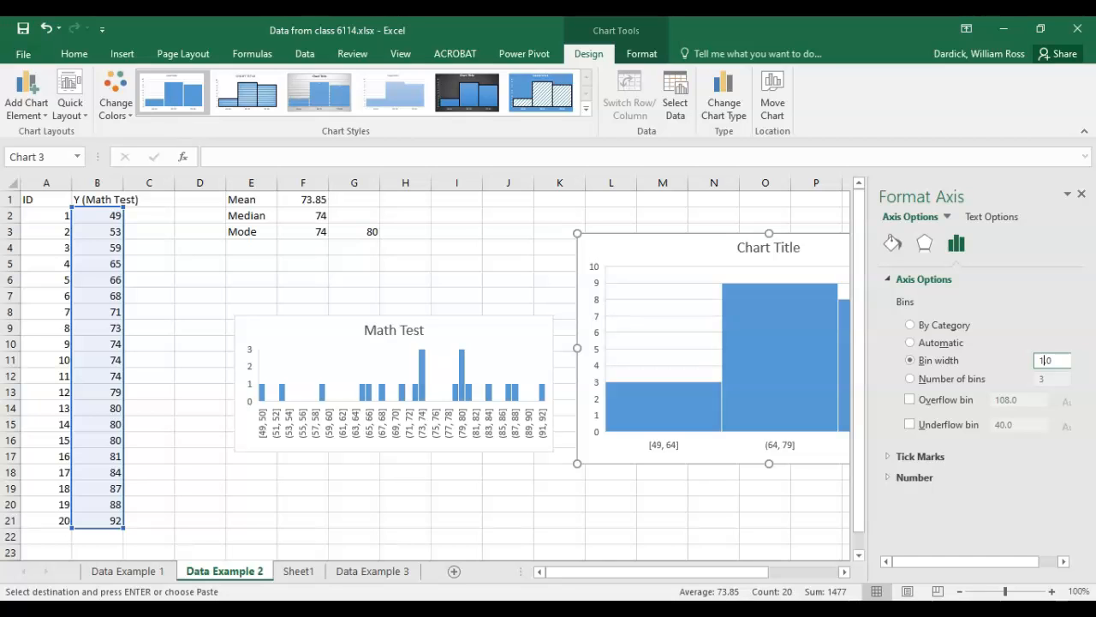
pyautogui.press('Return')
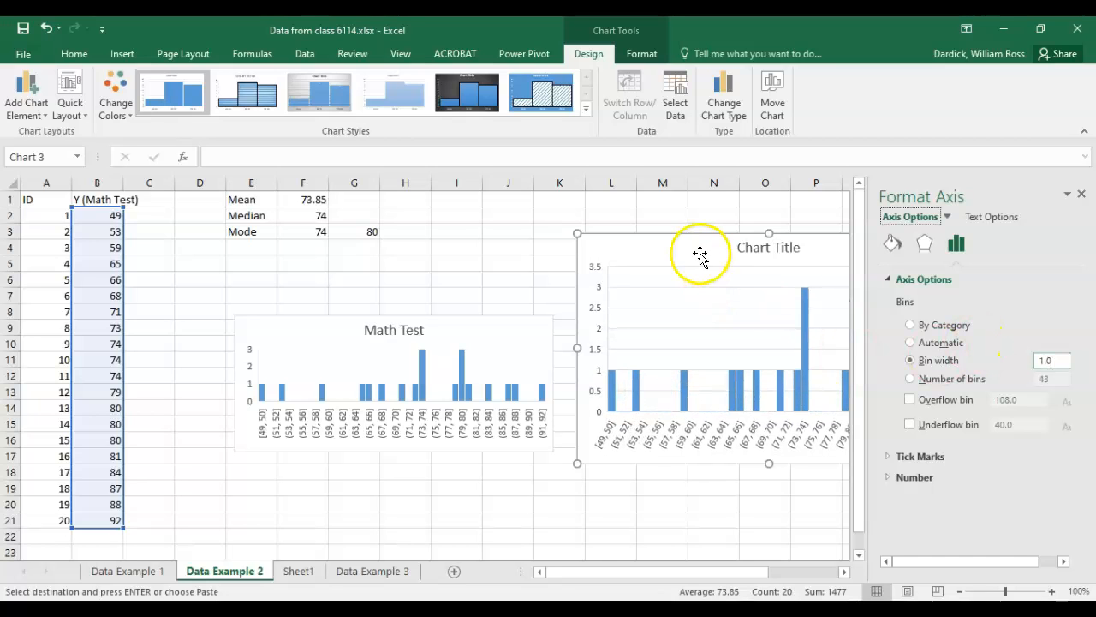
# Step: Move the new histogram fully into view and check its (73, 74] bar against the repeated scores in B10:B12
pyautogui.moveTo(683, 245); pyautogui.dragTo(472, 246)
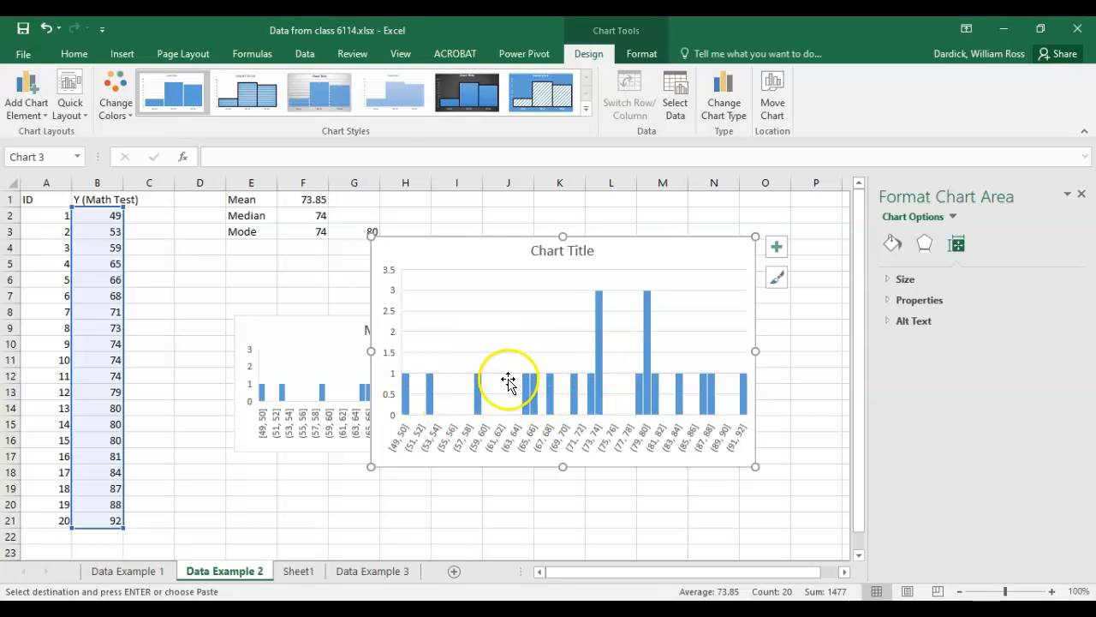
pyautogui.moveTo(407, 375)
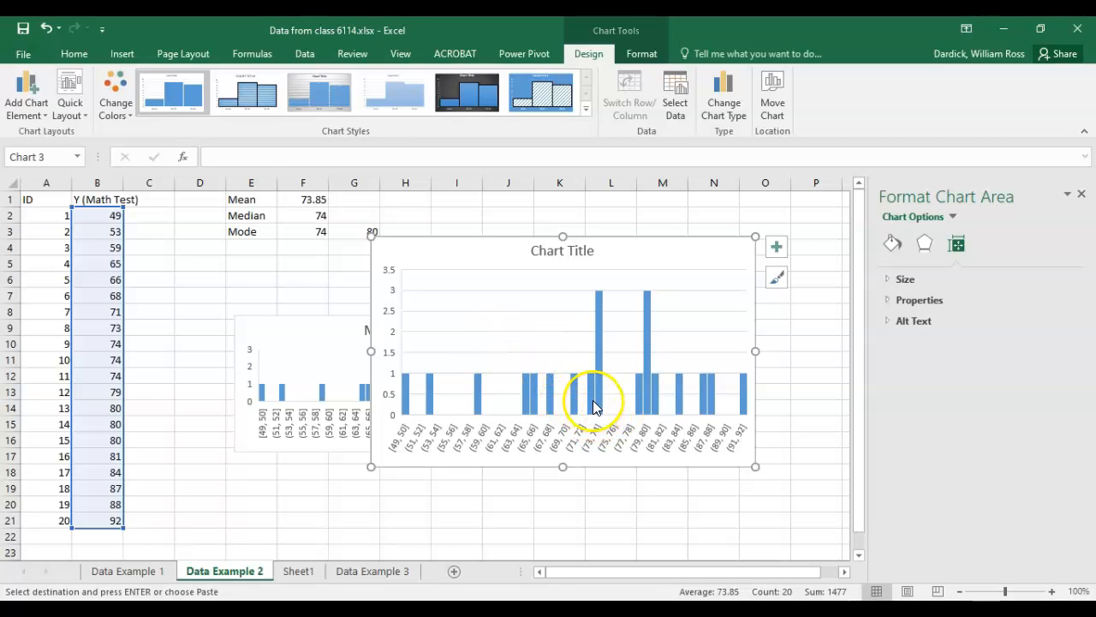
pyautogui.moveTo(598, 414)
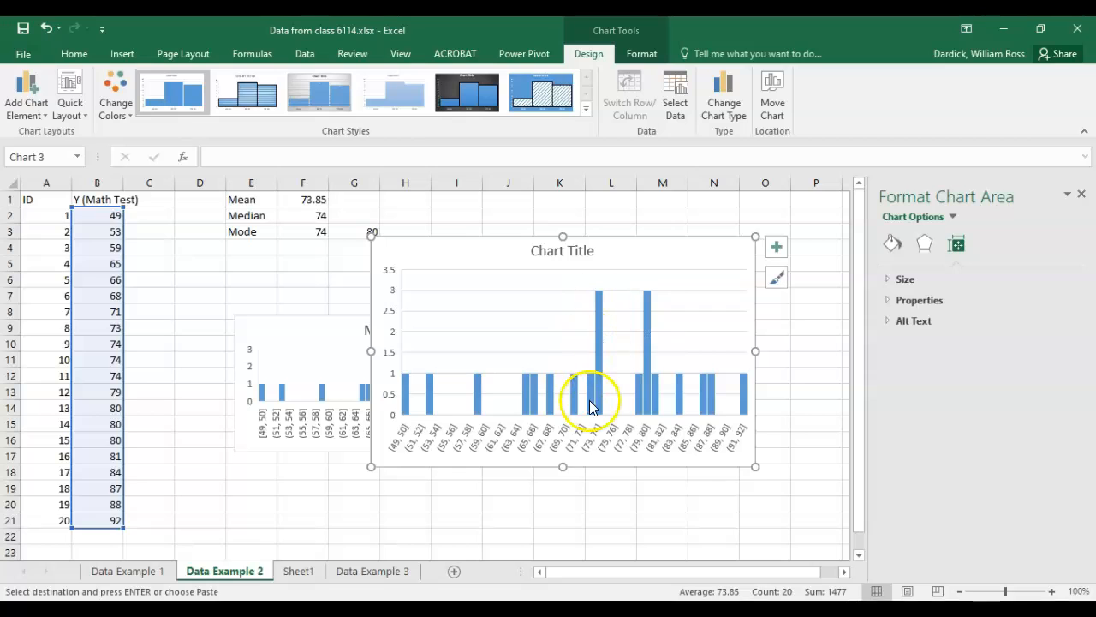
pyautogui.moveTo(595, 330)
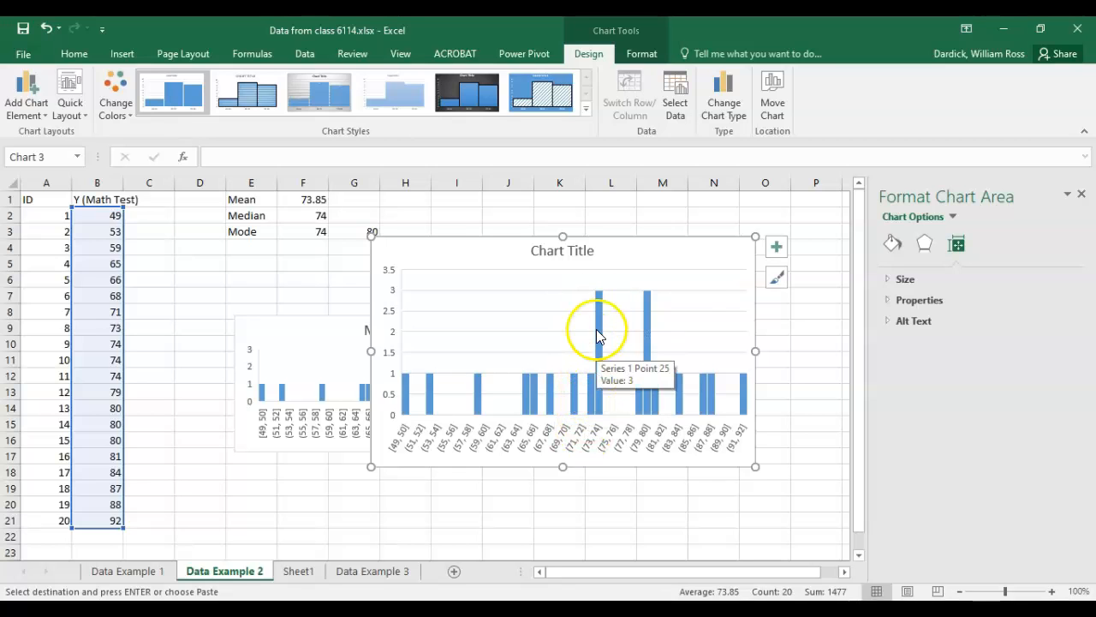
pyautogui.click(598, 308)
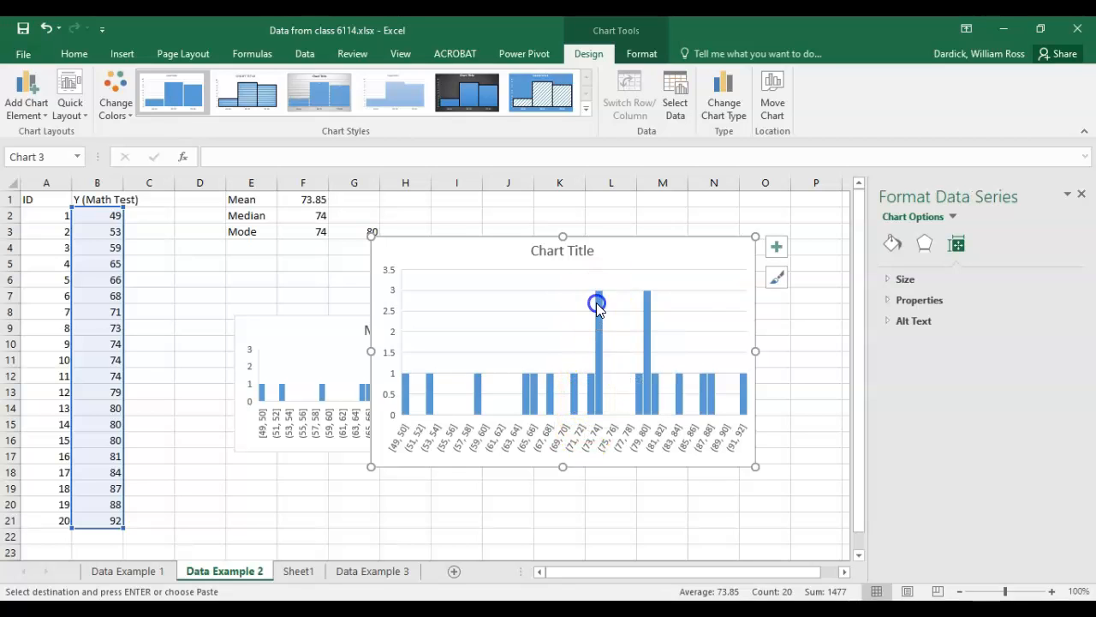
pyautogui.click(599, 309)
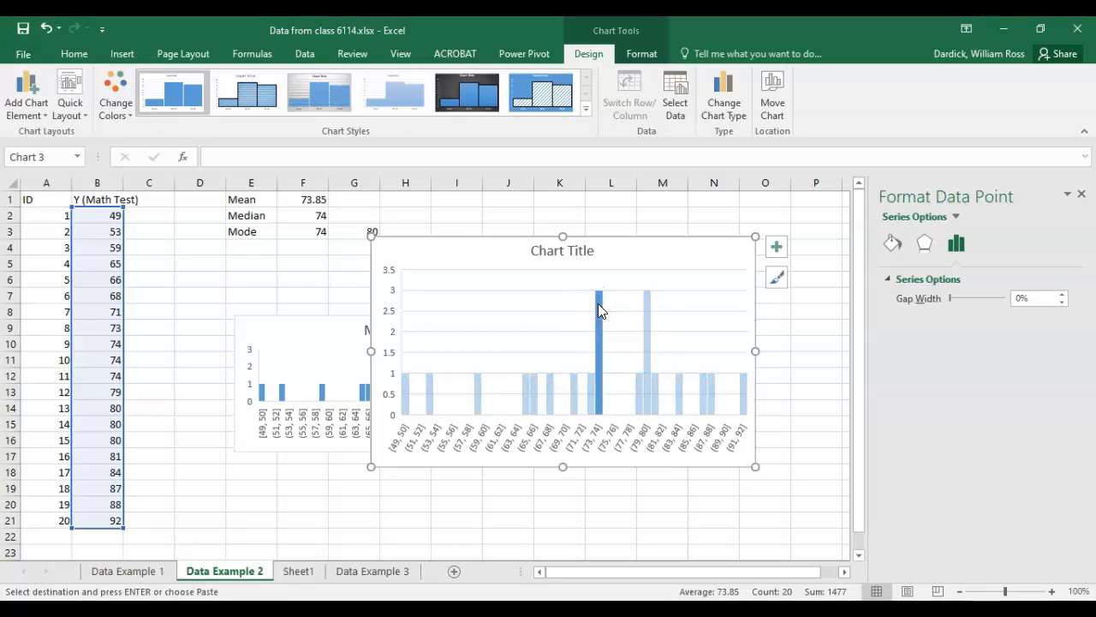
pyautogui.moveTo(599, 310)
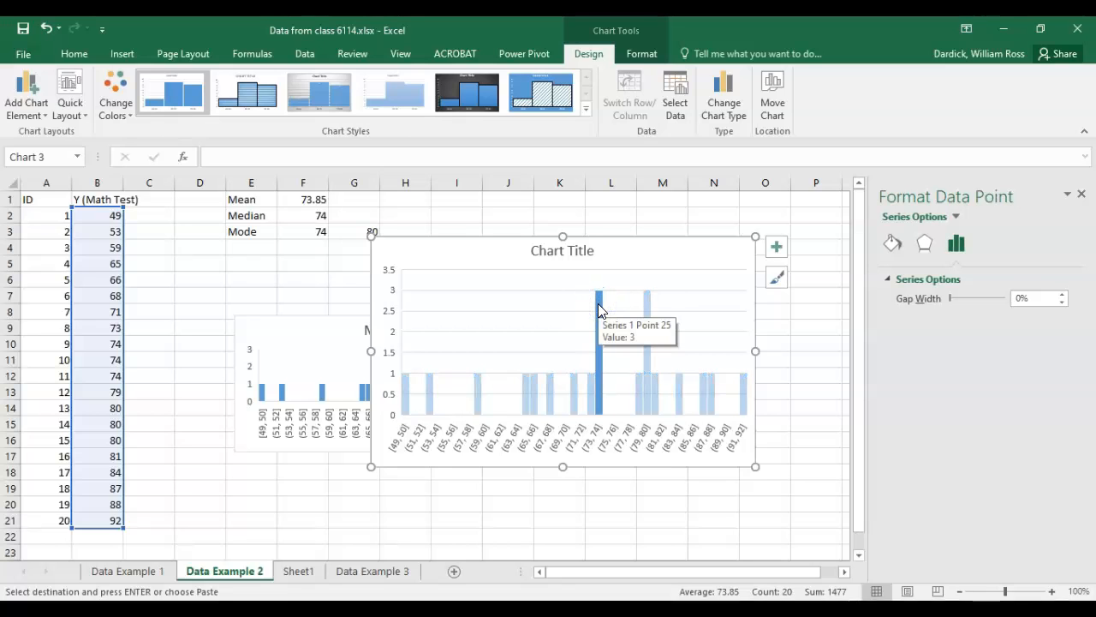
pyautogui.moveTo(103, 344); pyautogui.dragTo(110, 380)
# Step: Move the new histogram aside to uncover most of the Math Test chart
pyautogui.click(319, 328)
pyautogui.click(469, 248)
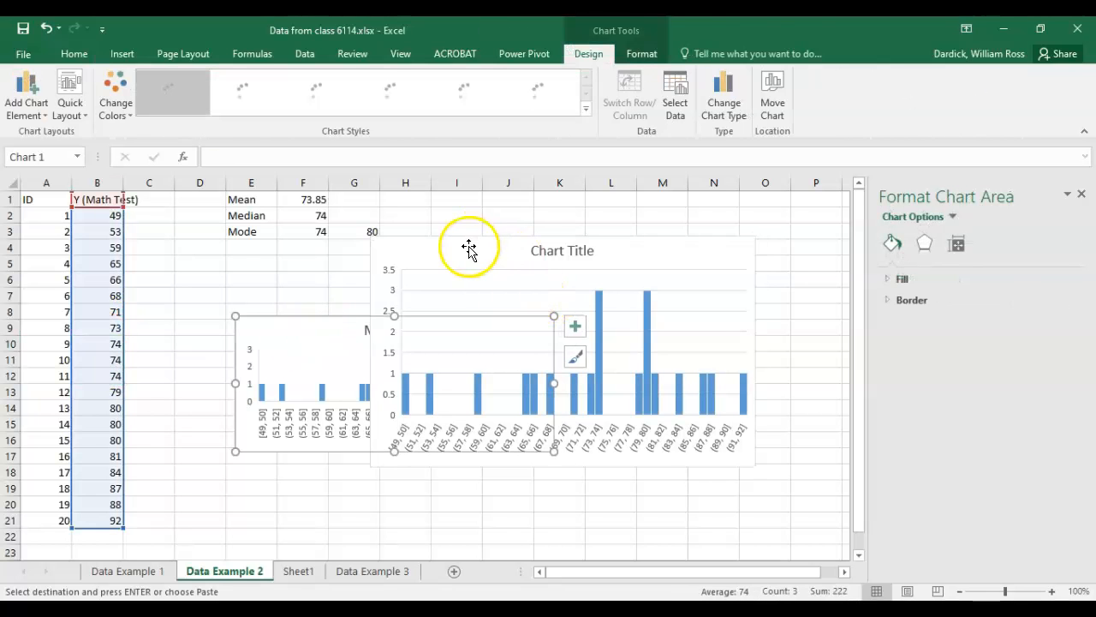
pyautogui.moveTo(482, 247); pyautogui.dragTo(605, 246)
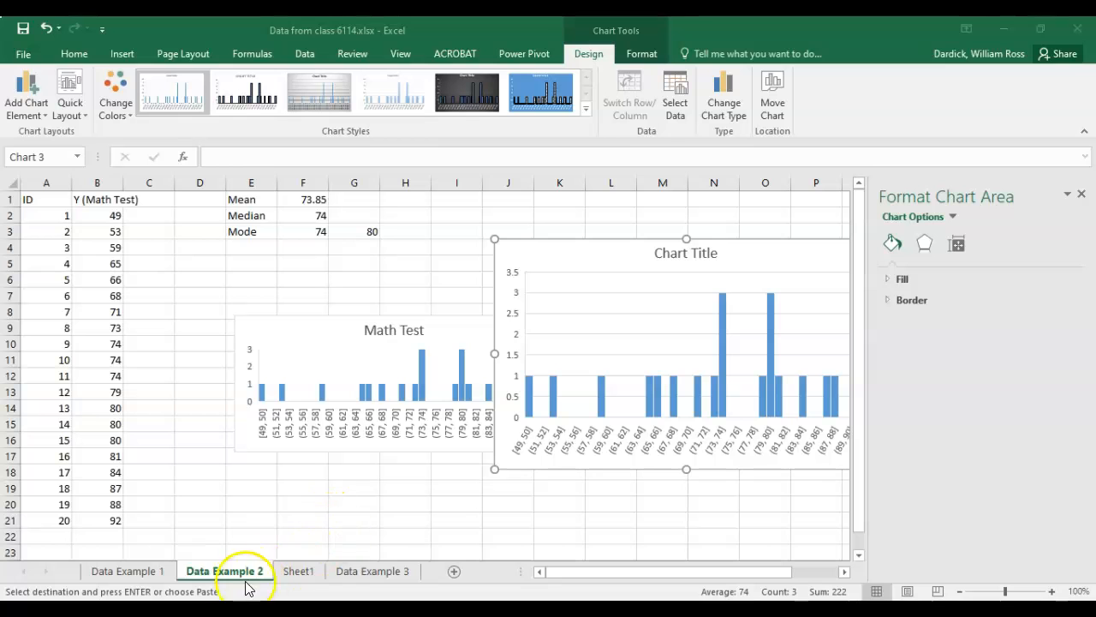
# Step: Switch to the Data Zscore and linear example zoom.xlsx workbook and add three more first names in A5:A7 of the 123example sheet
pyautogui.click(262, 558)
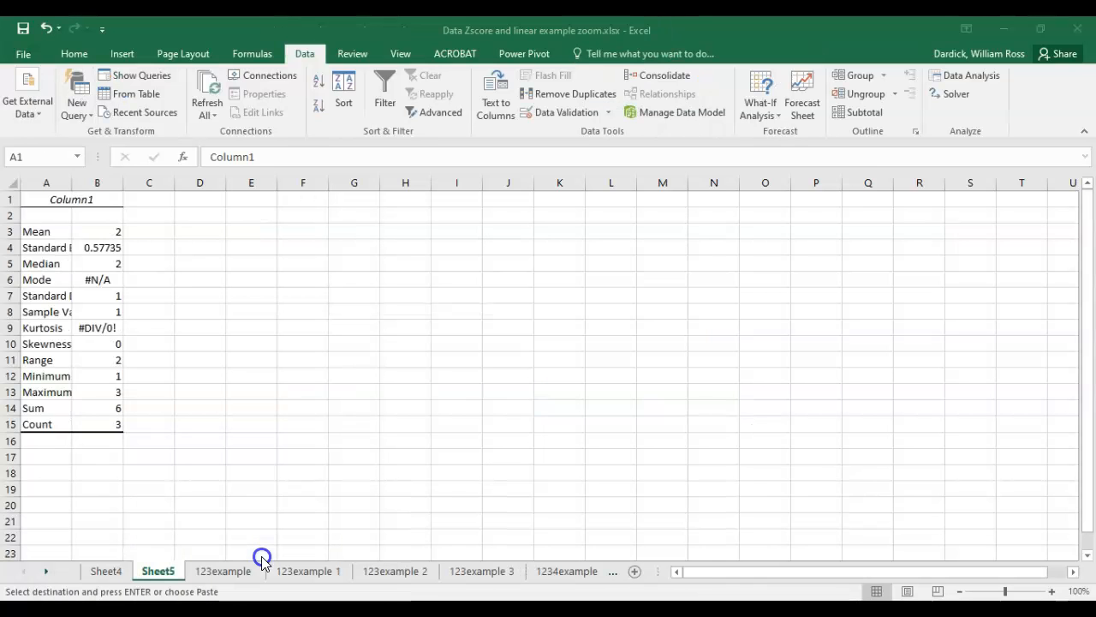
pyautogui.click(210, 571)
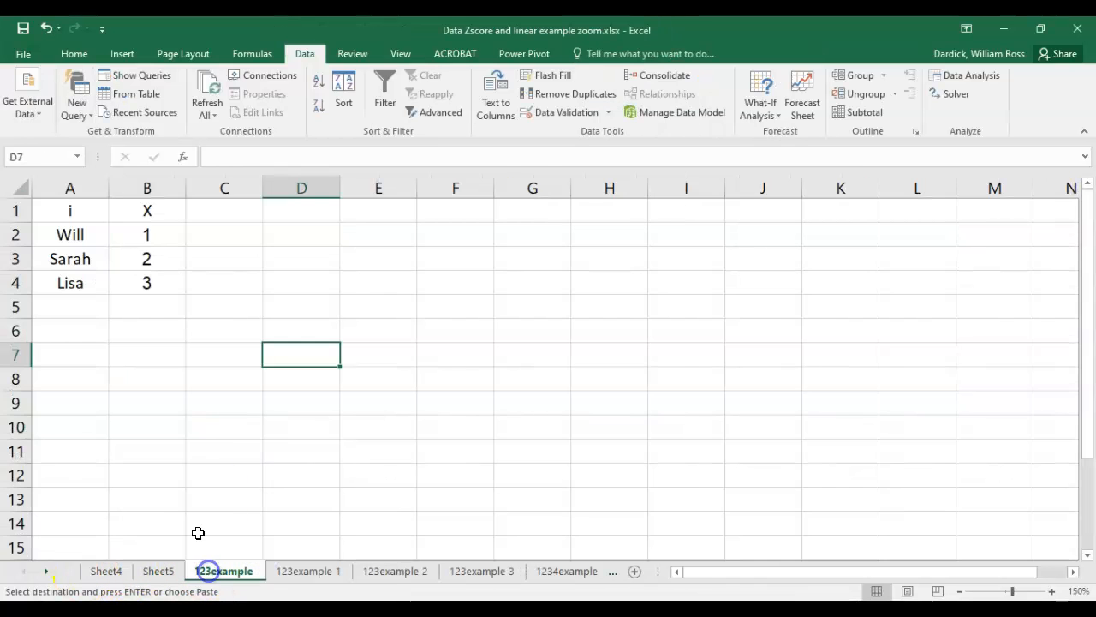
pyautogui.click(140, 304)
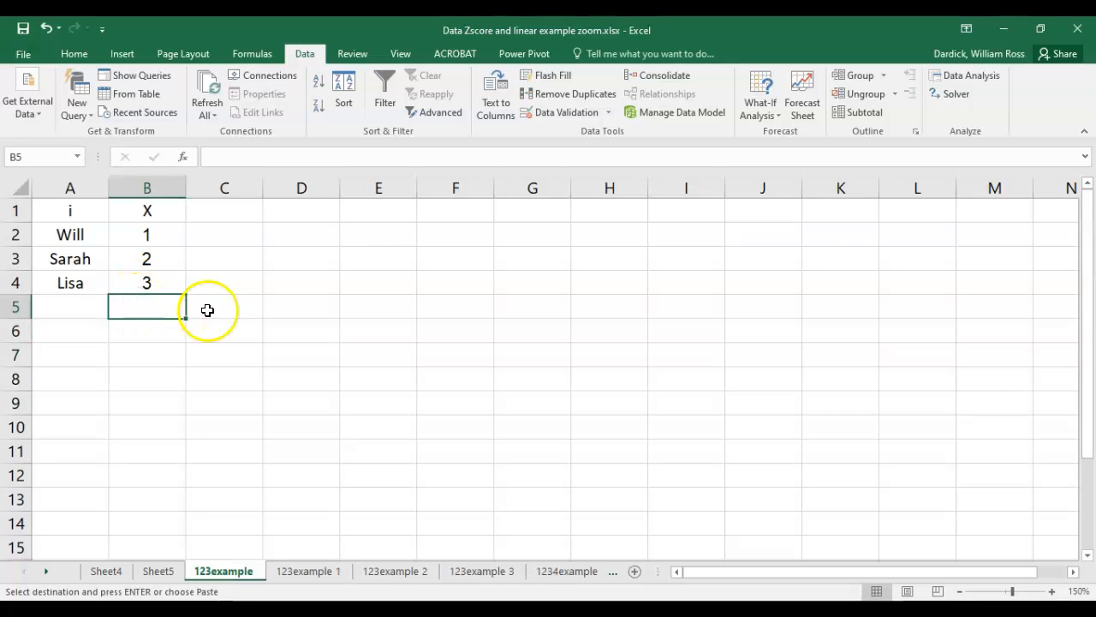
pyautogui.click(87, 301)
pyautogui.write('John')
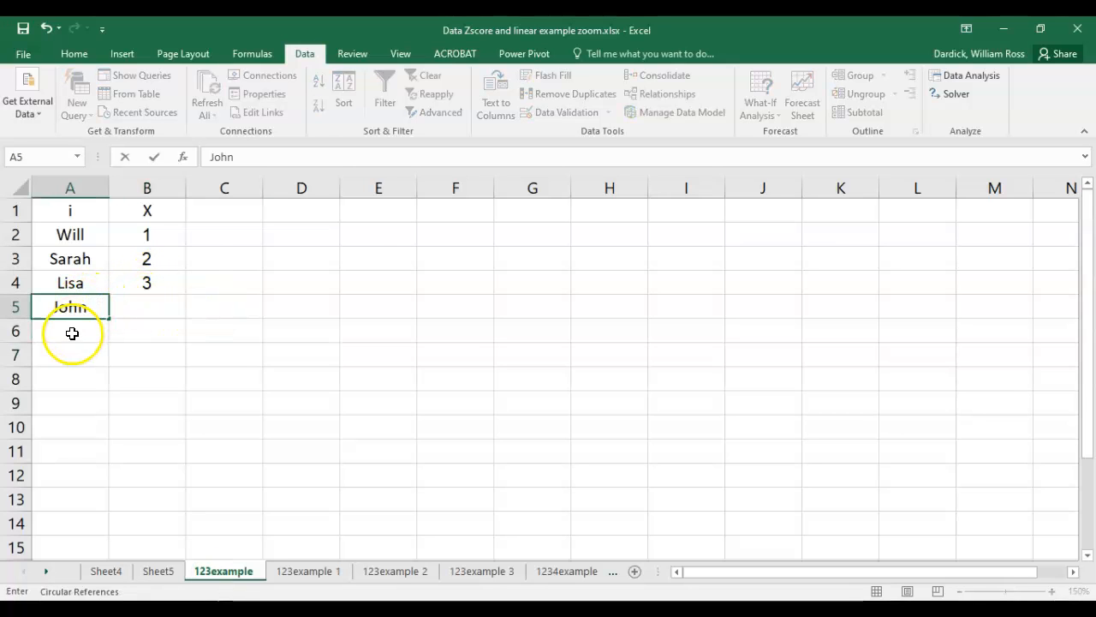
pyautogui.click(72, 333)
pyautogui.write('Todd')
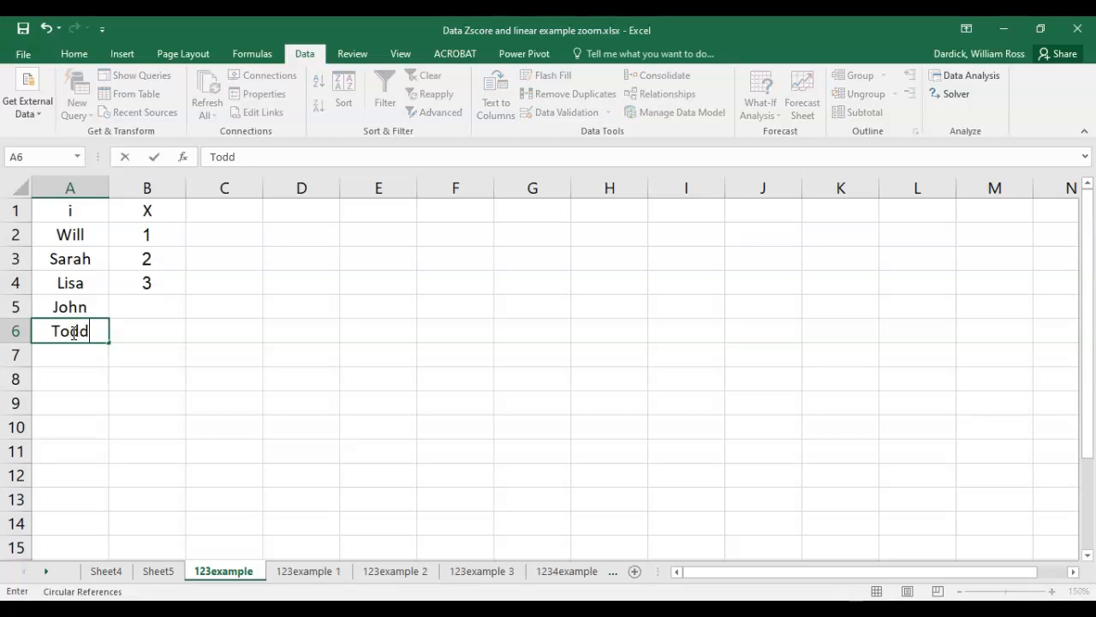
pyautogui.click(71, 355)
pyautogui.write('Sue')
# Step: Enter the X values 3, 2 and 4 in cells B5:B7 for the three added people
pyautogui.click(146, 307)
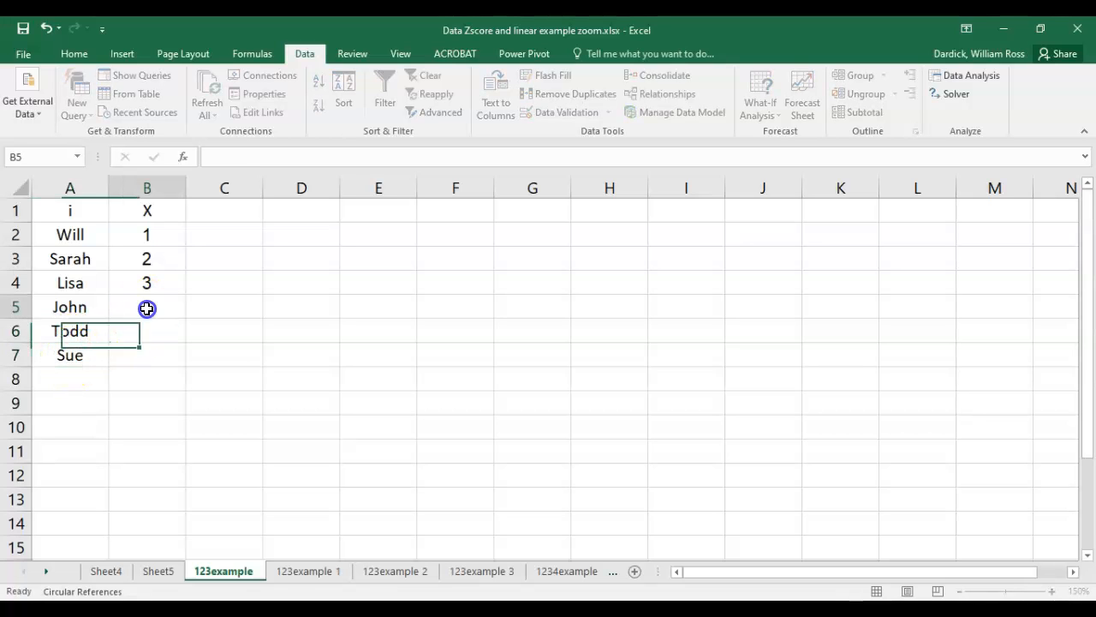
pyautogui.write('3')
pyautogui.press('Return')
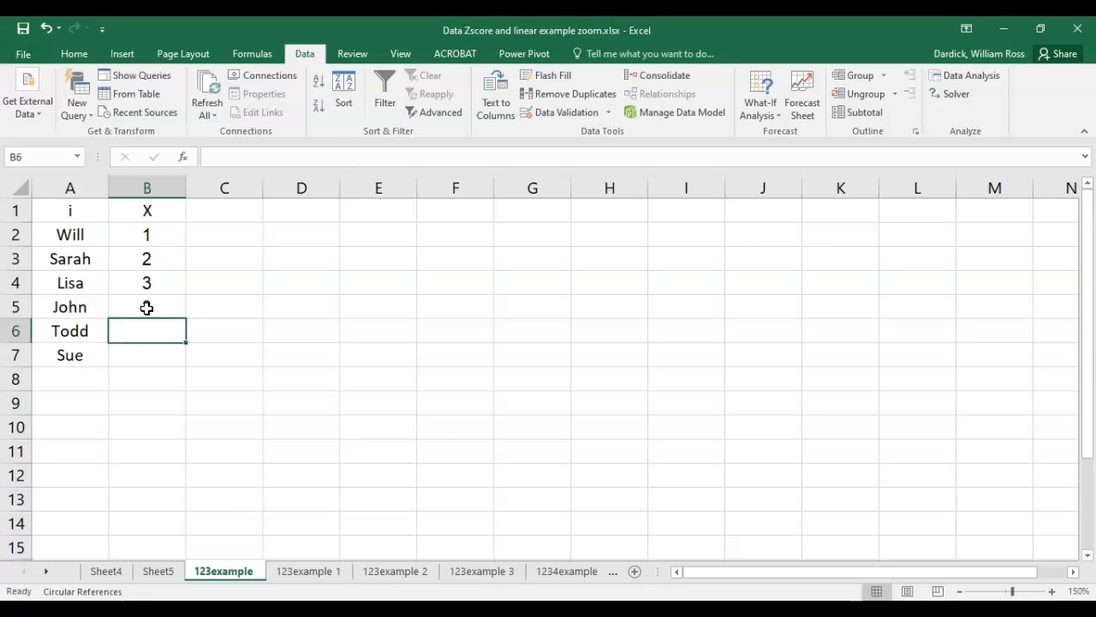
pyautogui.write('2')
pyautogui.press('Return')
pyautogui.write('4')
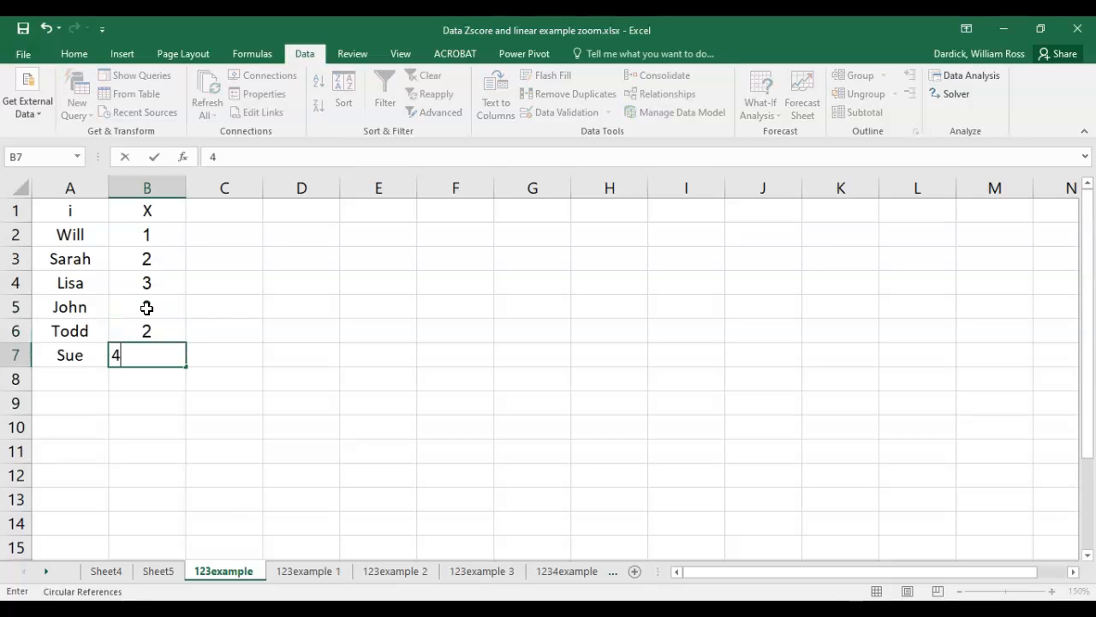
pyautogui.press('Return')
pyautogui.click(270, 265)
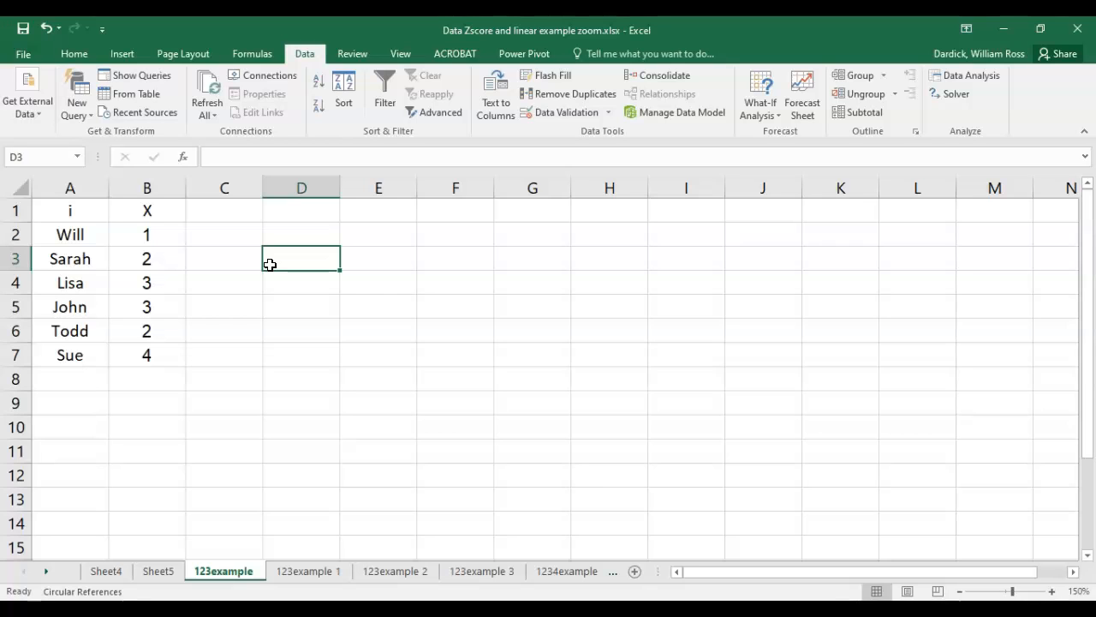
# Step: Change the header of the names column in cell A1 to id
pyautogui.click(68, 187)
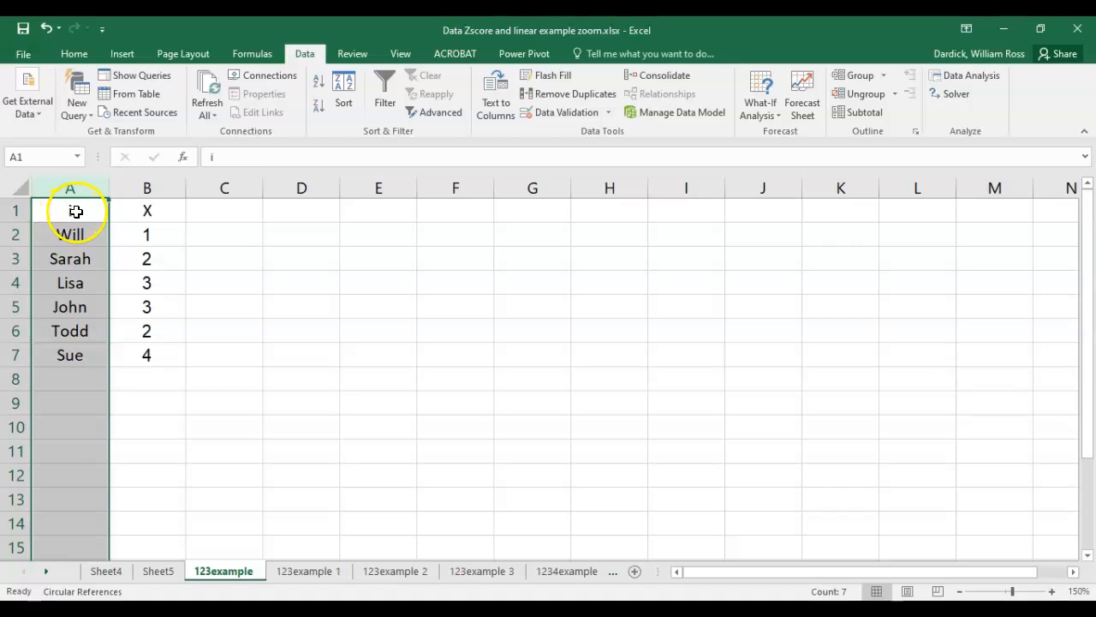
pyautogui.doubleClick(80, 213)
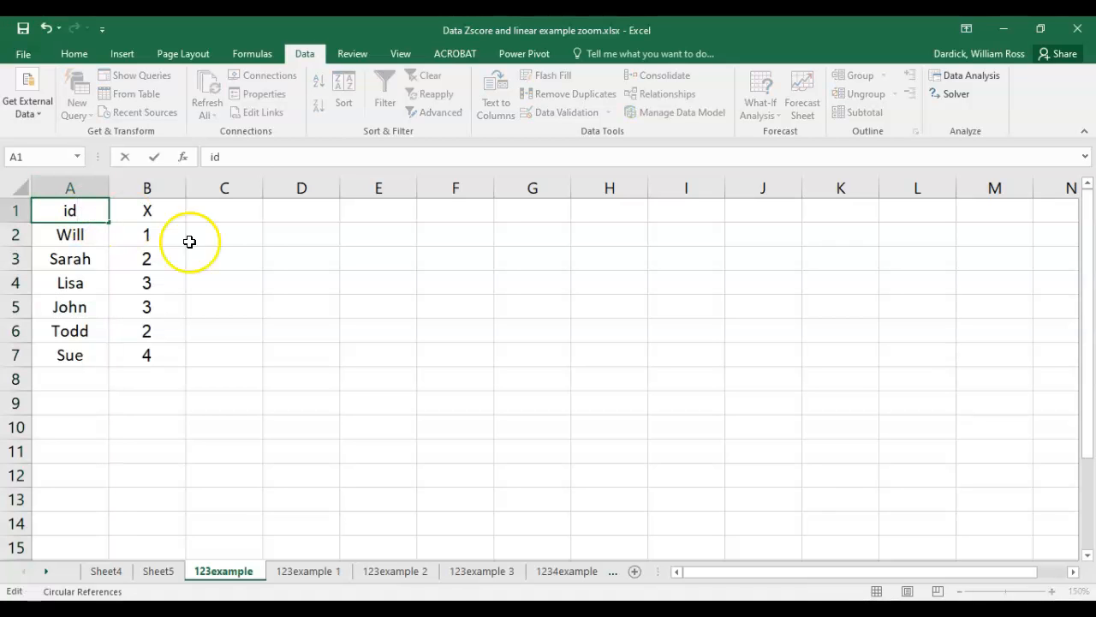
pyautogui.click(247, 262)
# Step: Replace the header of the scores column in cell B1 with Math Quiz
pyautogui.click(152, 211)
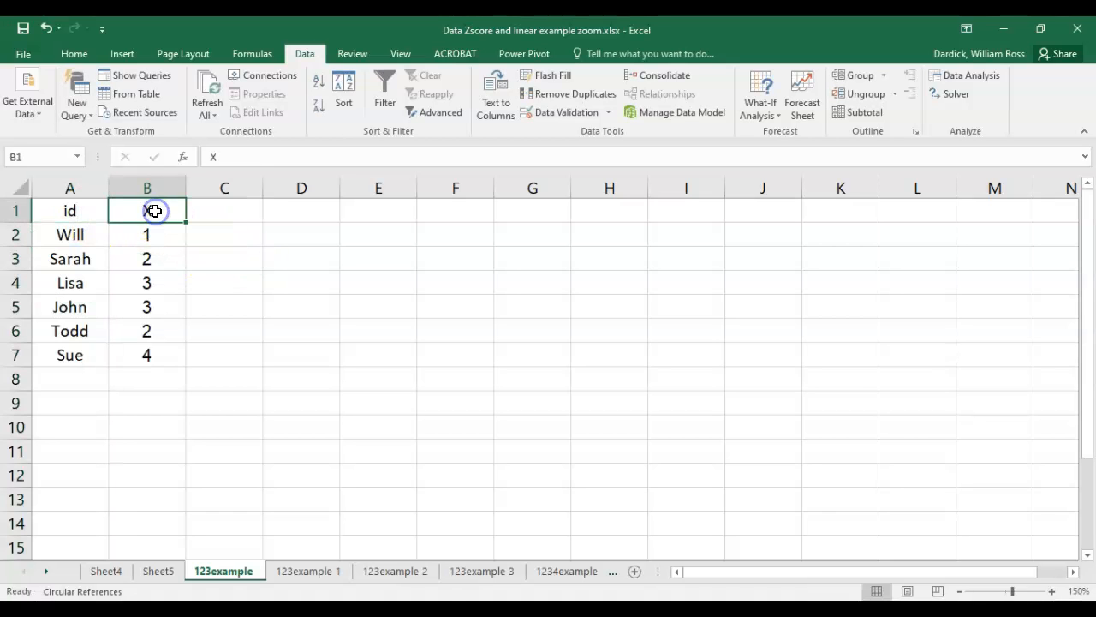
pyautogui.doubleClick(159, 213)
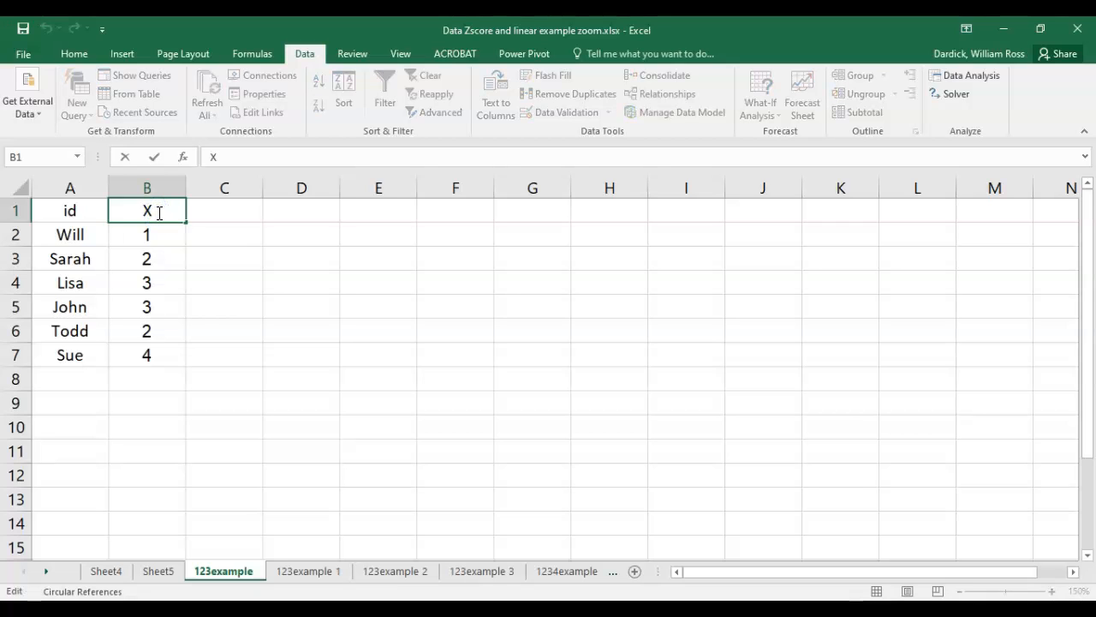
pyautogui.click(217, 238)
pyautogui.click(162, 214)
pyautogui.press('BackSpace')
pyautogui.write('Math')
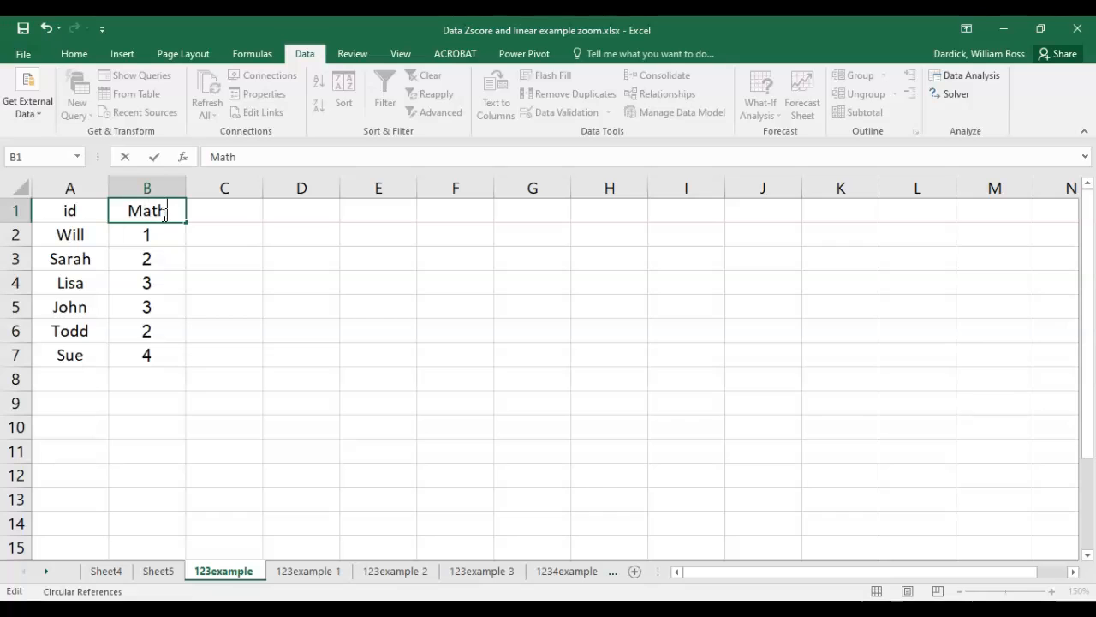
pyautogui.write(' Quiz')
pyautogui.click(254, 258)
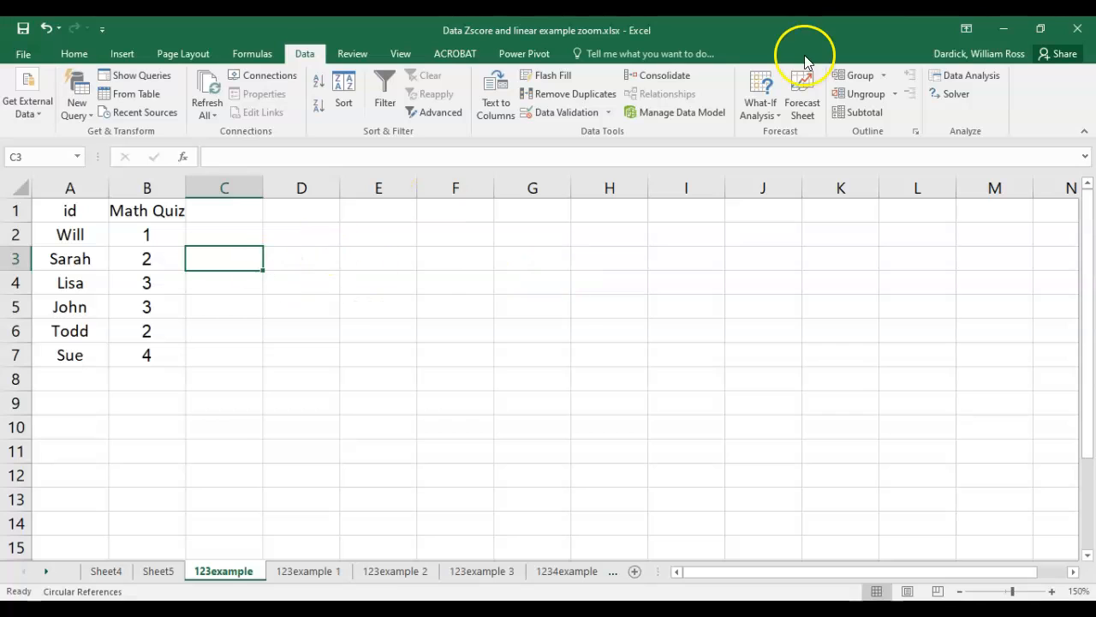
# Step: Run Descriptive Statistics with summary statistics on B2:B7, sending the output to C3:D3 of the current sheet
pyautogui.click(973, 79)
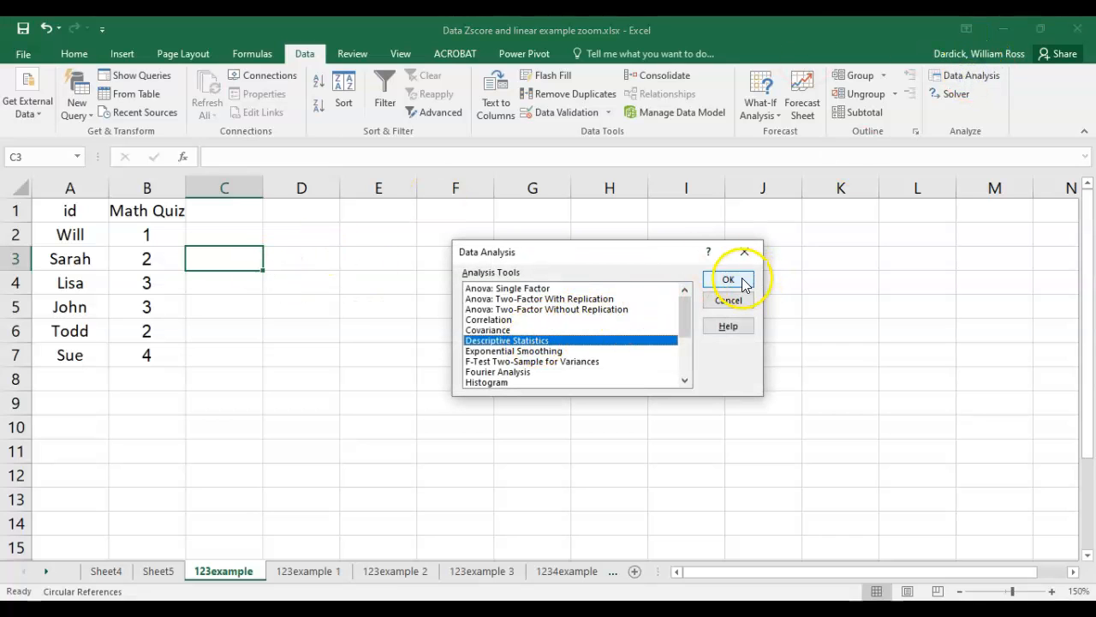
pyautogui.click(711, 282)
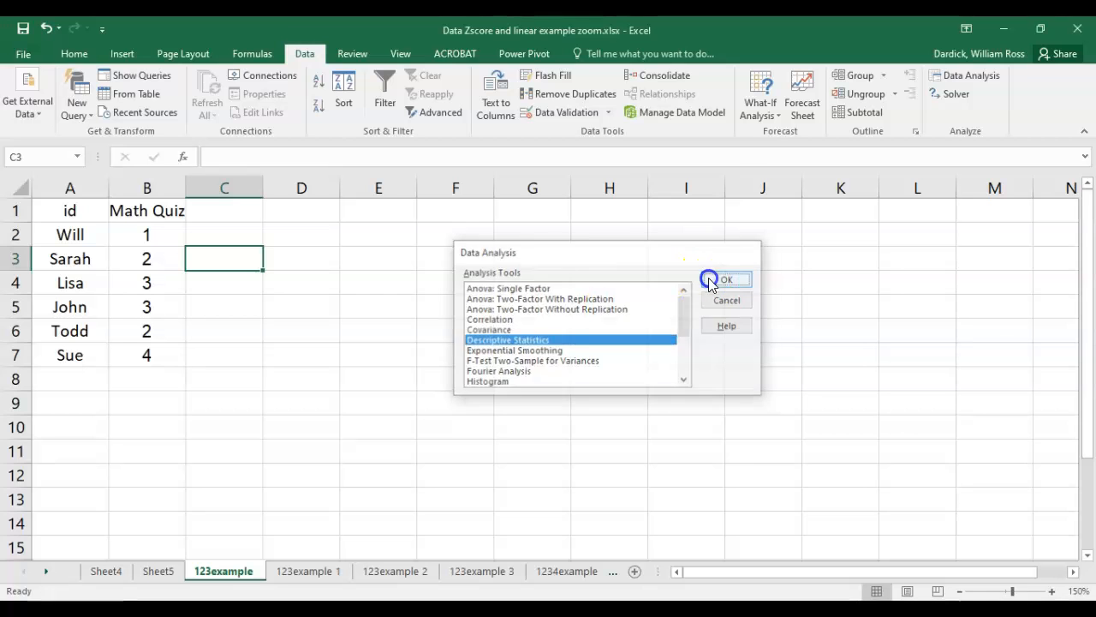
pyautogui.moveTo(147, 210); pyautogui.dragTo(151, 330)
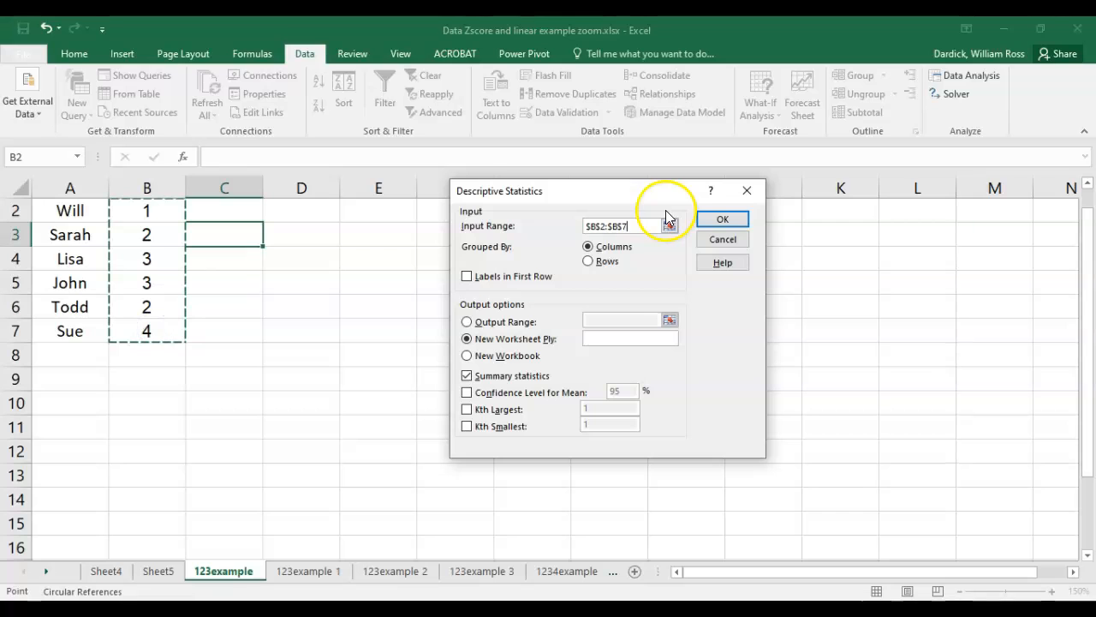
pyautogui.click(467, 377)
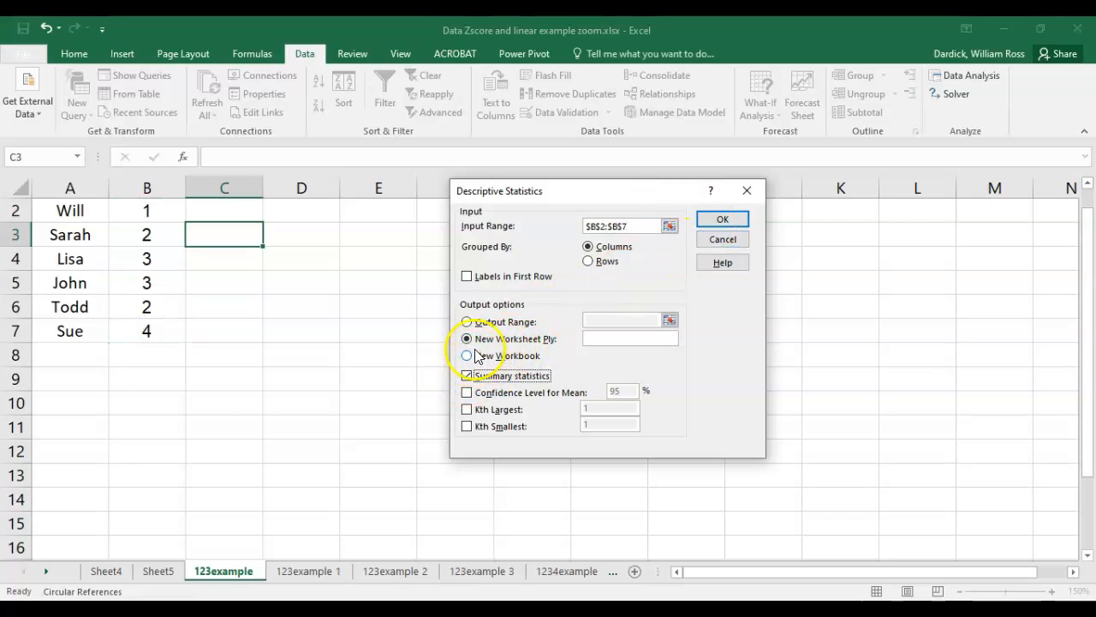
pyautogui.click(467, 322)
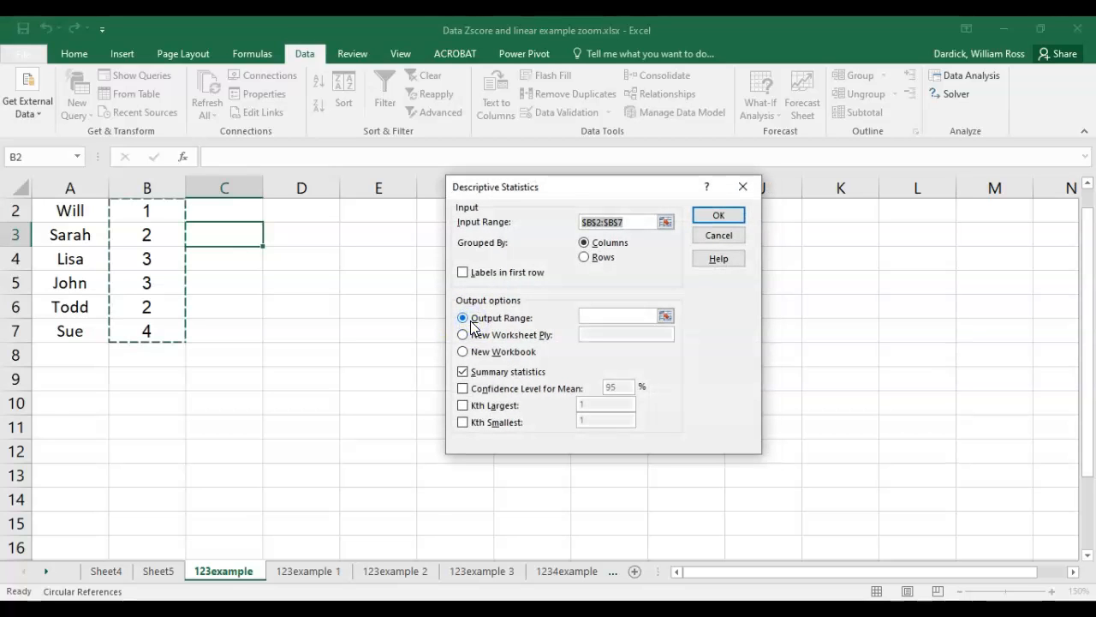
pyautogui.click(665, 316)
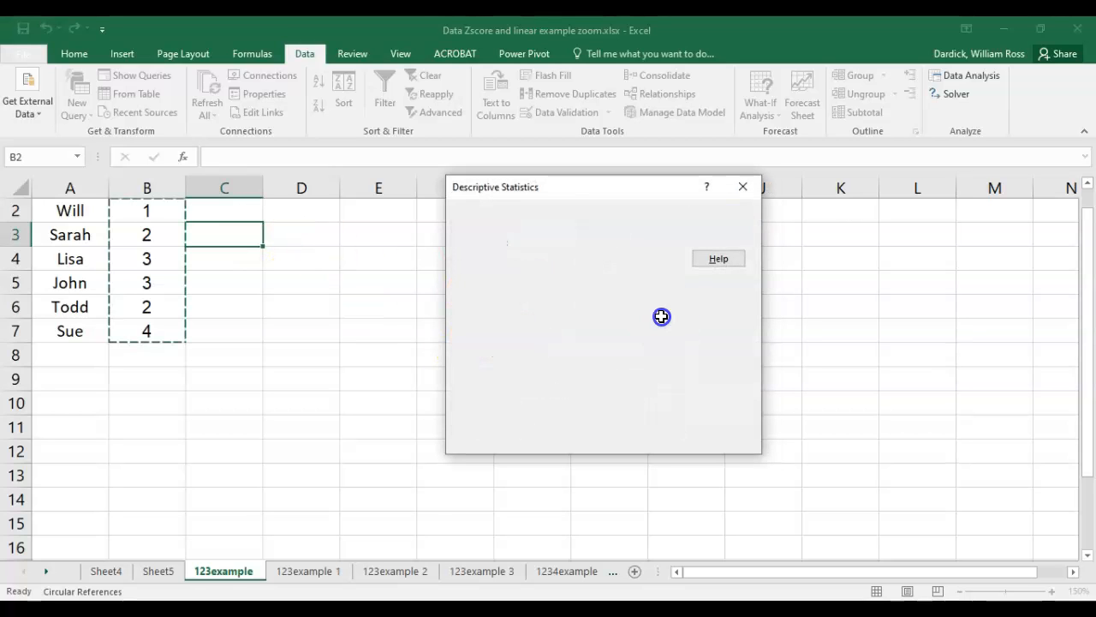
pyautogui.moveTo(242, 235); pyautogui.dragTo(311, 240)
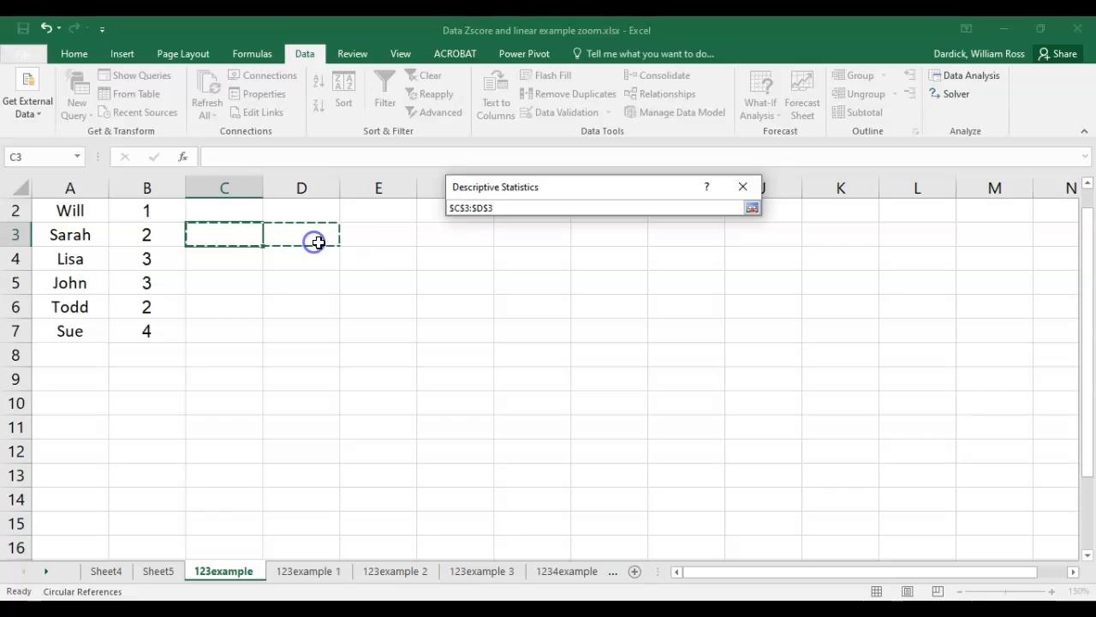
pyautogui.click(729, 193)
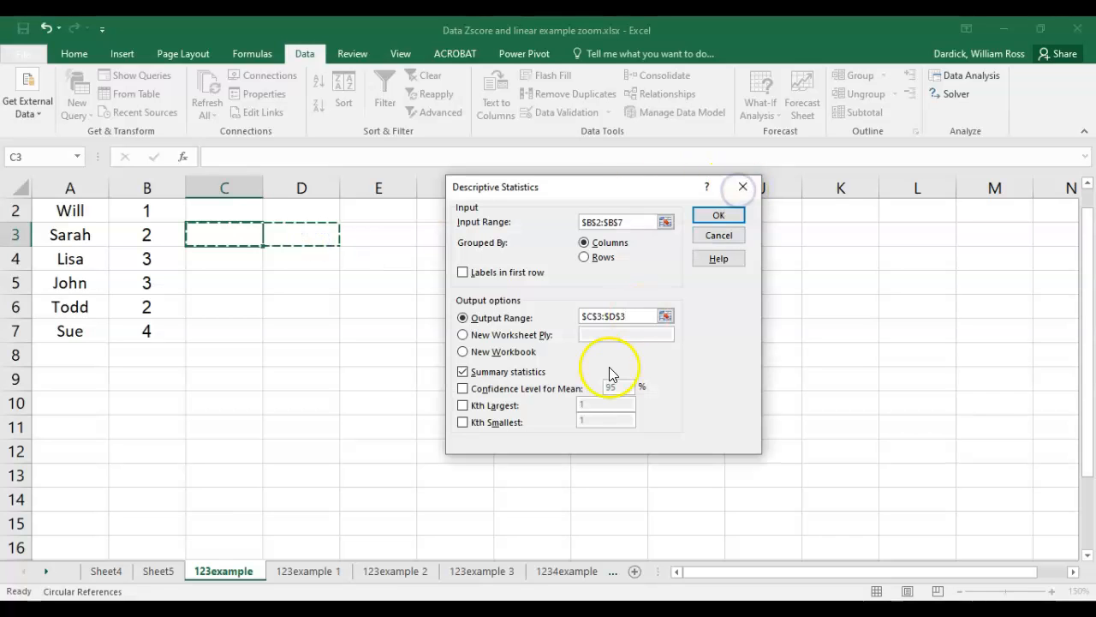
pyautogui.click(711, 217)
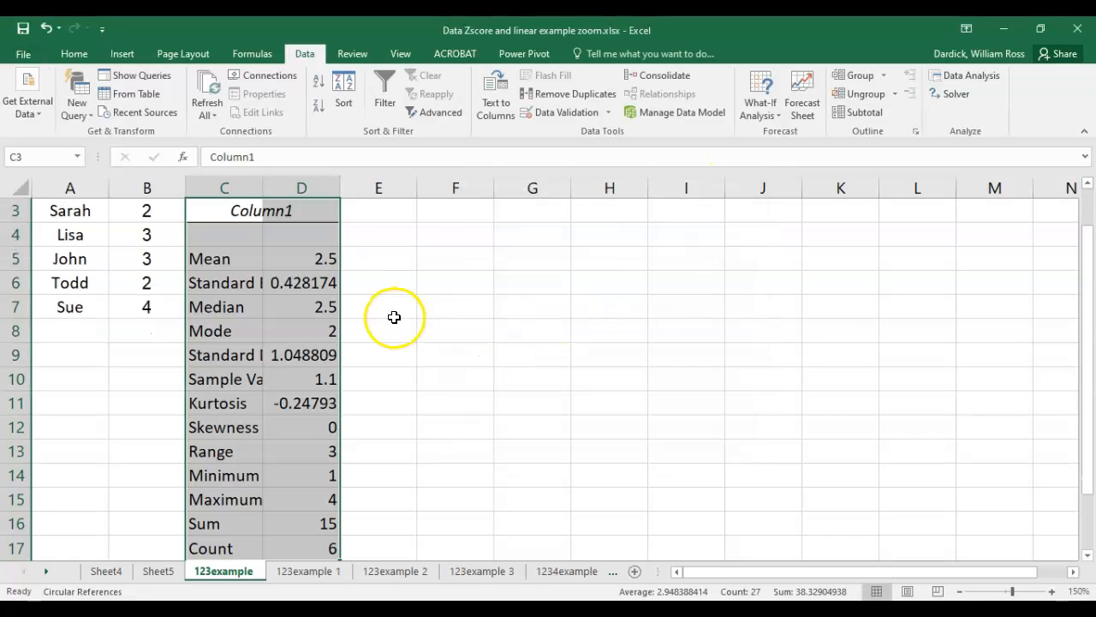
# Step: Examine the mean, mode, sample variance and standard deviation in the output against the Math Quiz scores
pyautogui.scroll(1, 1093, 304)
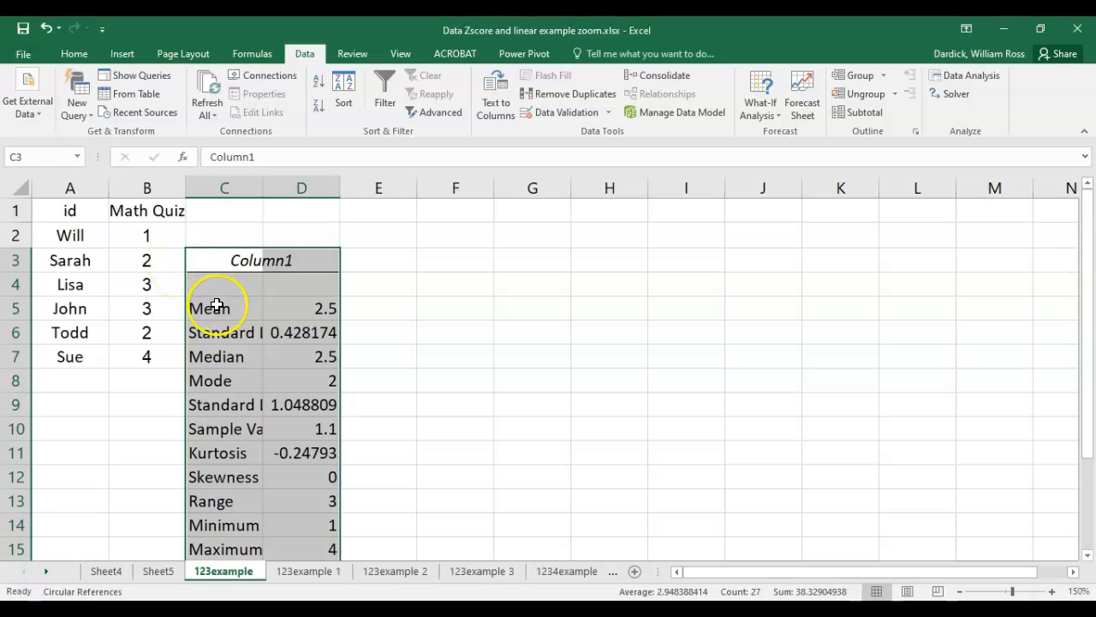
pyautogui.moveTo(218, 310); pyautogui.dragTo(321, 312)
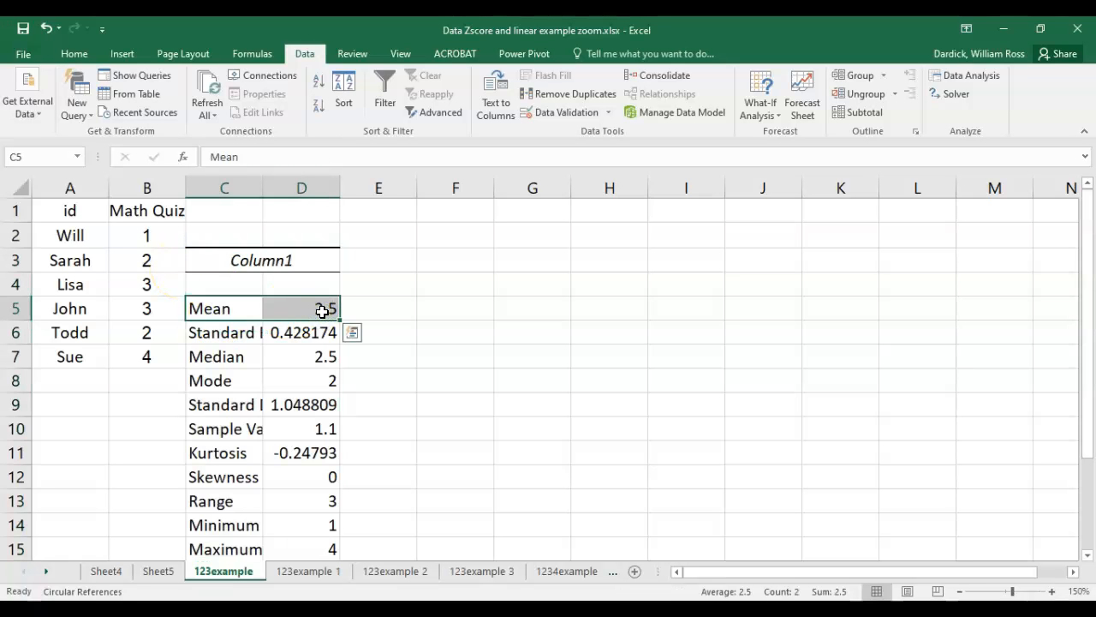
pyautogui.moveTo(196, 380); pyautogui.dragTo(294, 374)
pyautogui.moveTo(147, 261); pyautogui.dragTo(161, 328)
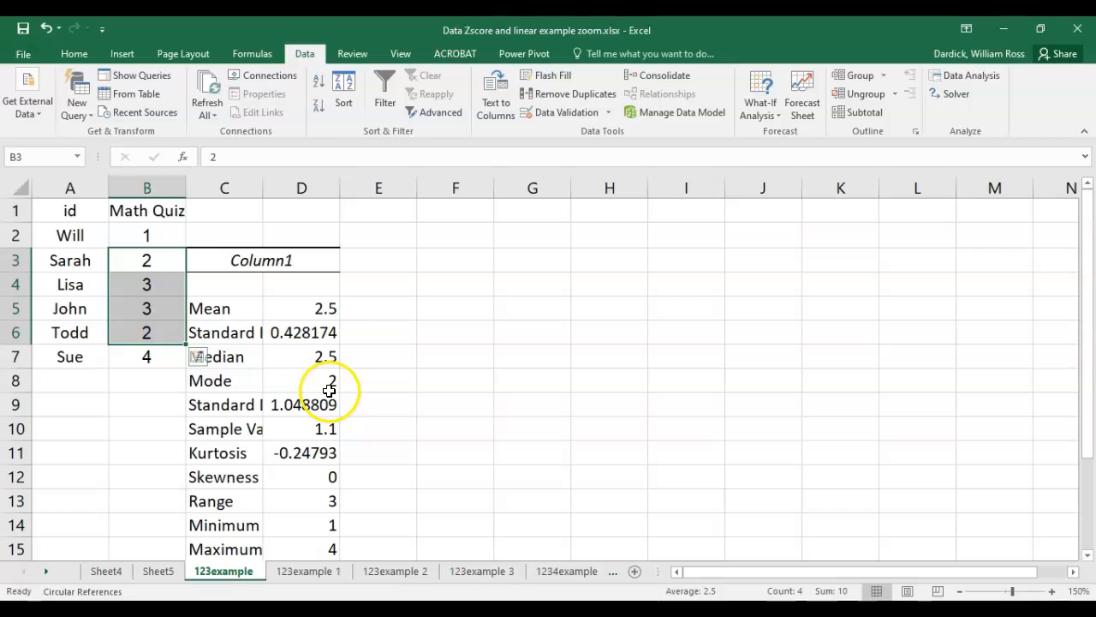
pyautogui.moveTo(231, 428); pyautogui.dragTo(310, 430)
pyautogui.click(311, 429)
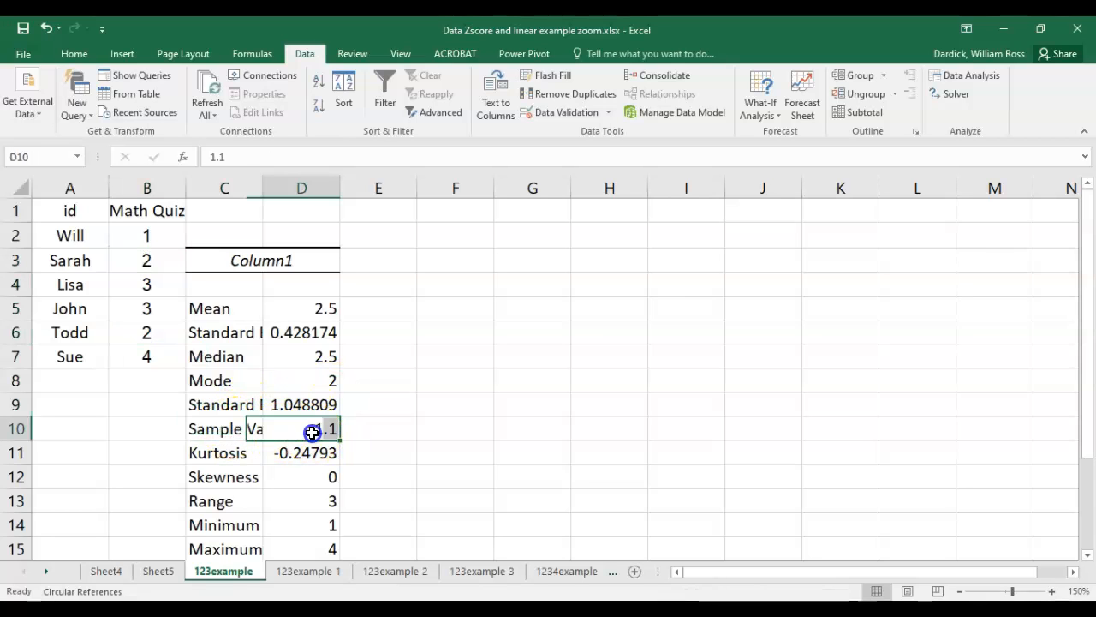
pyautogui.moveTo(151, 238); pyautogui.dragTo(154, 316)
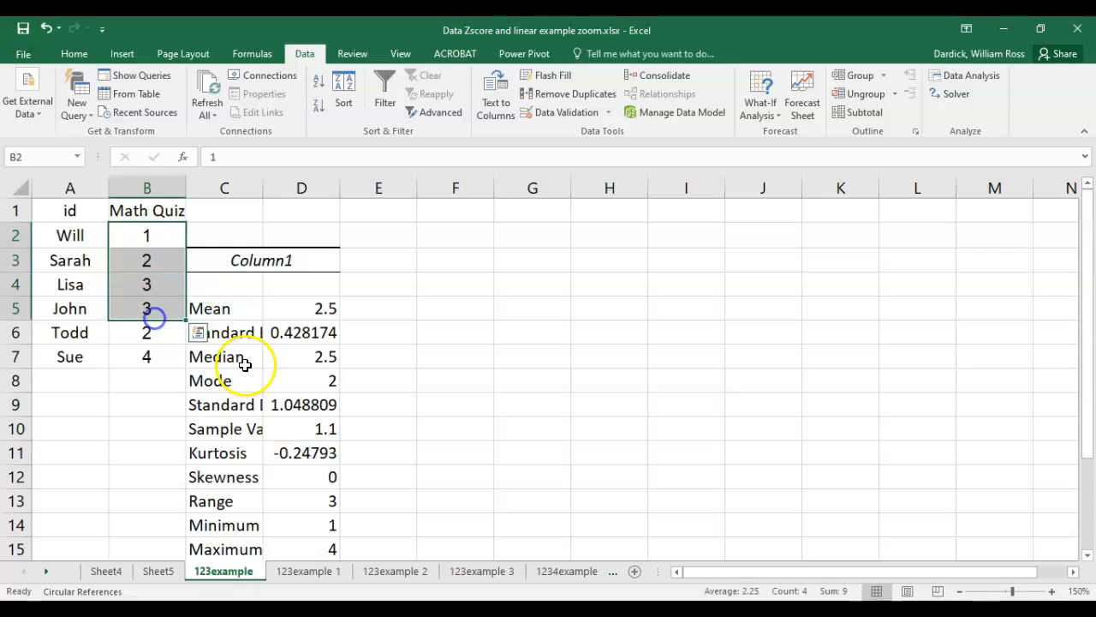
pyautogui.click(291, 403)
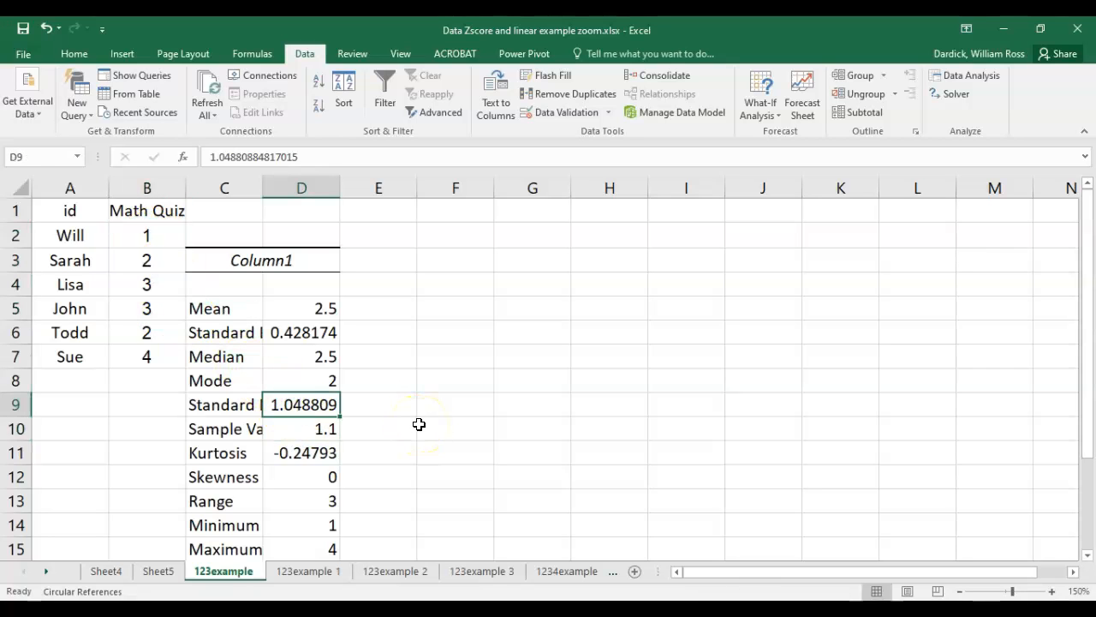